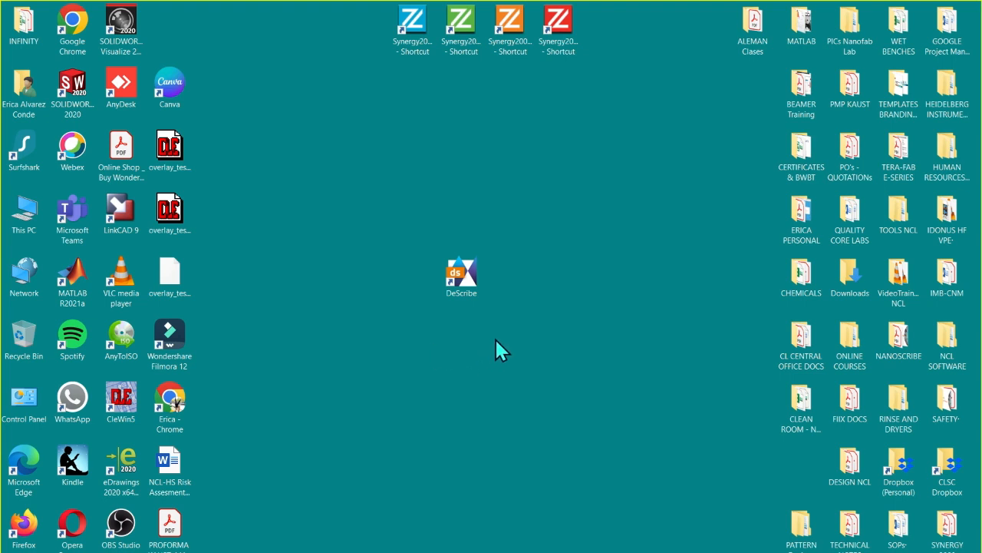
Step: Launch DeScribe and open the Cube_150 STL model from the Cube_150 folder for import
{"action": "double_click", "coordinate": [469, 280]}
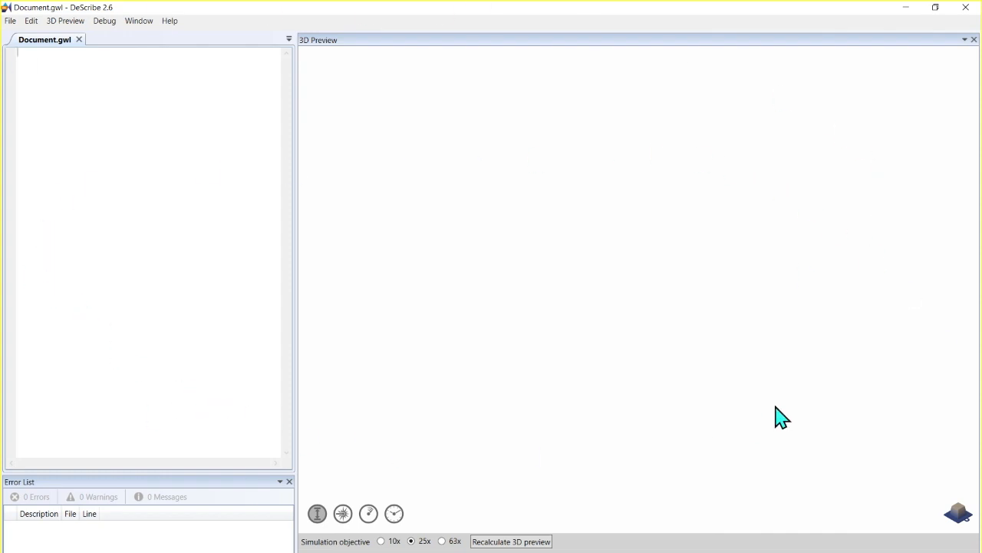
{"action": "left_click", "coordinate": [14, 23]}
{"action": "left_click", "coordinate": [44, 55]}
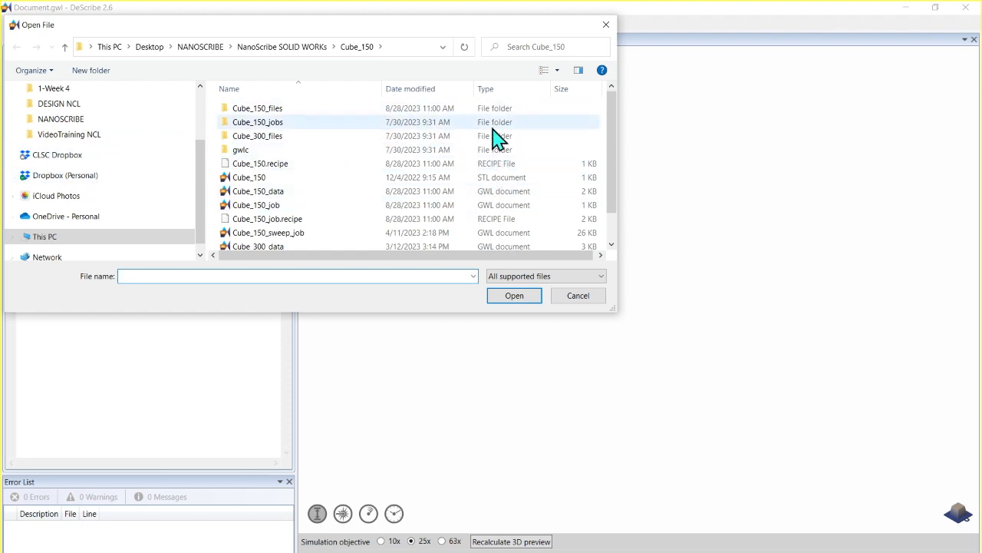
{"action": "left_click", "coordinate": [262, 178]}
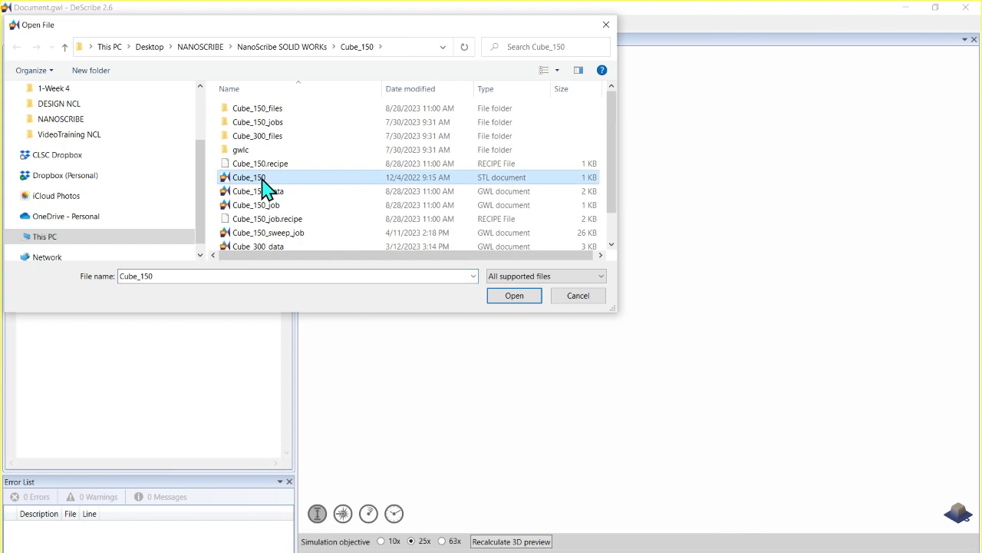
{"action": "left_click", "coordinate": [520, 300]}
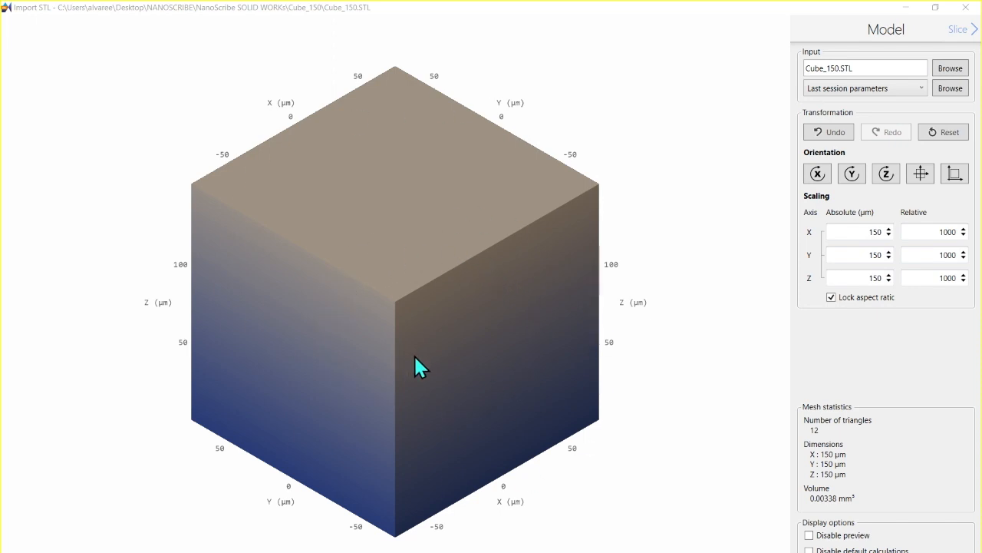
Step: Examine the imported cube from another angle and look at the slicing settings before returning to the model settings
{"action": "scroll", "coordinate": [413, 354], "scroll_direction": "up", "scroll_amount": 3}
{"action": "scroll", "coordinate": [413, 354], "scroll_direction": "down", "scroll_amount": 3}
{"action": "scroll", "coordinate": [415, 356], "scroll_direction": "down", "scroll_amount": 3}
{"action": "scroll", "coordinate": [415, 356], "scroll_direction": "up", "scroll_amount": 3}
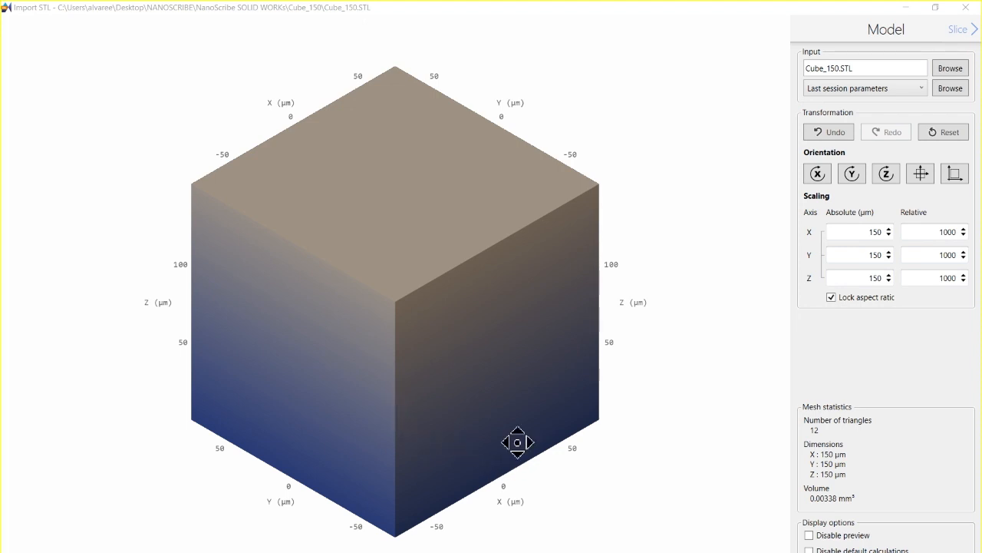
{"action": "left_click_drag", "start_coordinate": [517, 443], "coordinate": [435, 428]}
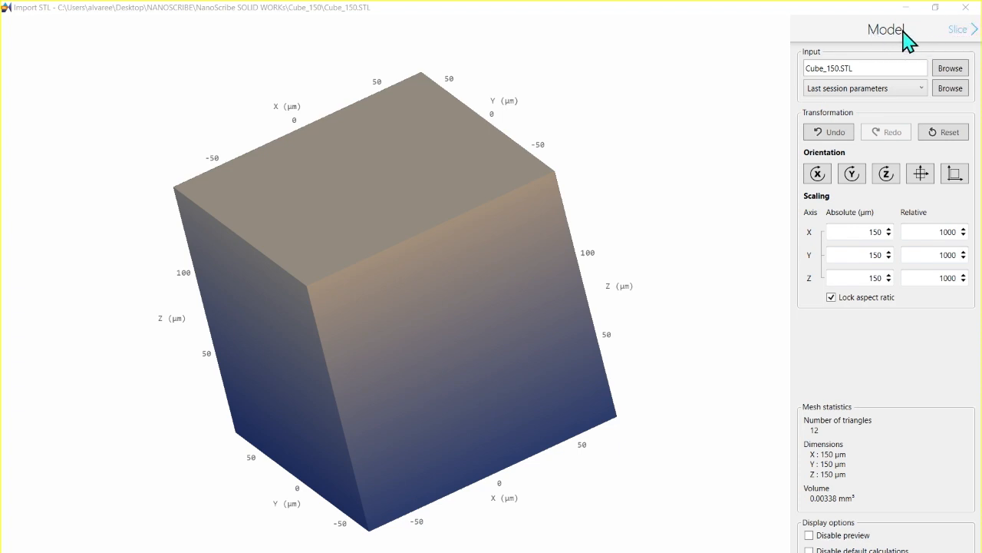
{"action": "left_click", "coordinate": [968, 34]}
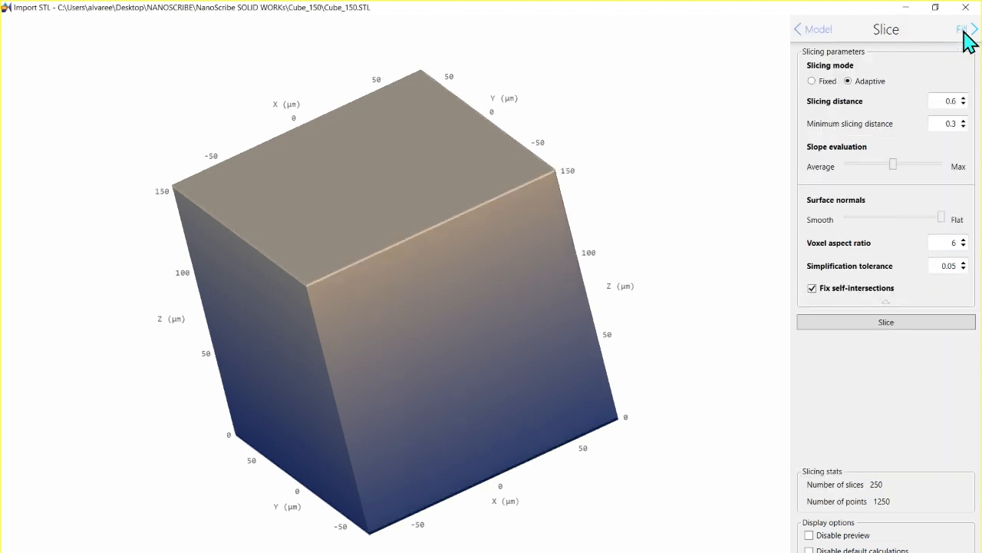
{"action": "left_click", "coordinate": [830, 32]}
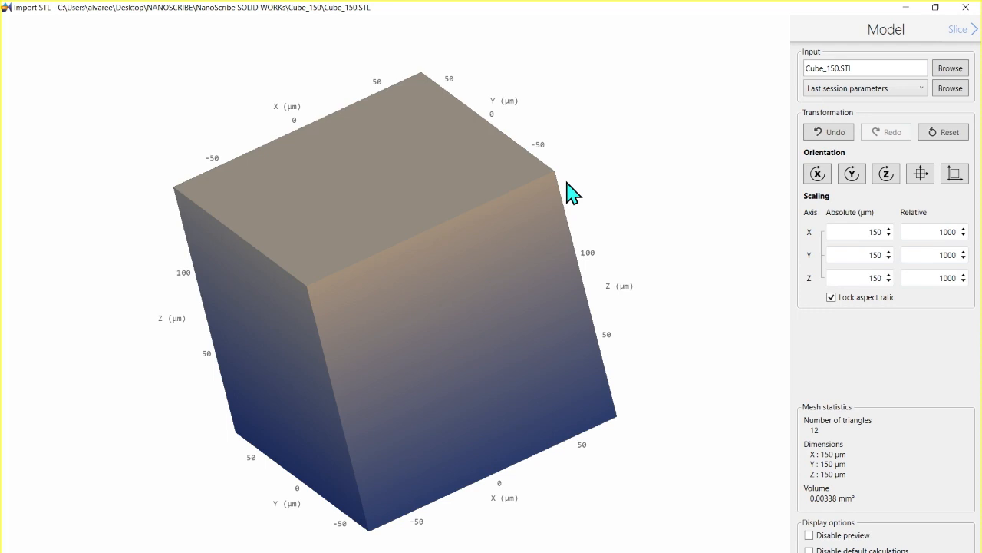
Step: Apply the IP-S 25x ITO Solid (3D MF) parameter preset to the imported model
{"action": "left_click", "coordinate": [906, 90]}
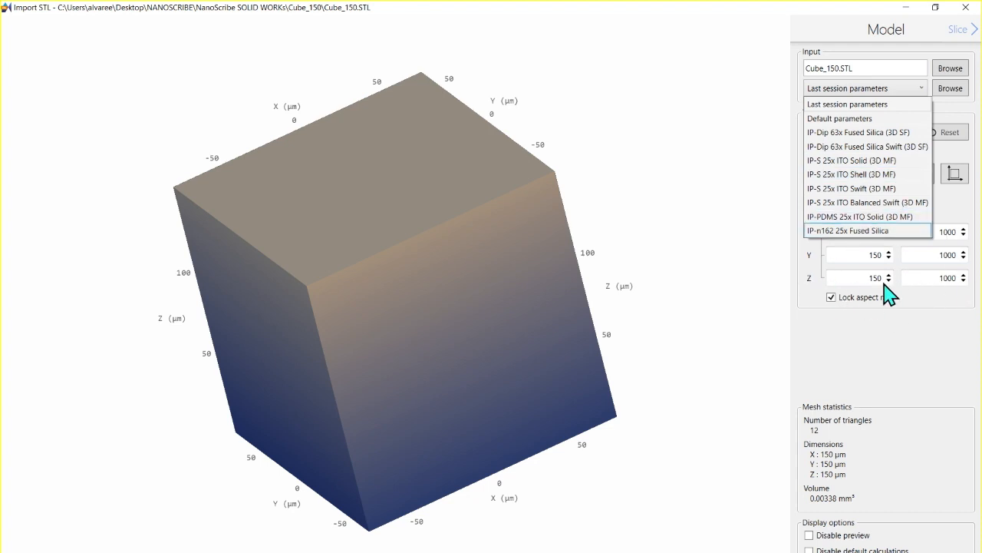
{"action": "left_click", "coordinate": [943, 399]}
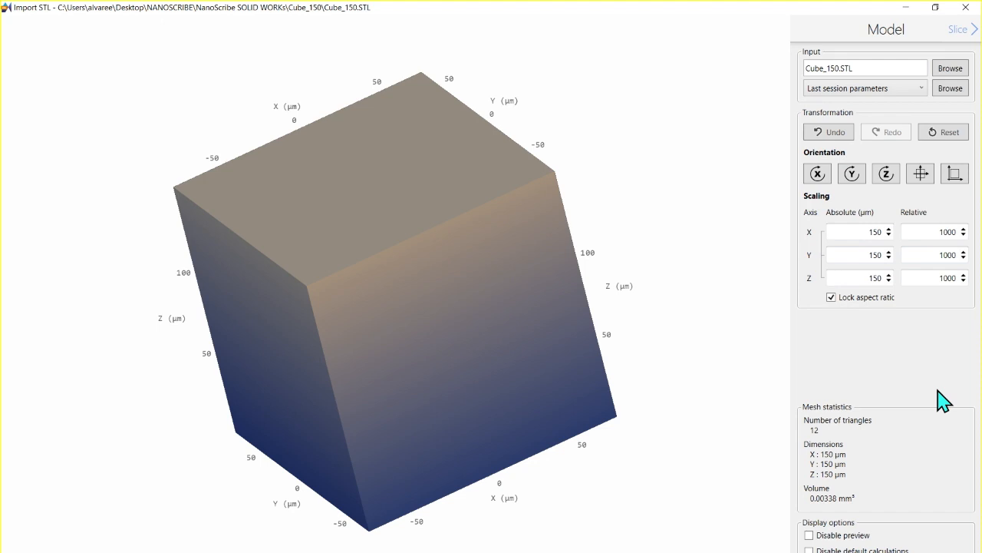
{"action": "left_click", "coordinate": [923, 91]}
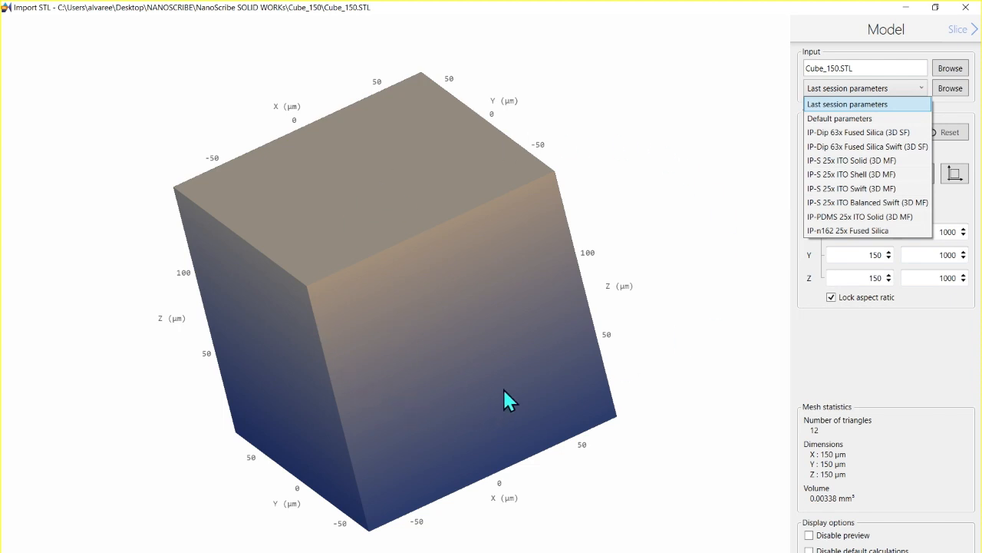
{"action": "left_click", "coordinate": [870, 160]}
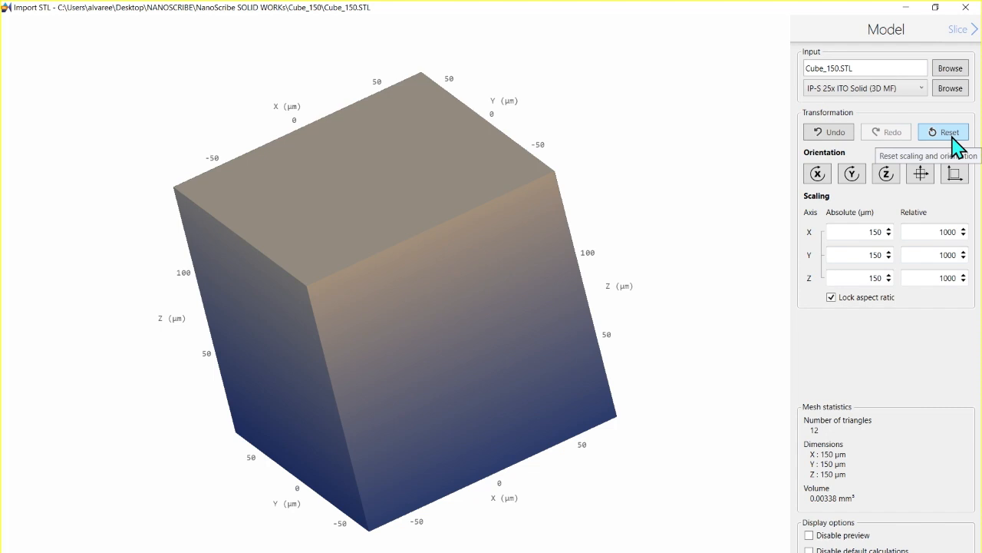
Step: Rotate the cube about X, unlock its aspect ratio and set its absolute size to 600 µm in X and 400 µm in Z
{"action": "left_click", "coordinate": [818, 176]}
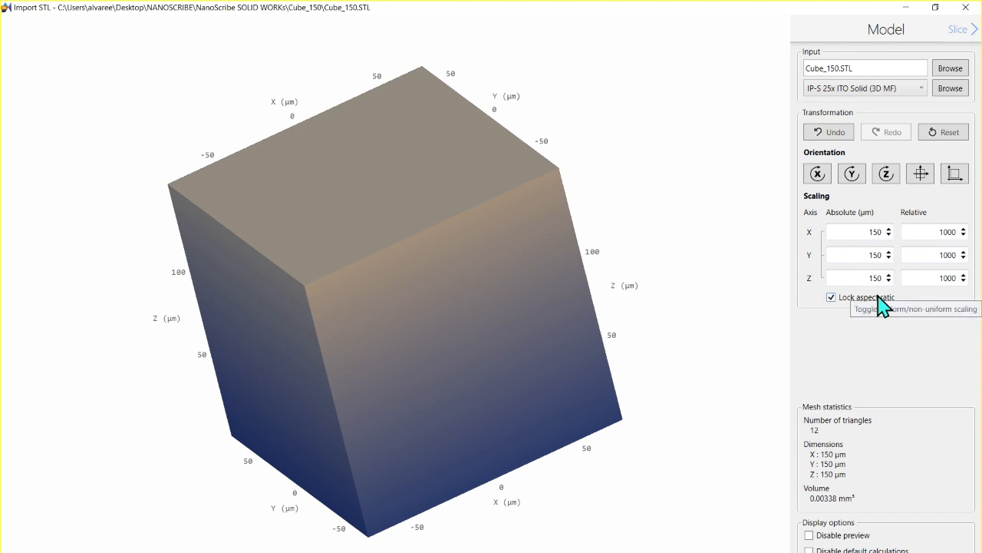
{"action": "left_click", "coordinate": [832, 298]}
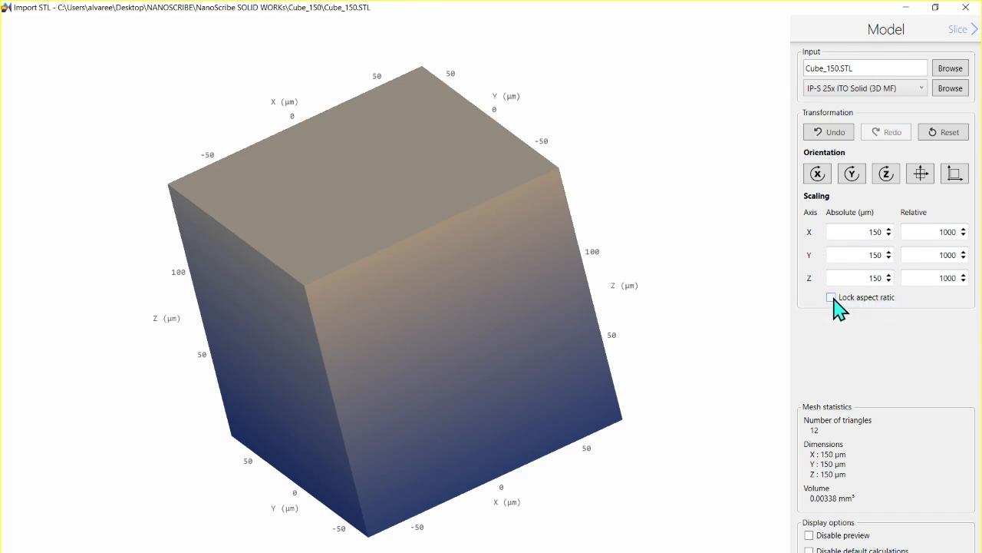
{"action": "double_click", "coordinate": [868, 233]}
{"action": "type", "text": "600"}
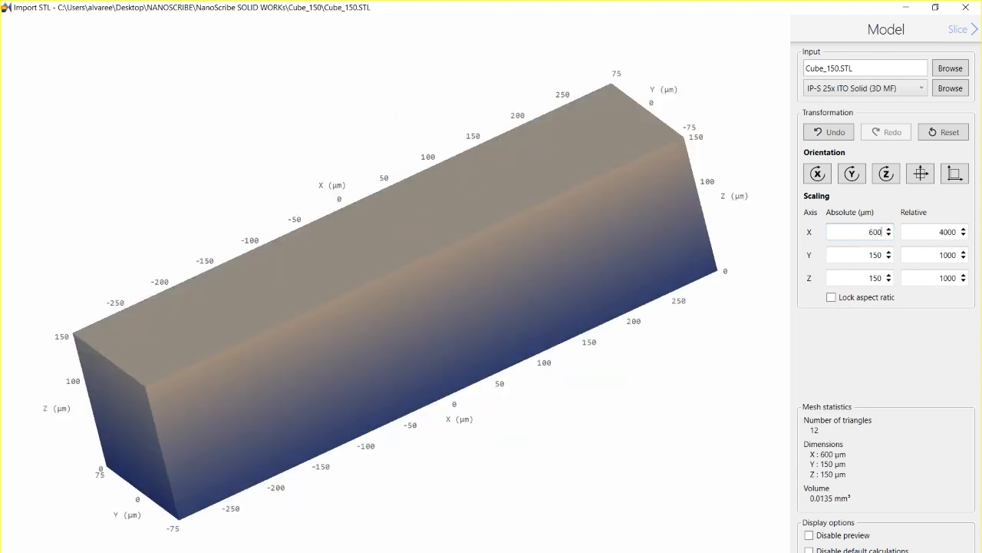
{"action": "double_click", "coordinate": [869, 278]}
{"action": "type", "text": "400"}
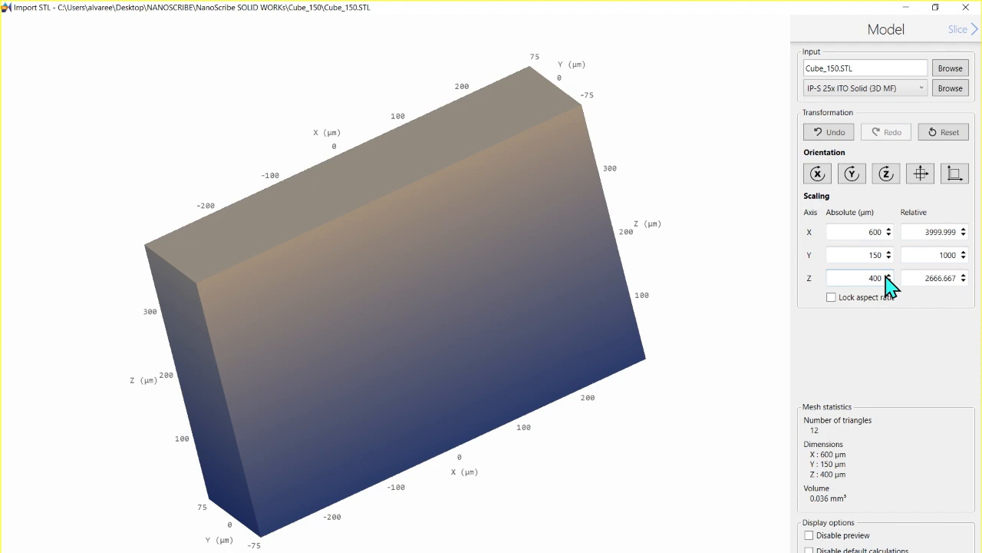
Step: Rotate the stretched block about X, Y and Z, and once more about X and Y
{"action": "left_click", "coordinate": [819, 175]}
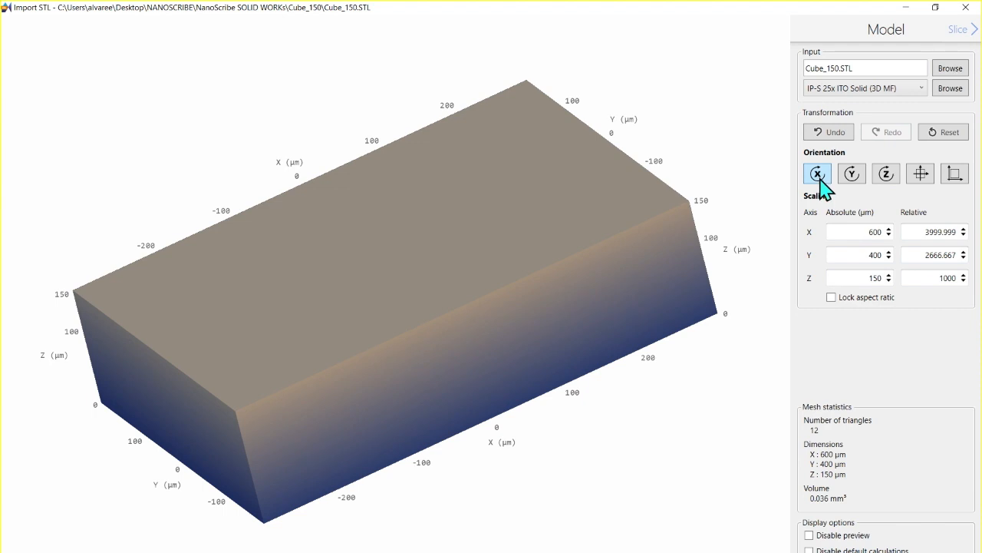
{"action": "left_click", "coordinate": [854, 173]}
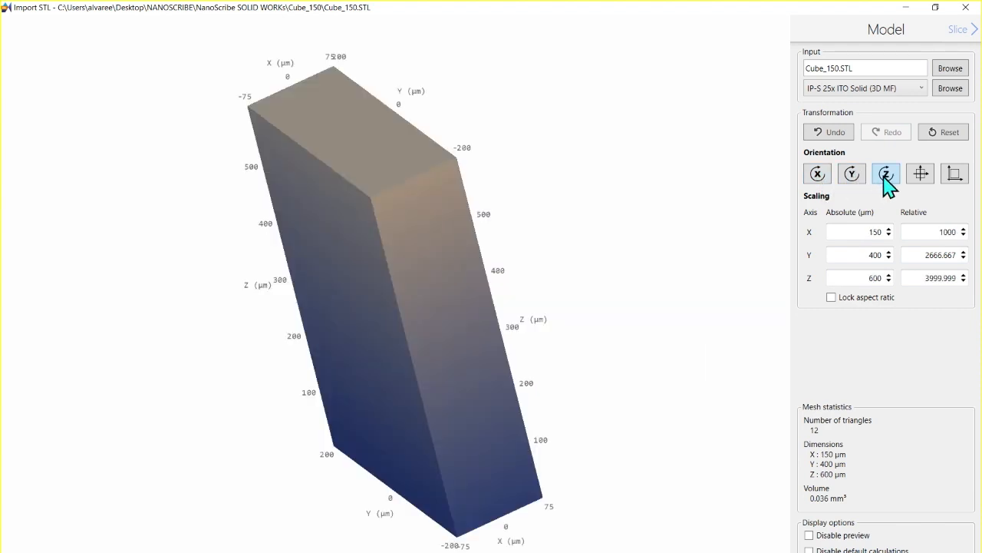
{"action": "left_click", "coordinate": [886, 175]}
{"action": "left_click", "coordinate": [819, 176]}
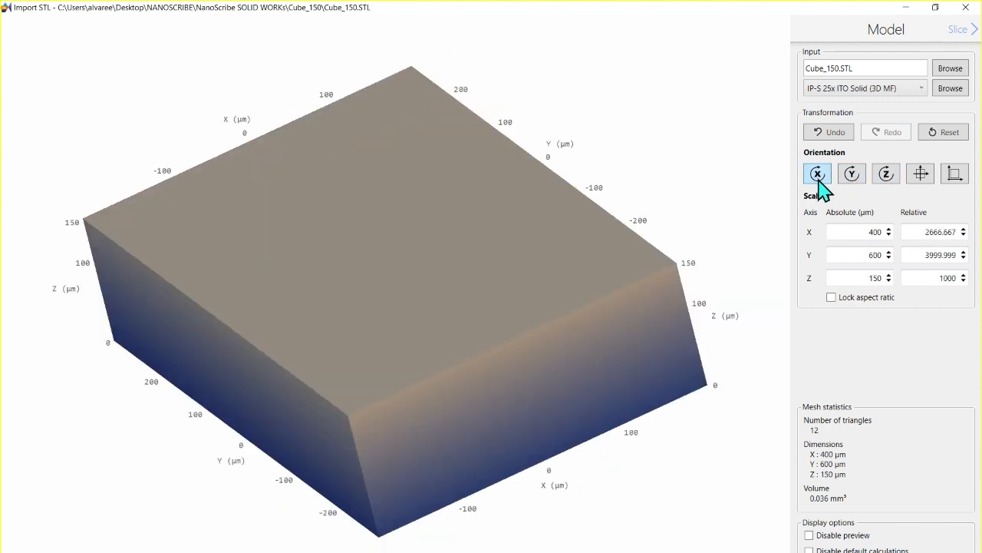
{"action": "left_click", "coordinate": [853, 177]}
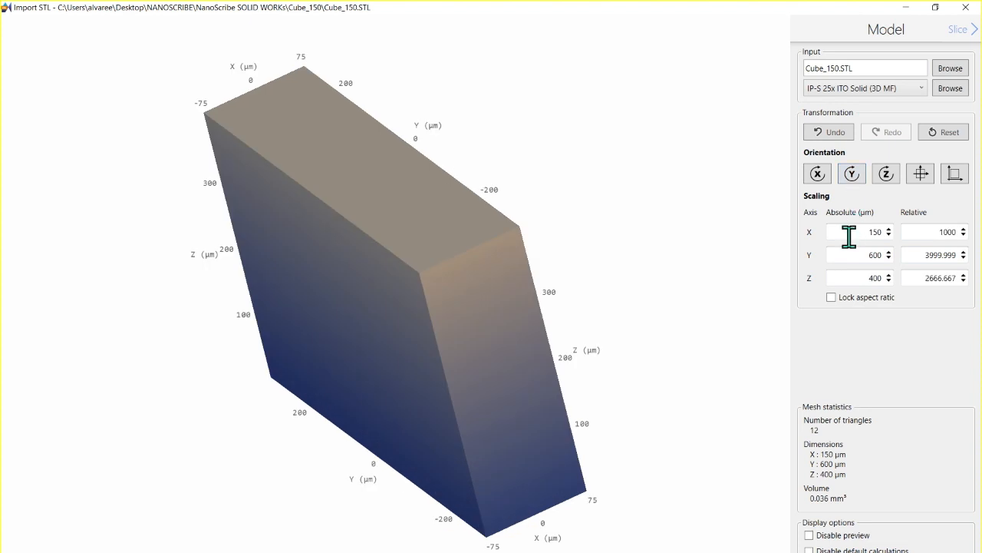
Step: Lock the block's aspect ratio and set its absolute X size to 300 µm
{"action": "left_click", "coordinate": [832, 297]}
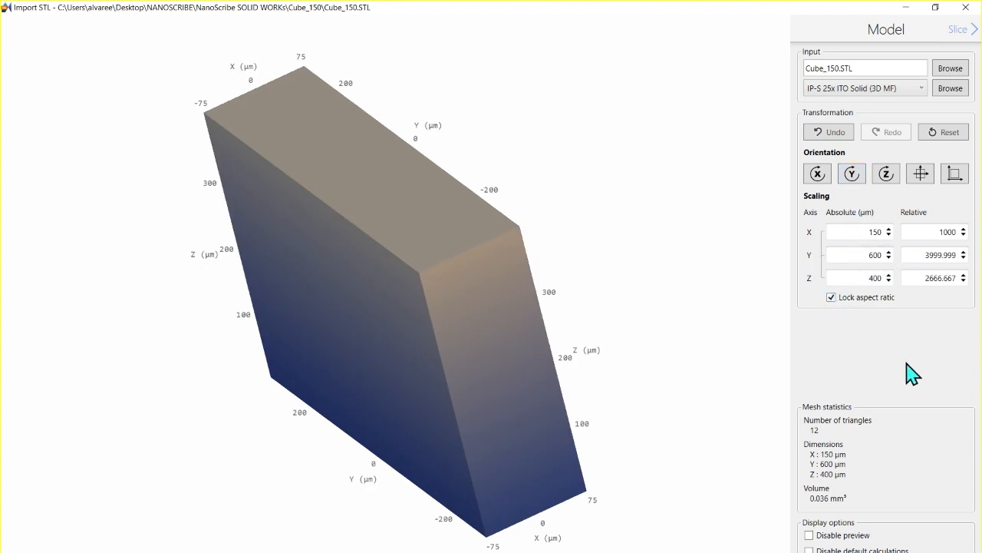
{"action": "double_click", "coordinate": [874, 230]}
{"action": "type", "text": "300"}
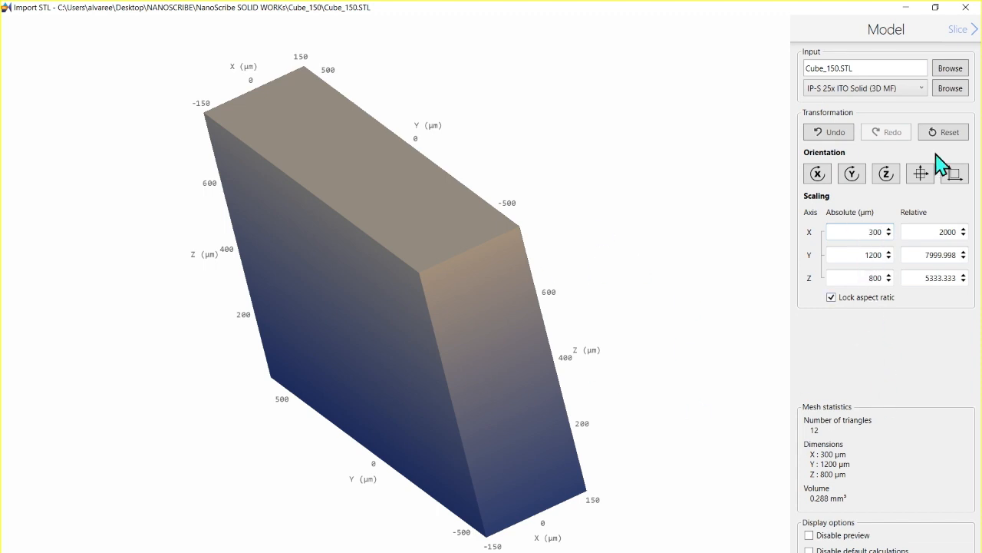
Step: Reset the model's scaling and orientation and centre it on the X and Y axes
{"action": "left_click", "coordinate": [949, 132]}
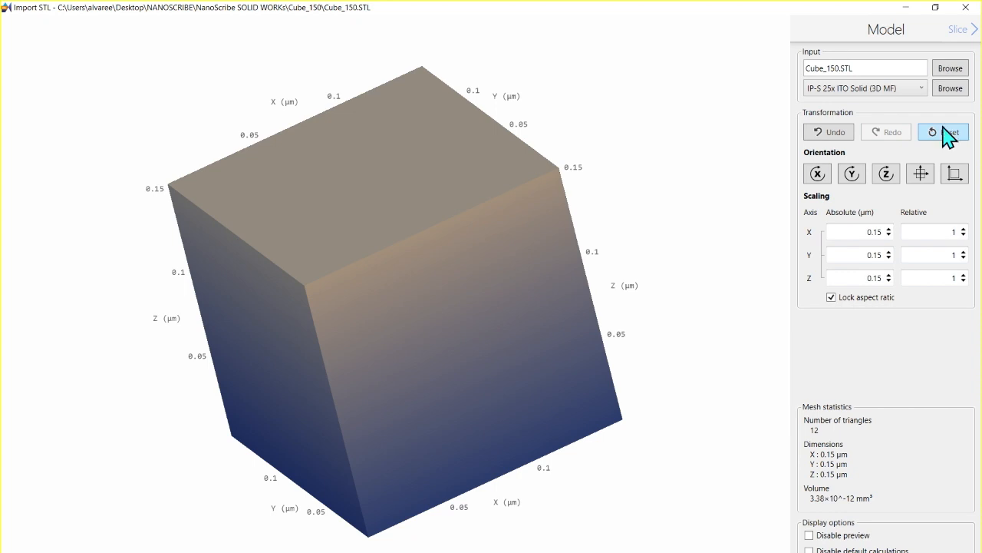
{"action": "left_click", "coordinate": [921, 174]}
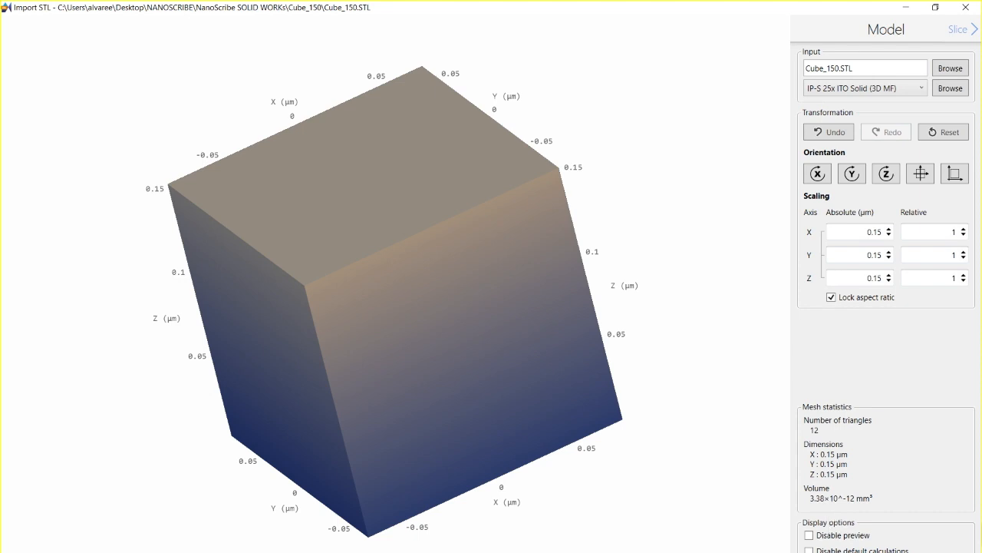
Step: Switch the model preview off and back on, and toggle the disabling of default calculations on and off
{"action": "left_click", "coordinate": [810, 536]}
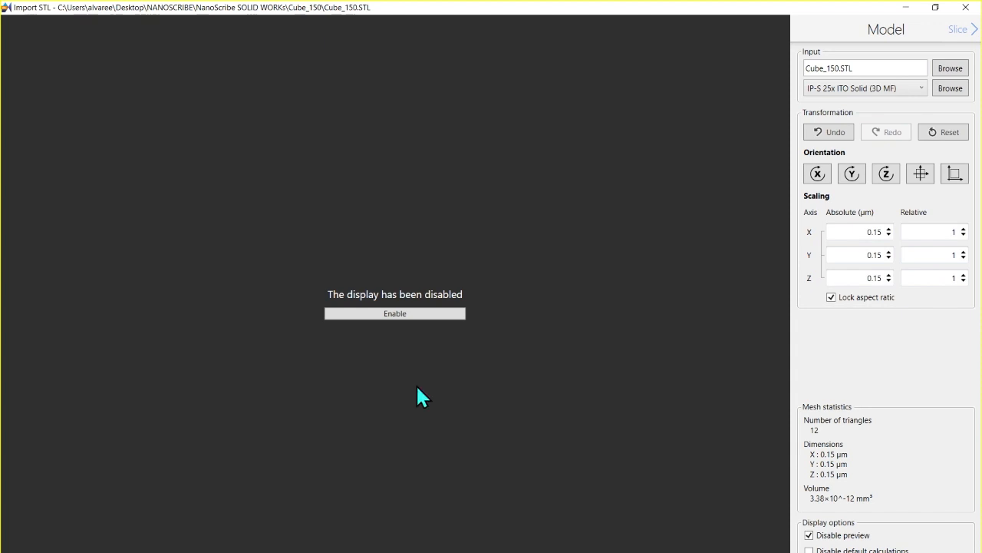
{"action": "left_click", "coordinate": [810, 535]}
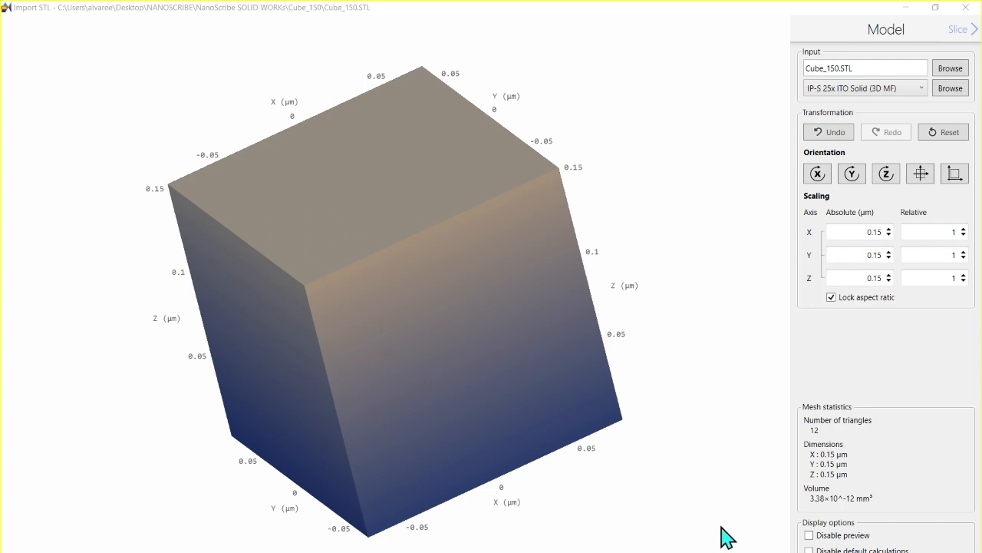
{"action": "left_click", "coordinate": [809, 551]}
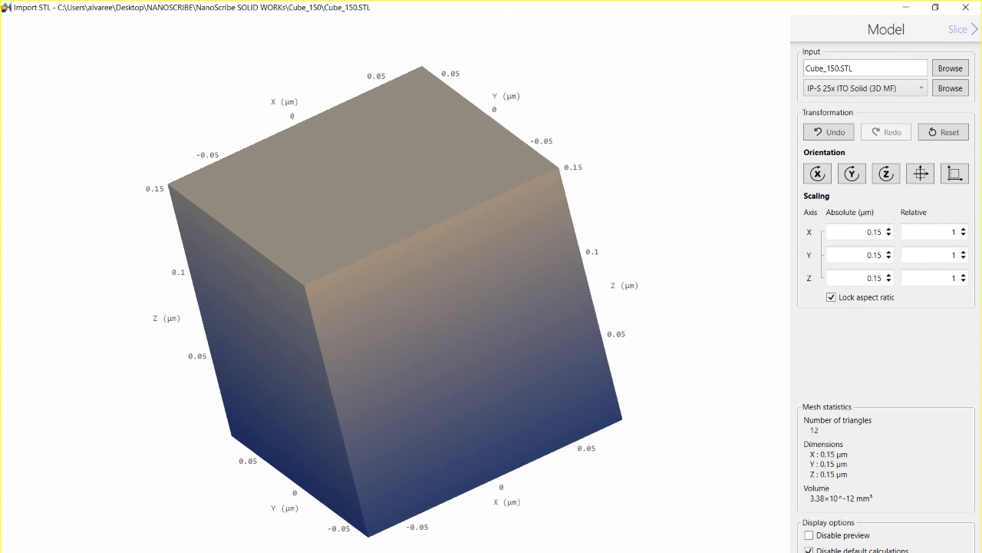
{"action": "left_click", "coordinate": [809, 550]}
Step: Scale the cube uniformly to 300 µm with the aspect ratio locked and proceed to the slicing stage
{"action": "double_click", "coordinate": [862, 232]}
{"action": "type", "text": "300"}
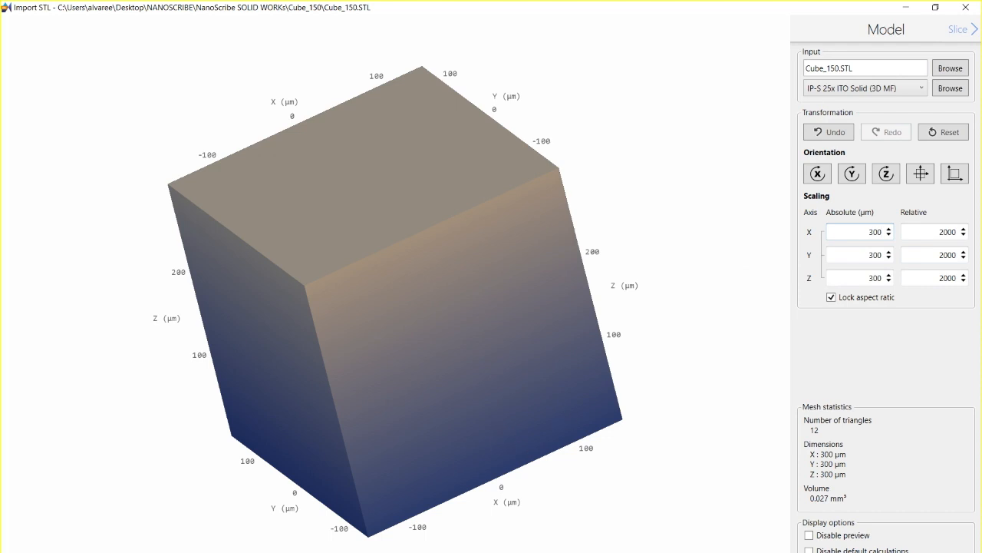
{"action": "left_click", "coordinate": [964, 31]}
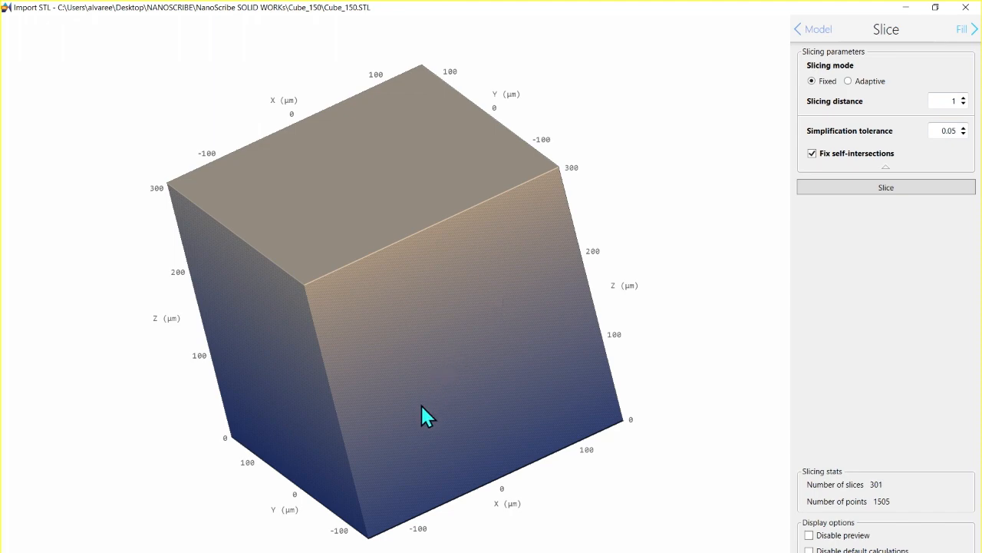
Step: Examine the slice layers on the cube's side faces up close and as a whole
{"action": "scroll", "coordinate": [371, 441], "scroll_direction": "down", "scroll_amount": 3}
{"action": "scroll", "coordinate": [371, 441], "scroll_direction": "up", "scroll_amount": 6}
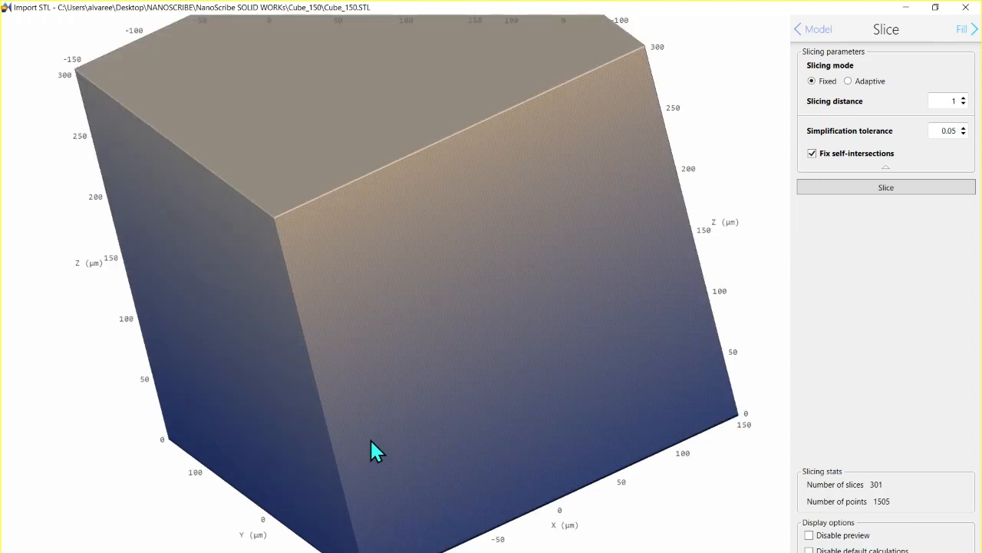
{"action": "scroll", "coordinate": [371, 441], "scroll_direction": "up", "scroll_amount": 5}
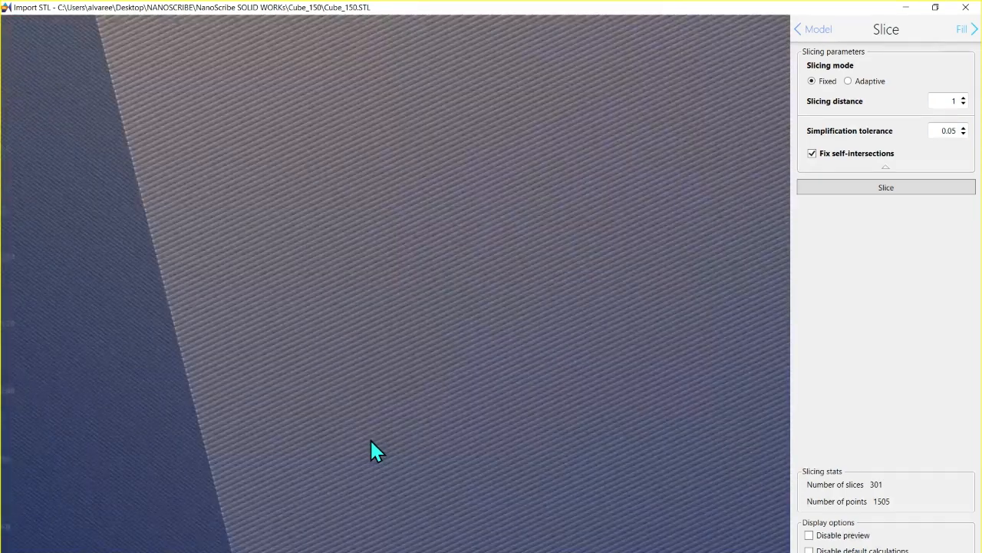
{"action": "scroll", "coordinate": [371, 441], "scroll_direction": "up", "scroll_amount": 2}
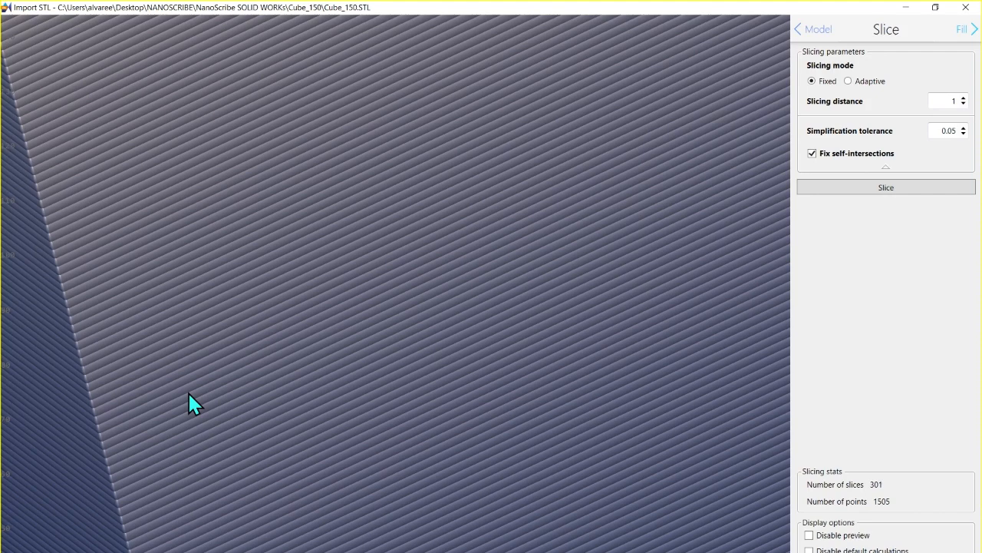
{"action": "scroll", "coordinate": [190, 396], "scroll_direction": "up", "scroll_amount": 2}
{"action": "scroll", "coordinate": [189, 395], "scroll_direction": "down", "scroll_amount": 4}
{"action": "scroll", "coordinate": [190, 395], "scroll_direction": "down", "scroll_amount": 3}
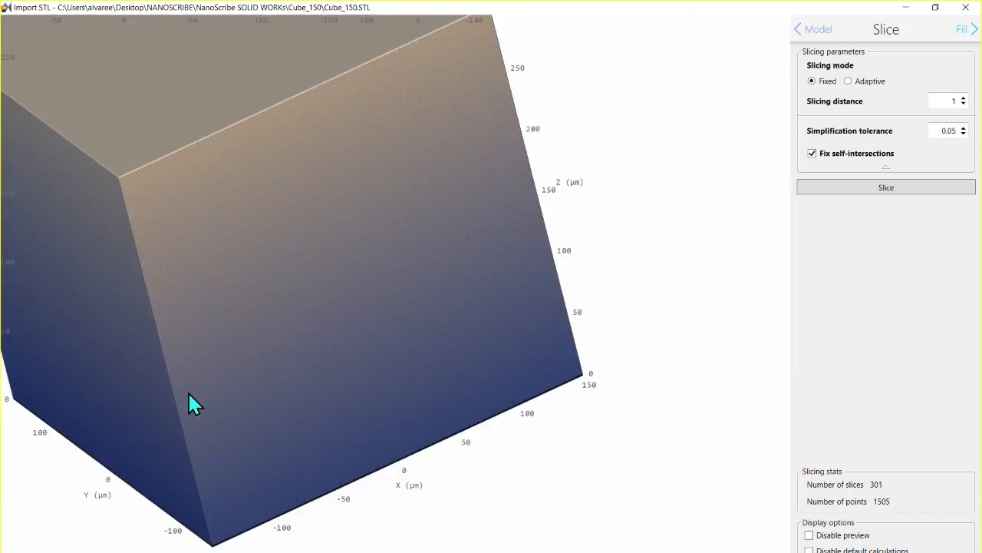
{"action": "scroll", "coordinate": [189, 395], "scroll_direction": "down", "scroll_amount": 2}
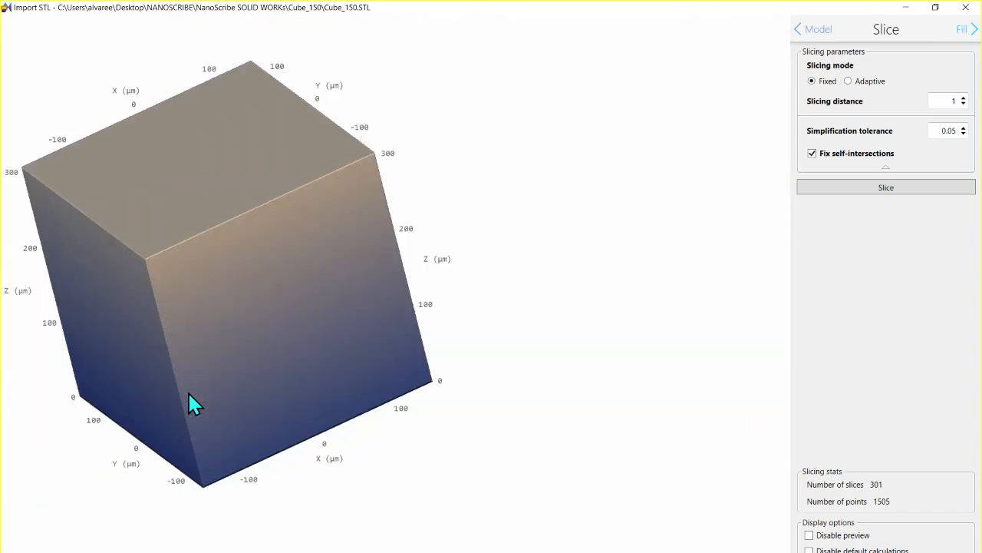
{"action": "scroll", "coordinate": [189, 395], "scroll_direction": "down", "scroll_amount": 2}
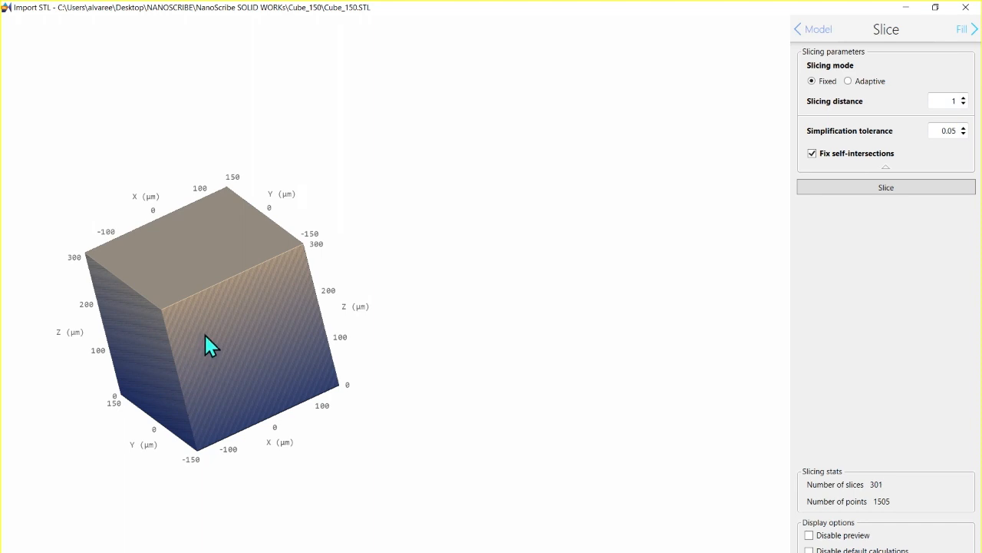
Step: Set the fixed slicing distance to 0.3 and re-slice the cube
{"action": "left_click_drag", "start_coordinate": [213, 342], "coordinate": [237, 352]}
{"action": "middle_click_drag", "start_coordinate": [237, 349], "coordinate": [413, 320]}
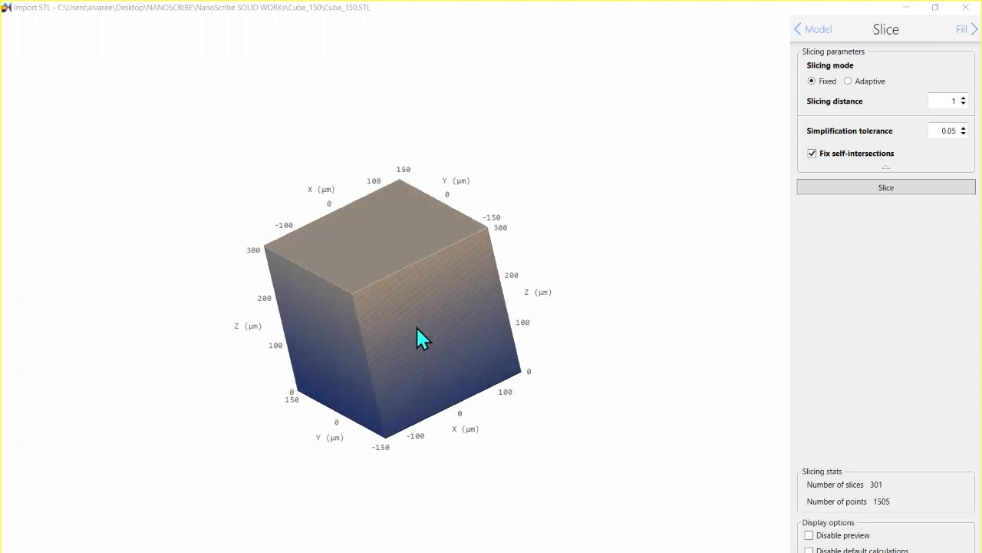
{"action": "scroll", "coordinate": [416, 326], "scroll_direction": "up", "scroll_amount": 5}
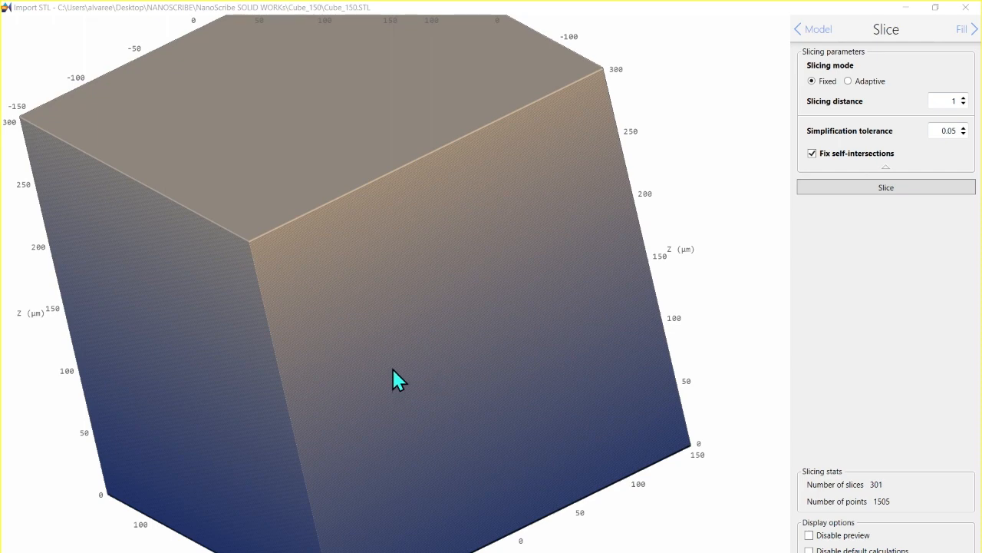
{"action": "scroll", "coordinate": [394, 374], "scroll_direction": "up", "scroll_amount": 2}
{"action": "scroll", "coordinate": [392, 369], "scroll_direction": "down", "scroll_amount": 2}
{"action": "scroll", "coordinate": [393, 372], "scroll_direction": "down", "scroll_amount": 3}
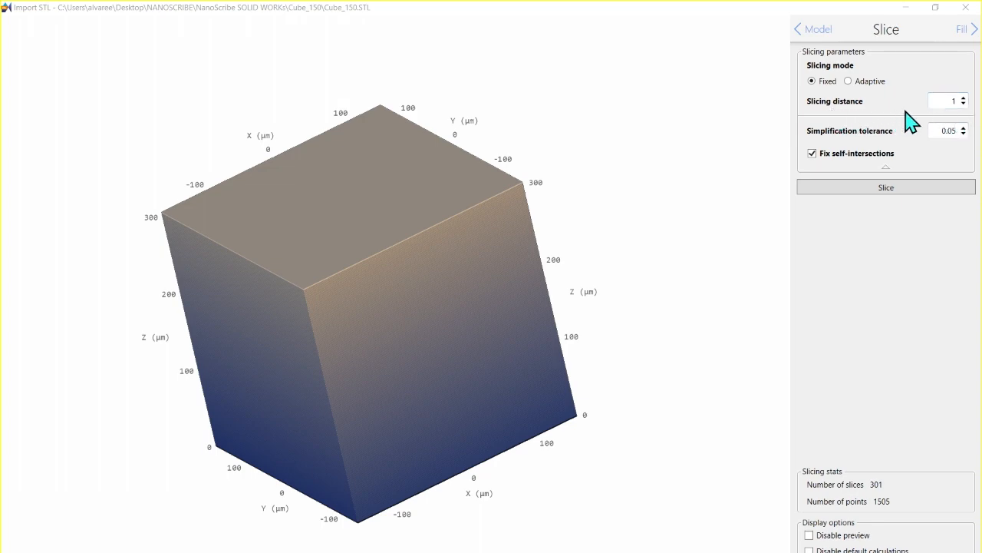
{"action": "left_click", "coordinate": [964, 104]}
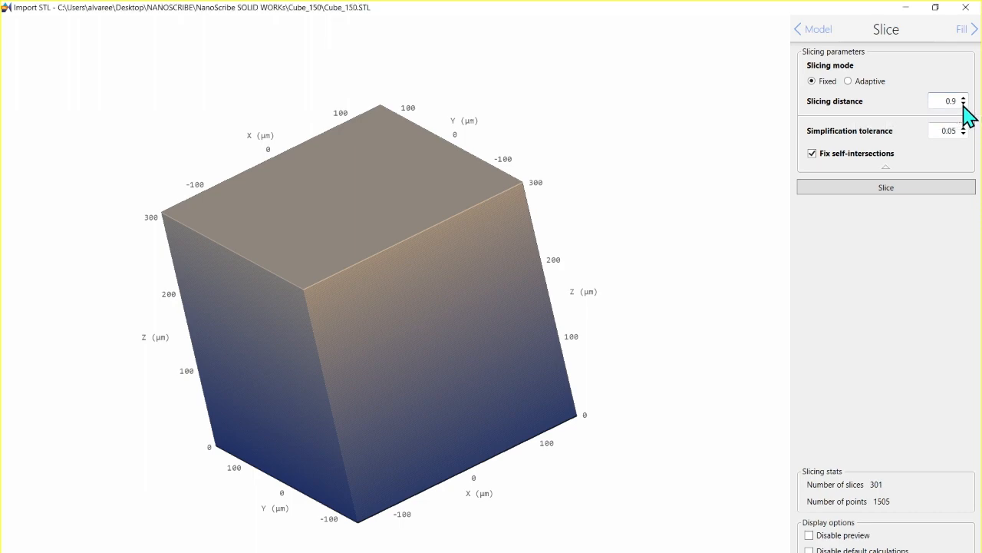
{"action": "left_click", "coordinate": [964, 104]}
{"action": "left_click", "coordinate": [964, 104]}
{"action": "scroll", "coordinate": [406, 368], "scroll_direction": "up", "scroll_amount": 10}
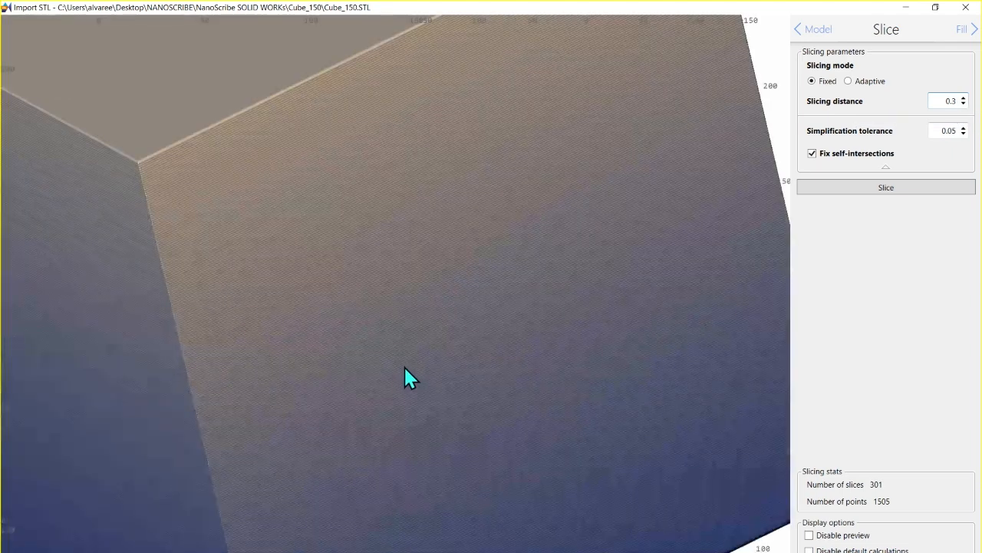
{"action": "scroll", "coordinate": [404, 367], "scroll_direction": "up", "scroll_amount": 3}
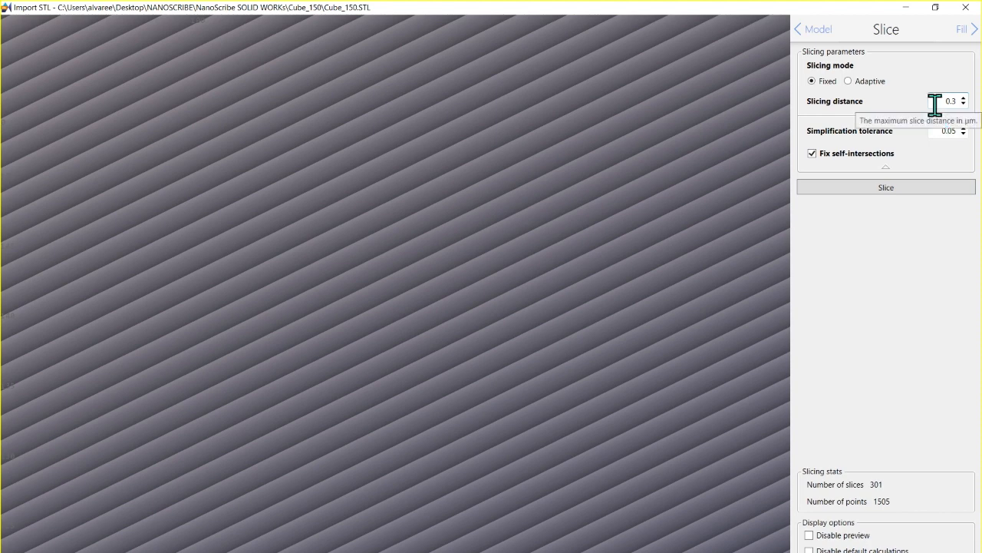
{"action": "left_click", "coordinate": [895, 192]}
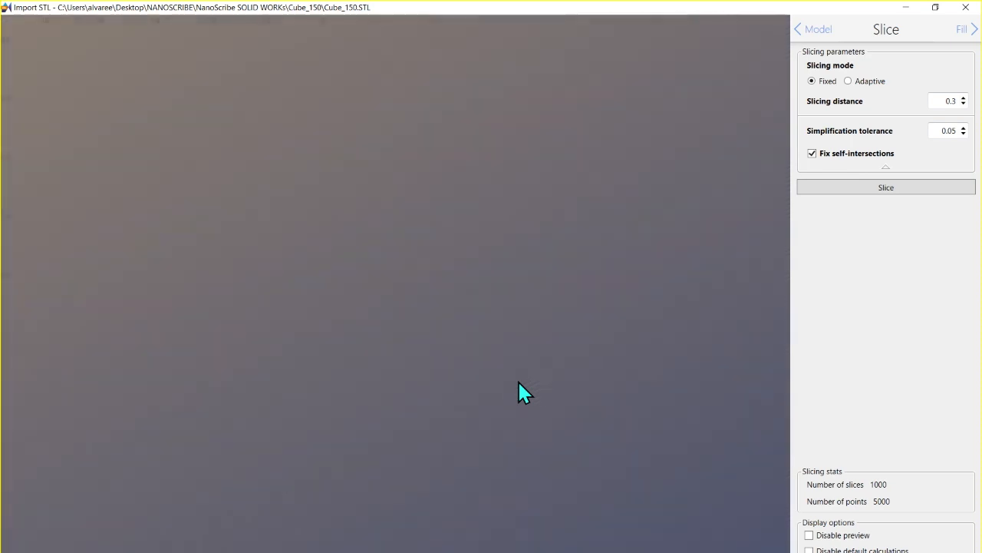
Step: Set the fixed slicing distance to 0.7, re-slice the cube and inspect the layers on its side face
{"action": "scroll", "coordinate": [517, 379], "scroll_direction": "down", "scroll_amount": 5}
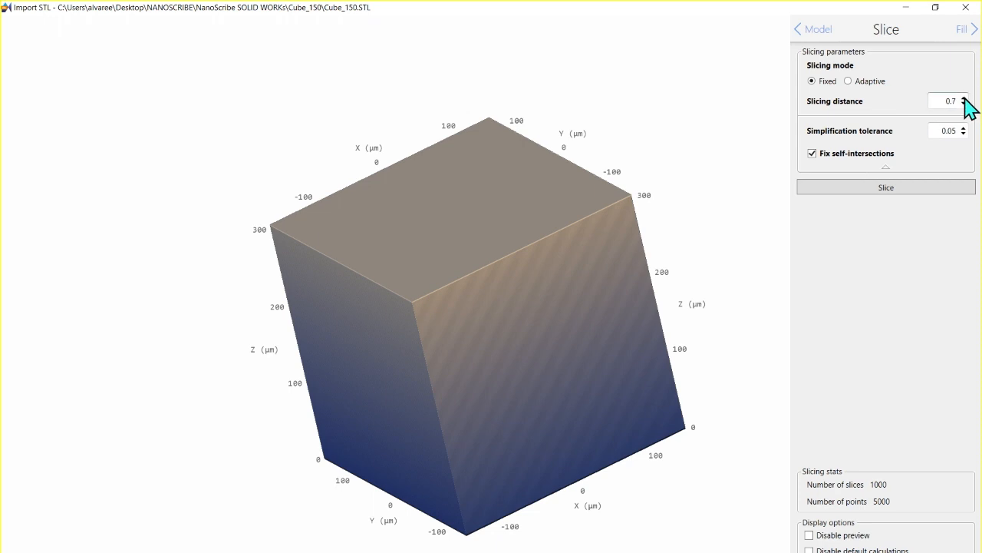
{"action": "scroll", "coordinate": [511, 373], "scroll_direction": "down", "scroll_amount": 2}
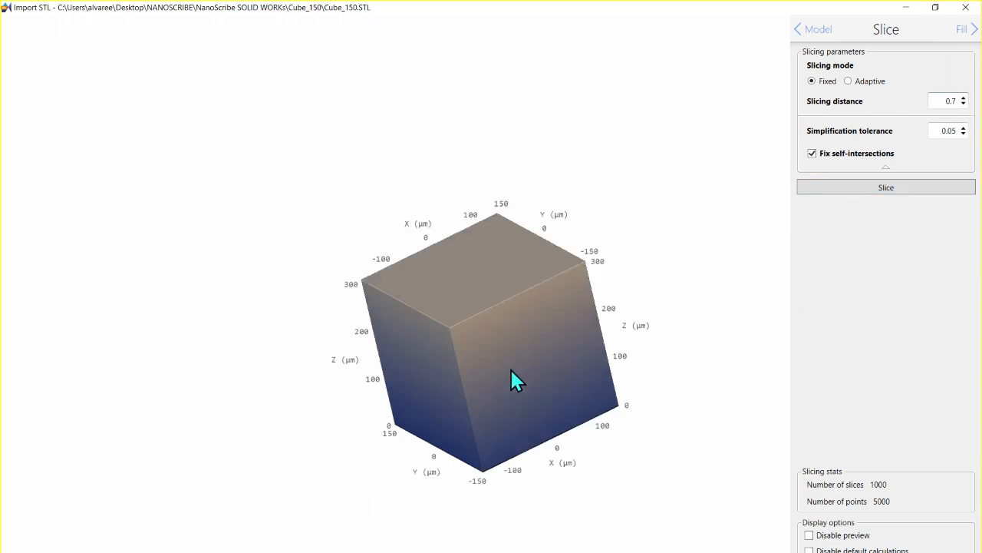
{"action": "scroll", "coordinate": [510, 367], "scroll_direction": "up", "scroll_amount": 3}
{"action": "scroll", "coordinate": [509, 365], "scroll_direction": "up", "scroll_amount": 2}
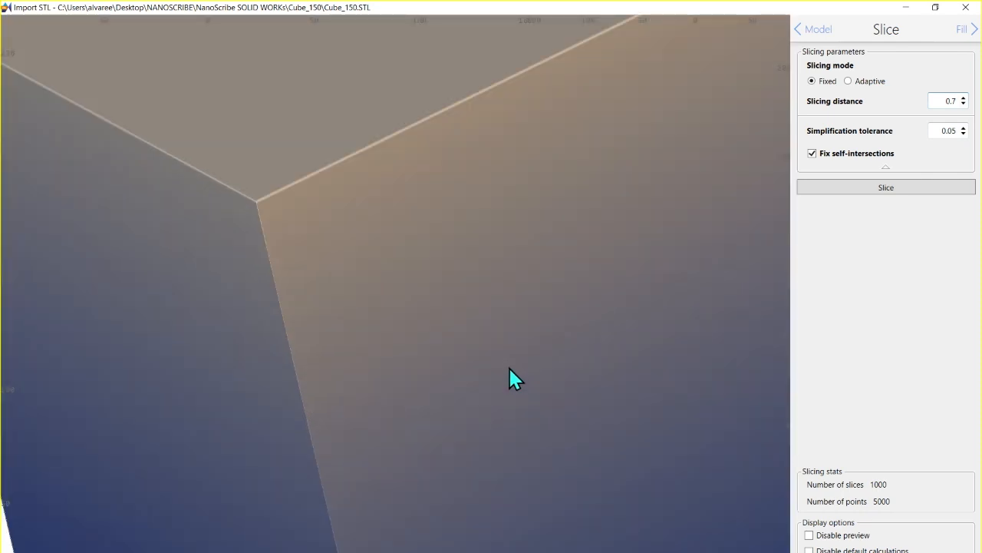
{"action": "left_click", "coordinate": [888, 192]}
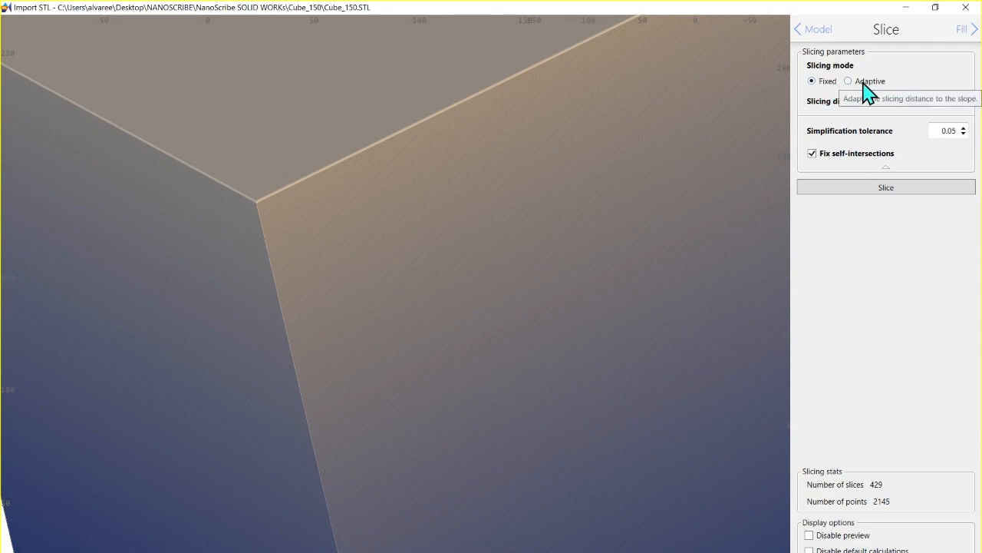
{"action": "scroll", "coordinate": [469, 321], "scroll_direction": "up", "scroll_amount": 3}
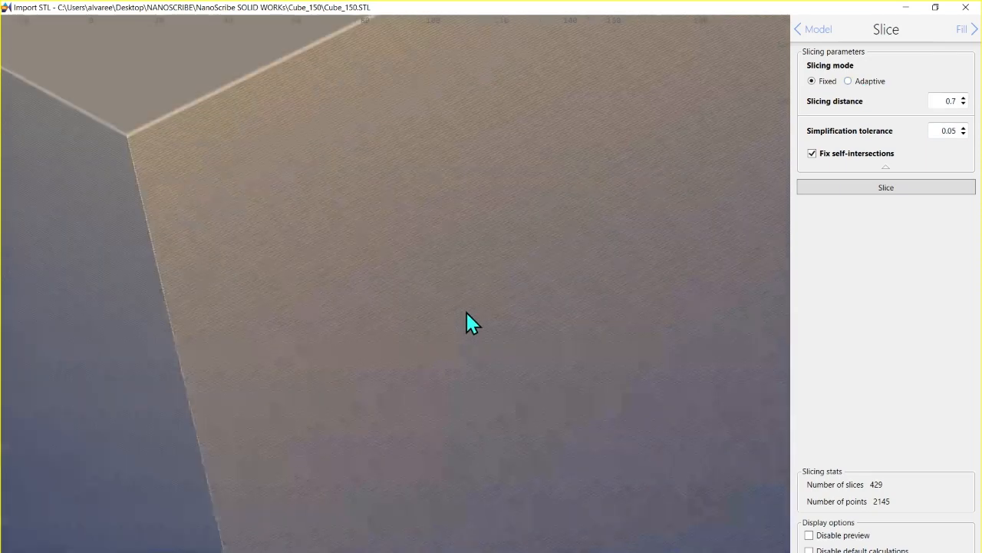
{"action": "scroll", "coordinate": [466, 312], "scroll_direction": "down", "scroll_amount": 5}
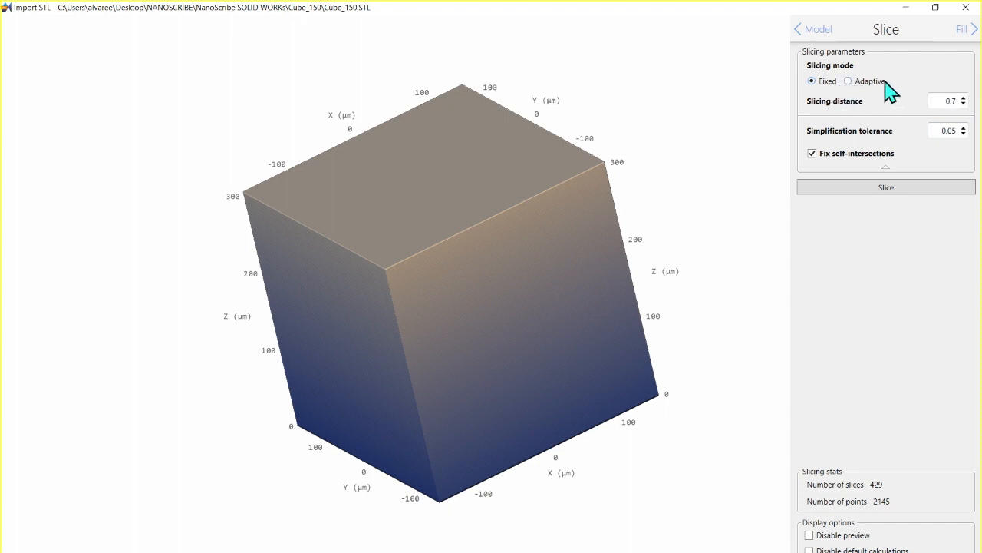
Step: Switch the slicing mode to Adaptive to view its parameters and return it to Fixed
{"action": "left_click", "coordinate": [853, 83]}
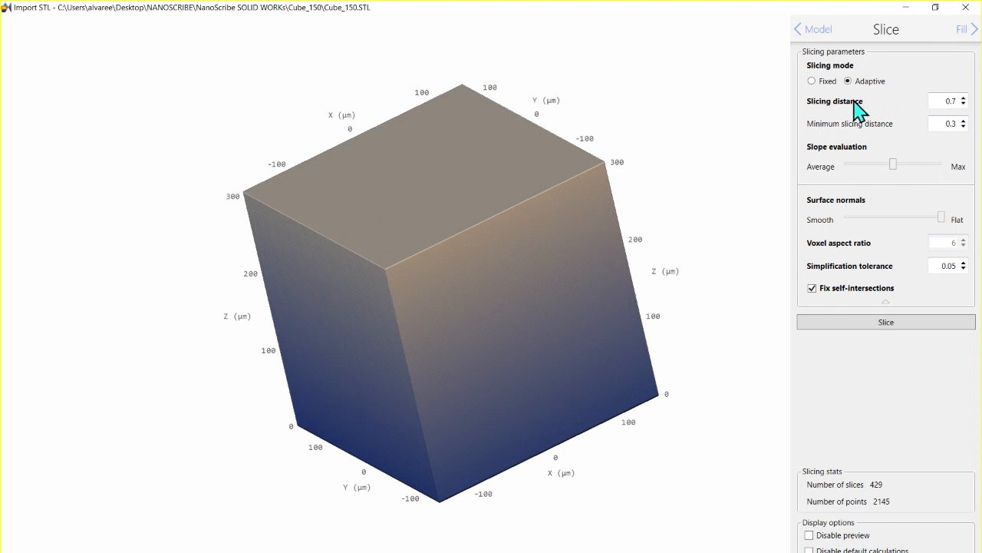
{"action": "left_click", "coordinate": [813, 82]}
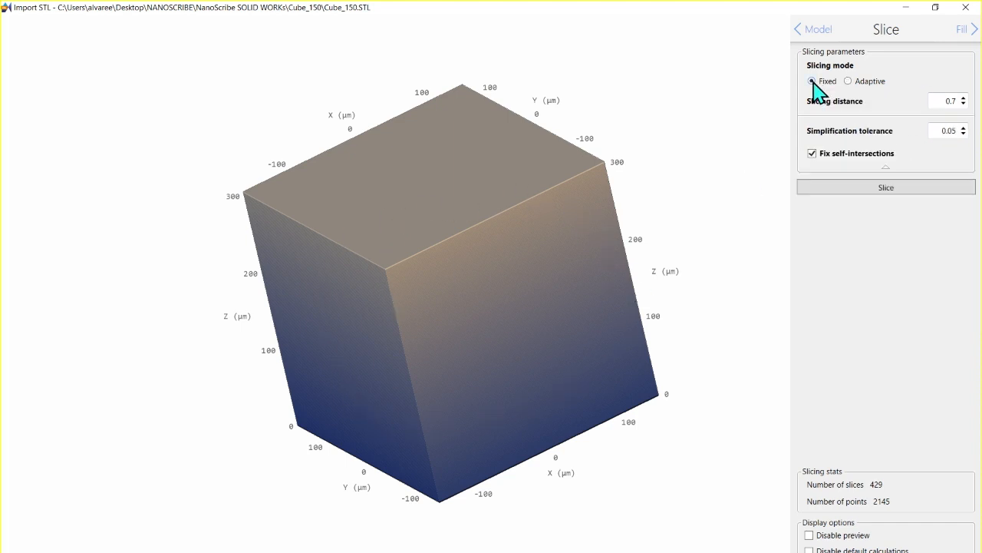
Step: Proceed to the fill stage, preview the Shell & Scaffold fill mode and return to Solid
{"action": "left_click", "coordinate": [963, 31]}
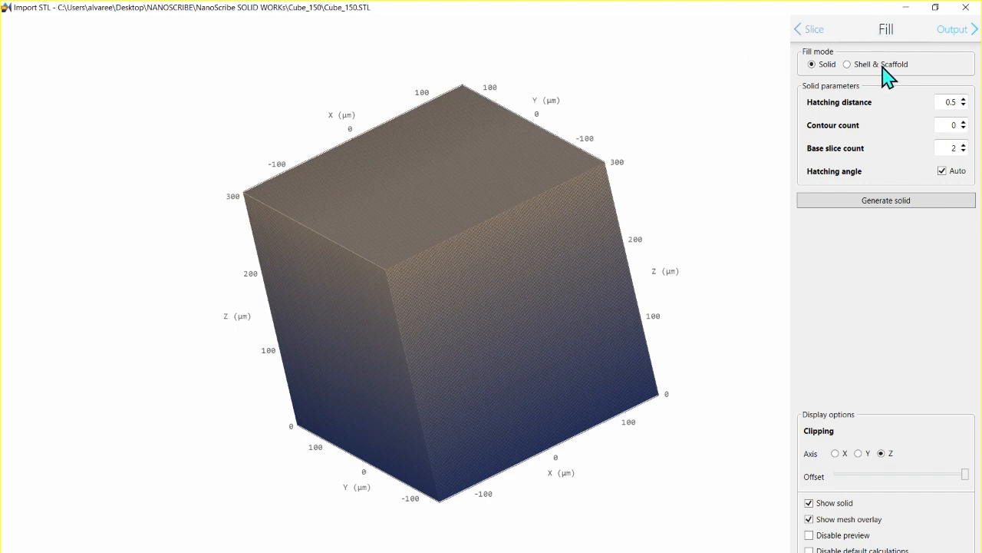
{"action": "left_click", "coordinate": [847, 65]}
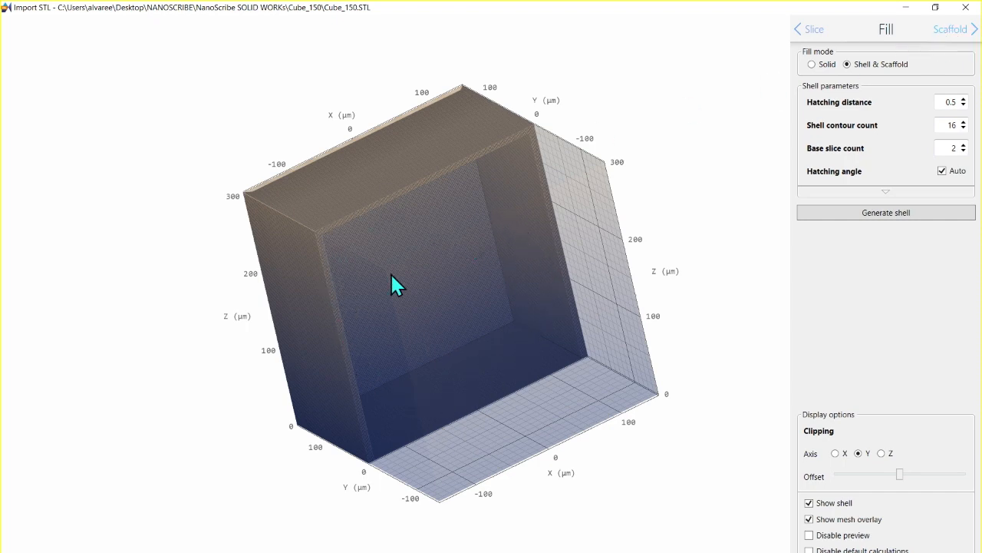
{"action": "left_click", "coordinate": [813, 65]}
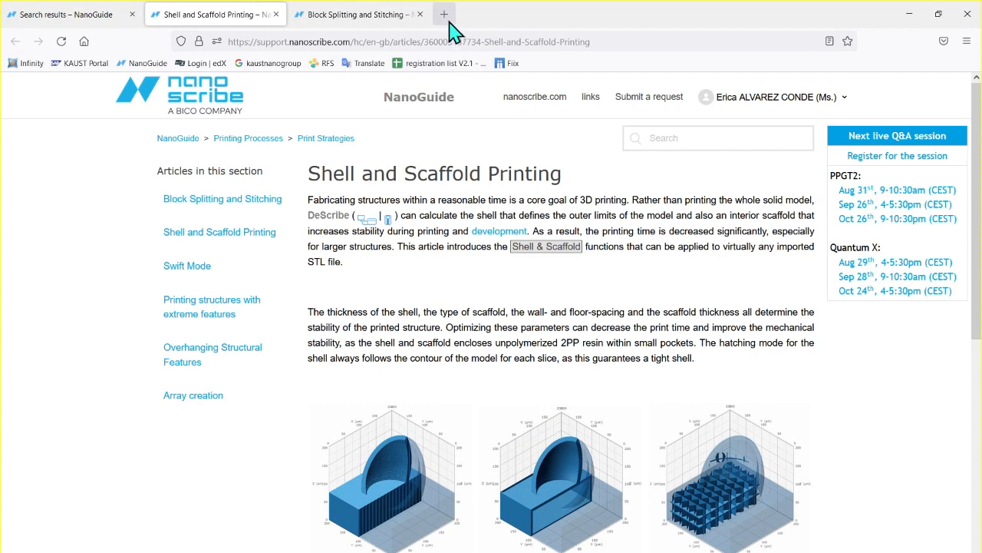
Step: Switch to the browser and search the NanoGuide knowledge base for "hatching"
{"action": "left_click", "coordinate": [444, 14]}
{"action": "left_click", "coordinate": [62, 14]}
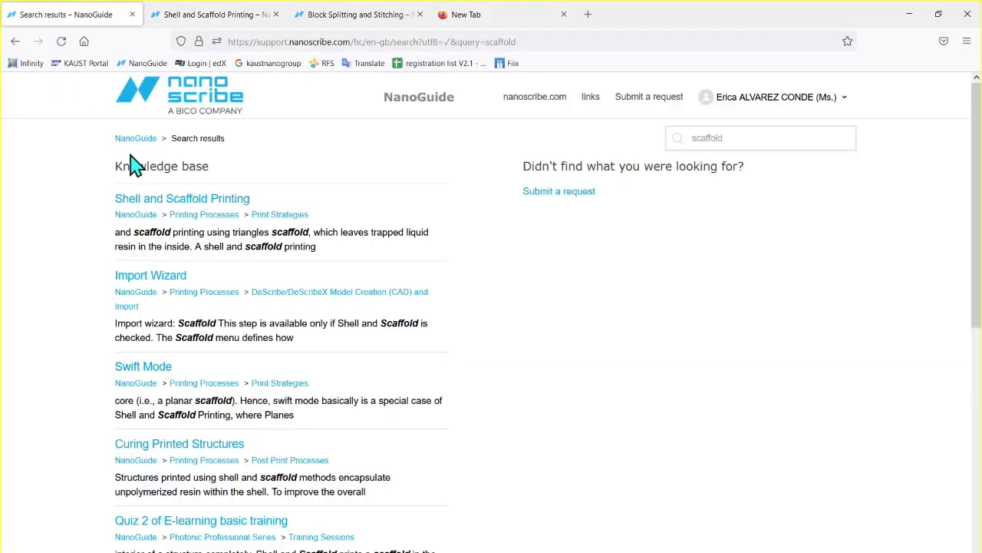
{"action": "left_click", "coordinate": [751, 133]}
{"action": "key", "text": "BackSpace"}
{"action": "key", "text": "BackSpace"}
{"action": "key", "text": "BackSpace"}
{"action": "key", "text": "BackSpace"}
{"action": "key", "text": "BackSpace"}
{"action": "key", "text": "BackSpace"}
{"action": "key", "text": "BackSpace"}
{"action": "key", "text": "BackSpace"}
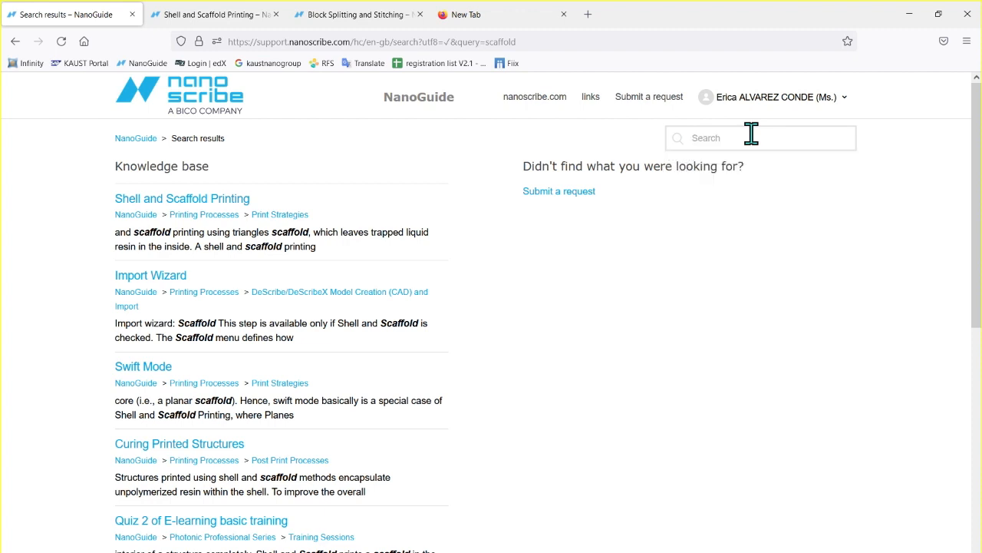
{"action": "type", "text": "hatching"}
{"action": "key", "text": "Return"}
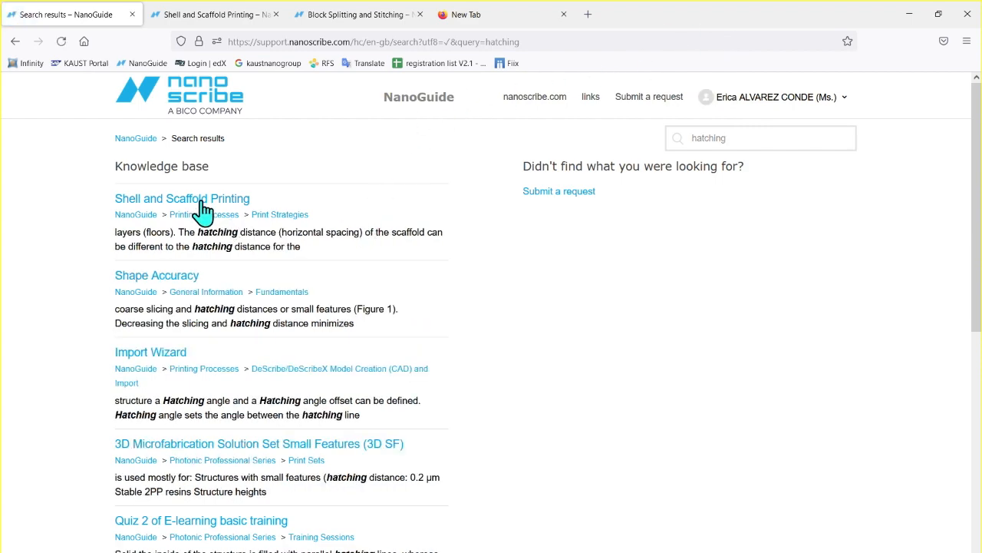
Step: Skim the Shell and Scaffold Printing article and return to the search results
{"action": "left_click", "coordinate": [202, 203]}
{"action": "scroll", "coordinate": [618, 312], "scroll_direction": "down", "scroll_amount": 4}
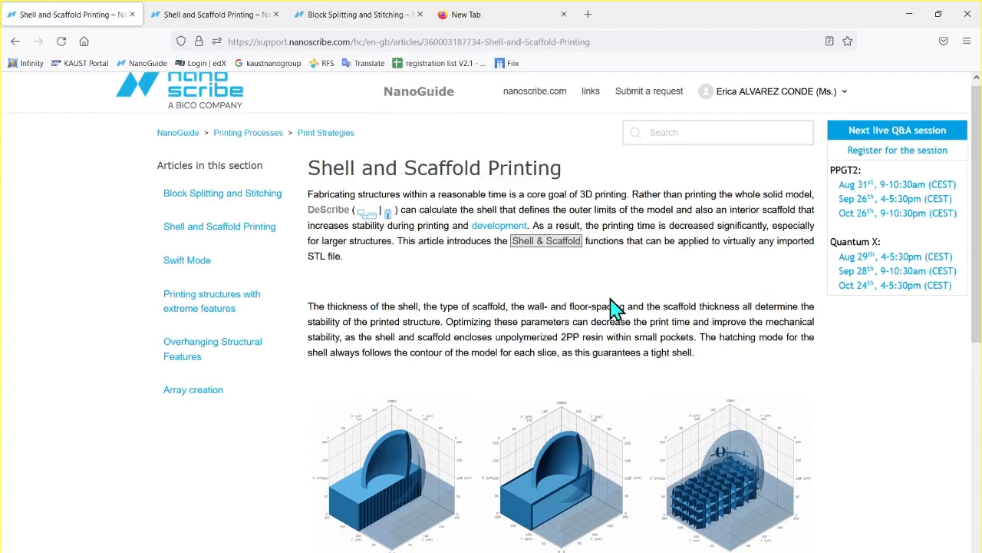
{"action": "scroll", "coordinate": [253, 208], "scroll_direction": "up", "scroll_amount": 6}
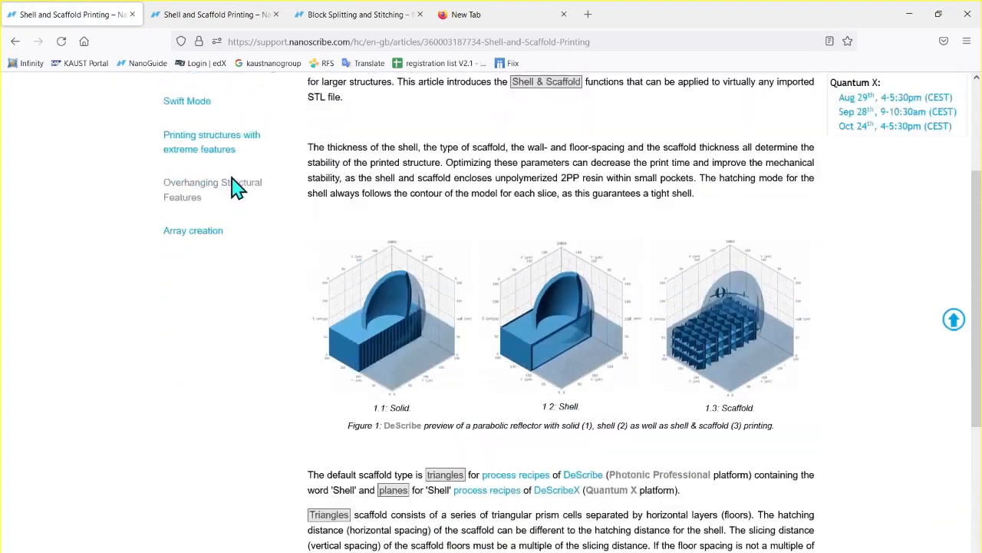
{"action": "left_click", "coordinate": [14, 42]}
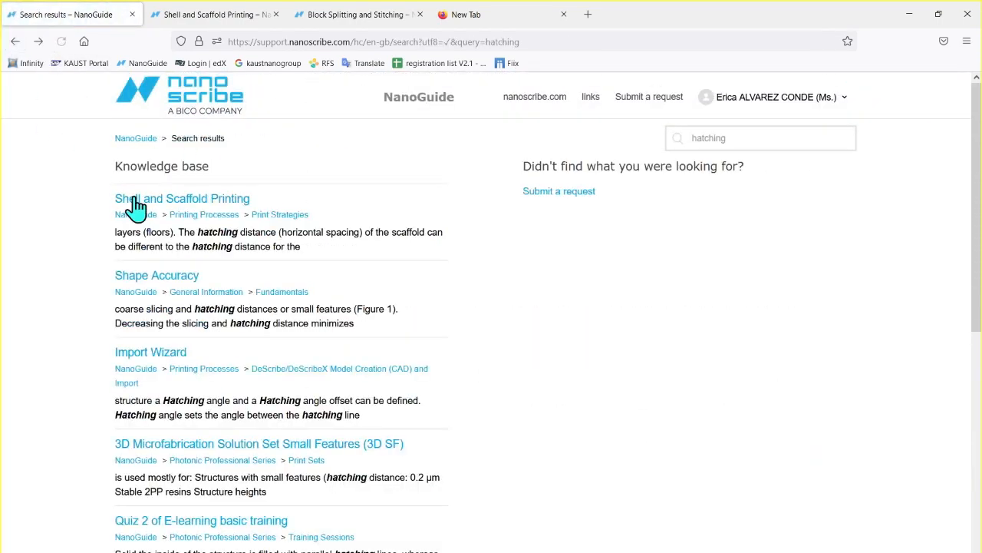
Step: Open the Shape Accuracy article and examine Figure 1 on discretization, dose, objective and resin effects
{"action": "left_click", "coordinate": [185, 284]}
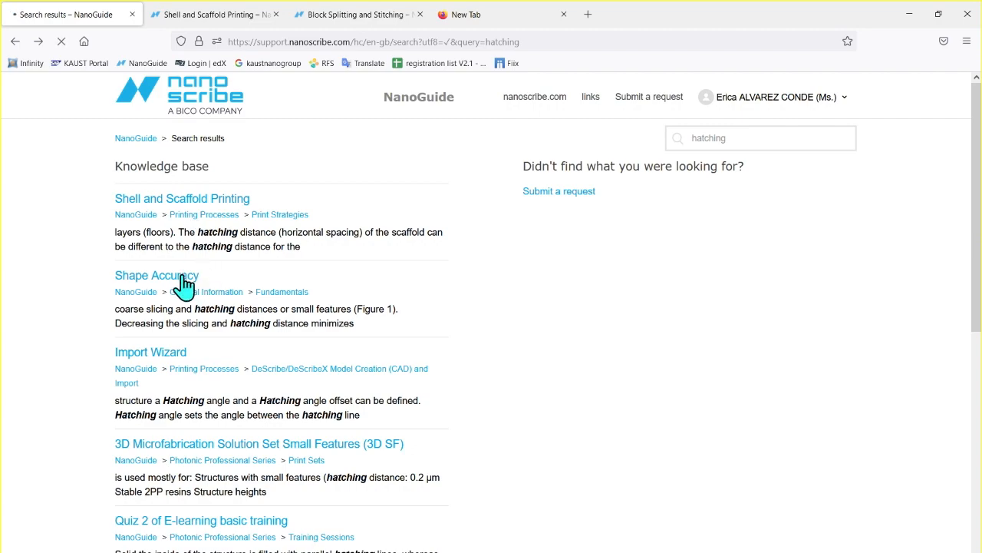
{"action": "scroll", "coordinate": [685, 332], "scroll_direction": "down", "scroll_amount": 15}
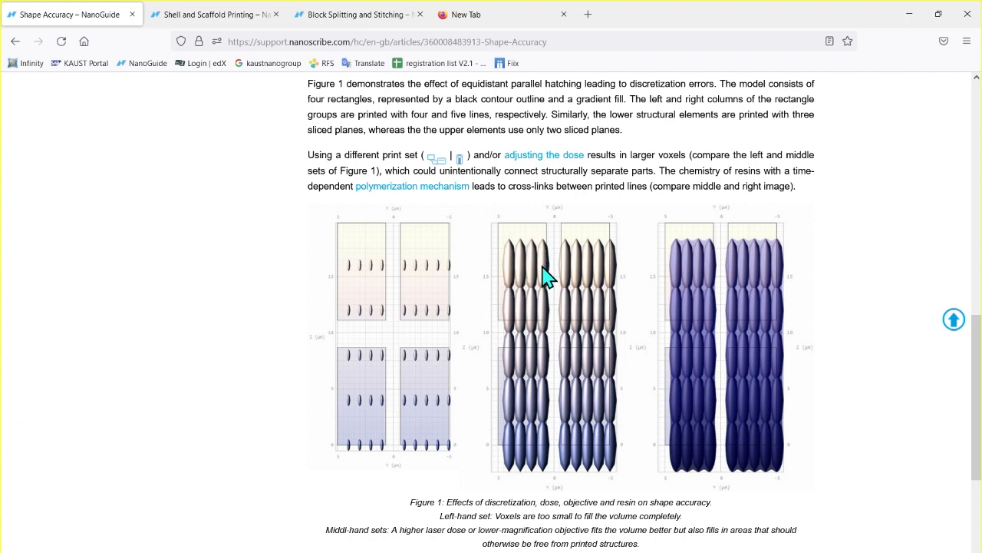
{"action": "scroll", "coordinate": [548, 351], "scroll_direction": "down", "scroll_amount": 4}
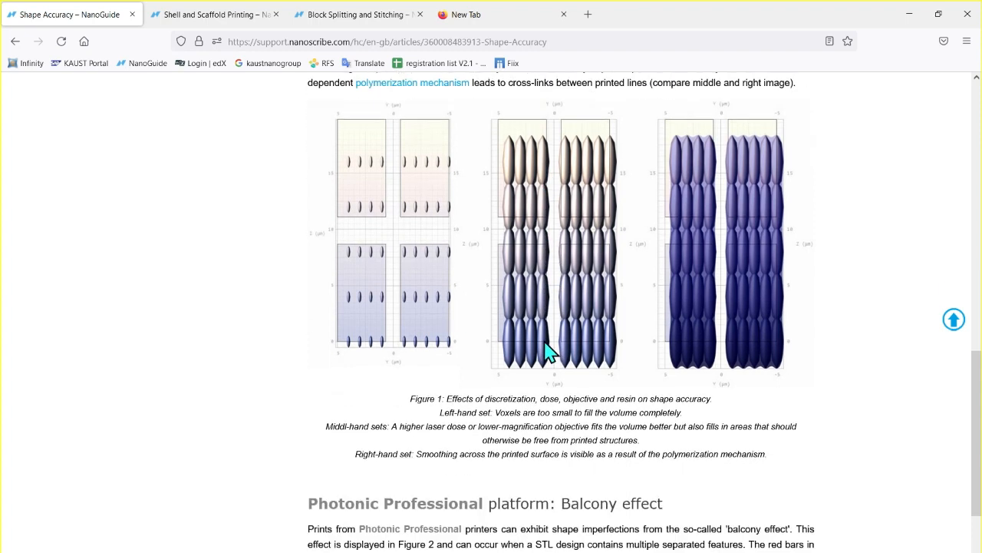
{"action": "scroll", "coordinate": [547, 351], "scroll_direction": "up", "scroll_amount": 4}
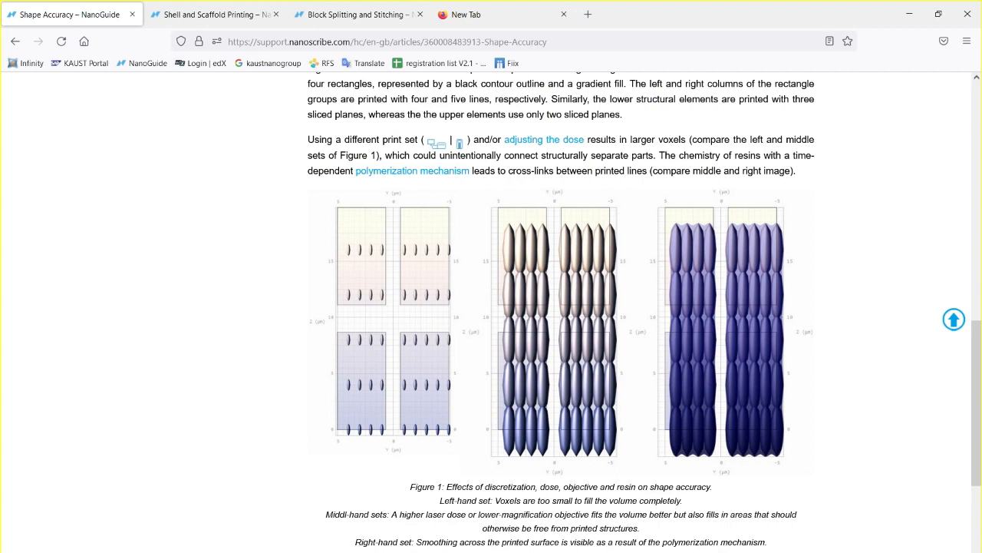
Step: Return to DeScribe, set the solid fill's contour count to 3 and base slice count to 3, and generate the solid
{"action": "left_click", "coordinate": [730, 542]}
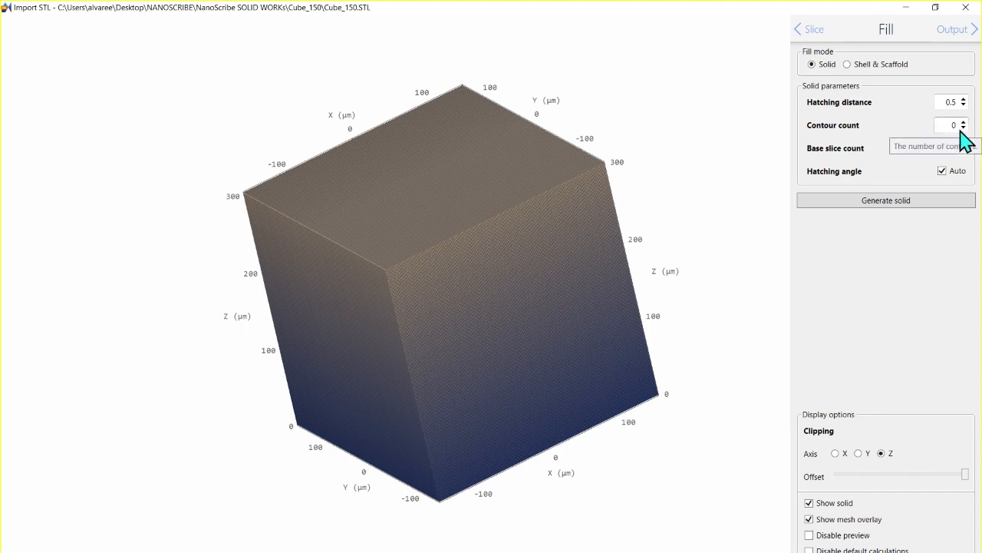
{"action": "left_click", "coordinate": [964, 122]}
{"action": "left_click", "coordinate": [964, 122]}
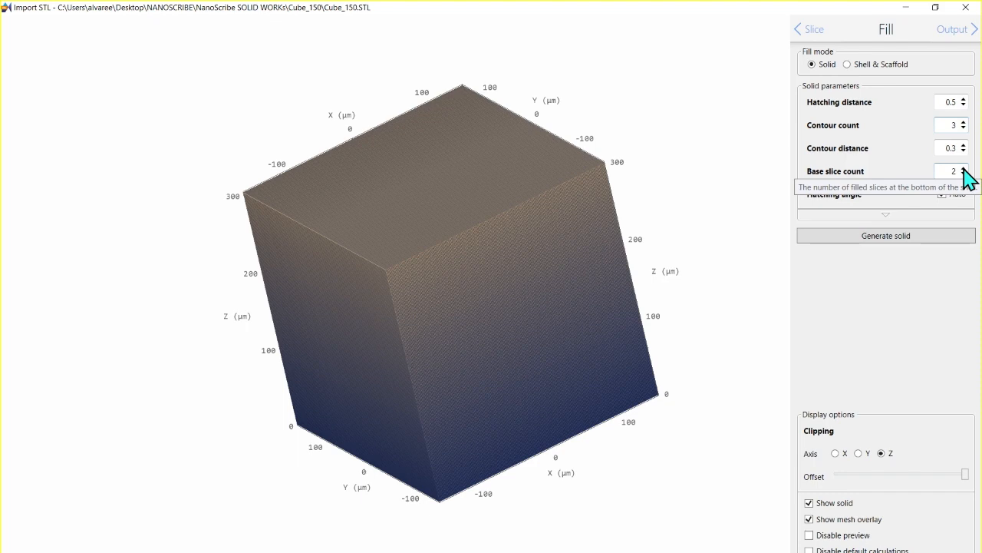
{"action": "left_click", "coordinate": [964, 168]}
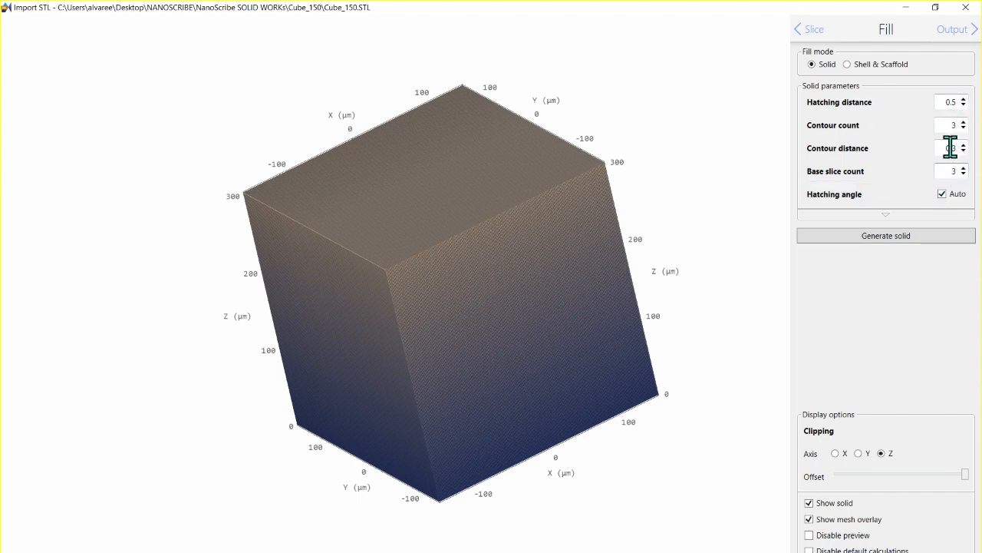
{"action": "left_click", "coordinate": [909, 242]}
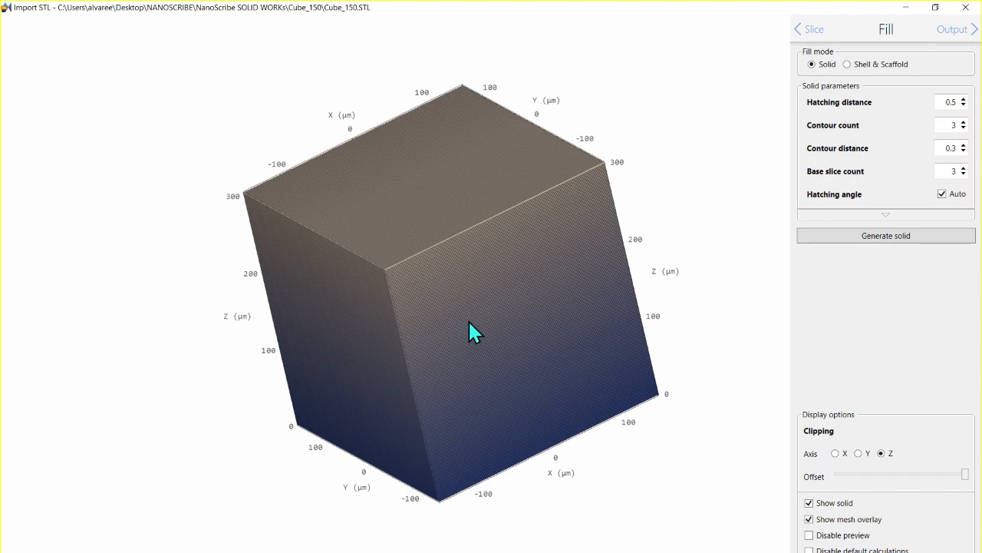
Step: Switch the fill mode to Shell & Scaffold and proceed to the scaffold stage
{"action": "left_click", "coordinate": [848, 64]}
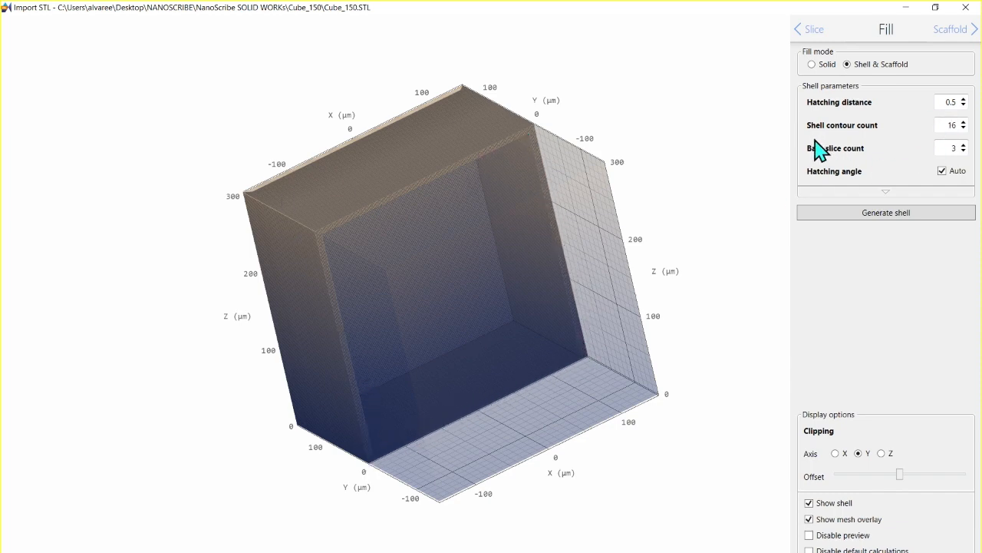
{"action": "mouse_move", "coordinate": [818, 131]}
{"action": "left_click", "coordinate": [956, 28]}
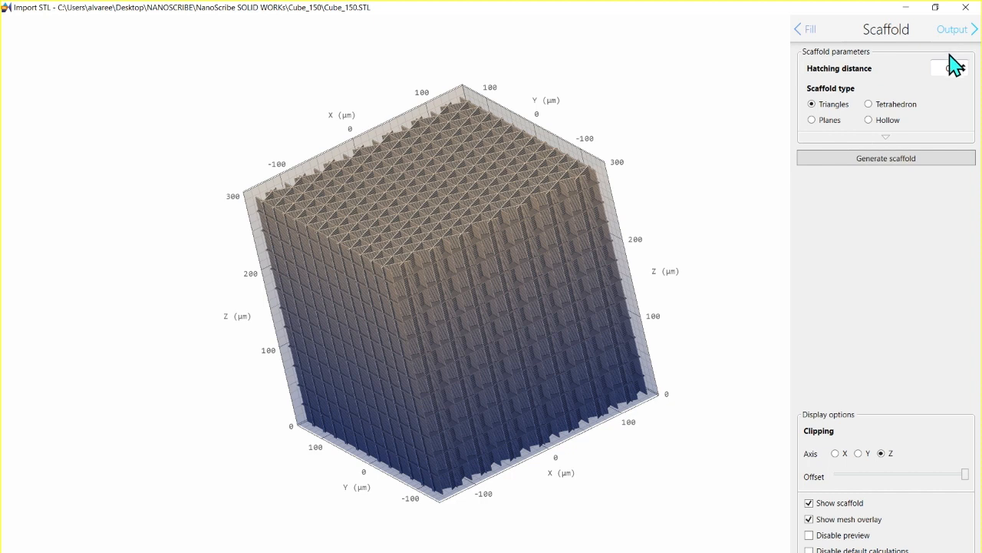
Step: Try the Hollow scaffold type, then set the type back to Triangles and regenerate the scaffold
{"action": "left_click", "coordinate": [870, 121]}
{"action": "left_click", "coordinate": [904, 161]}
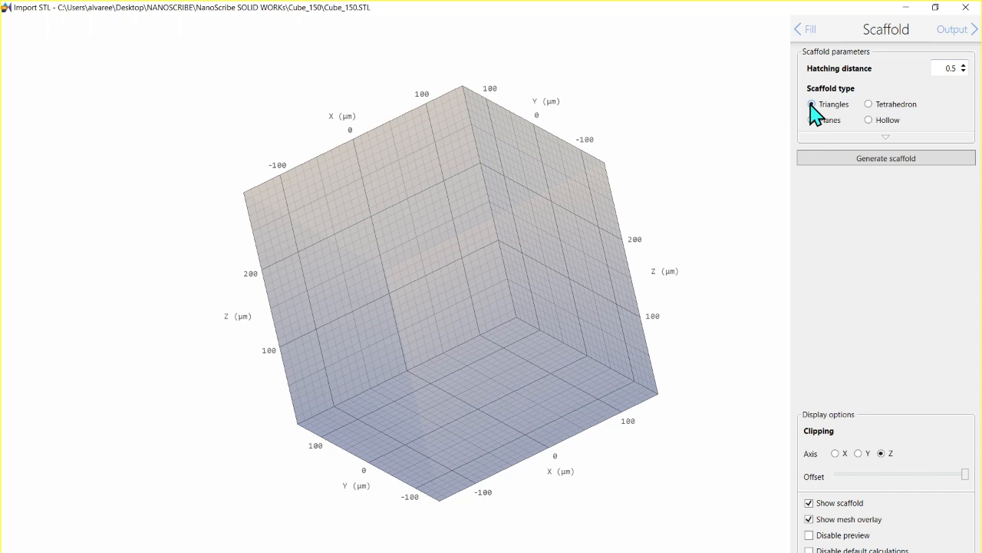
{"action": "left_click", "coordinate": [879, 157]}
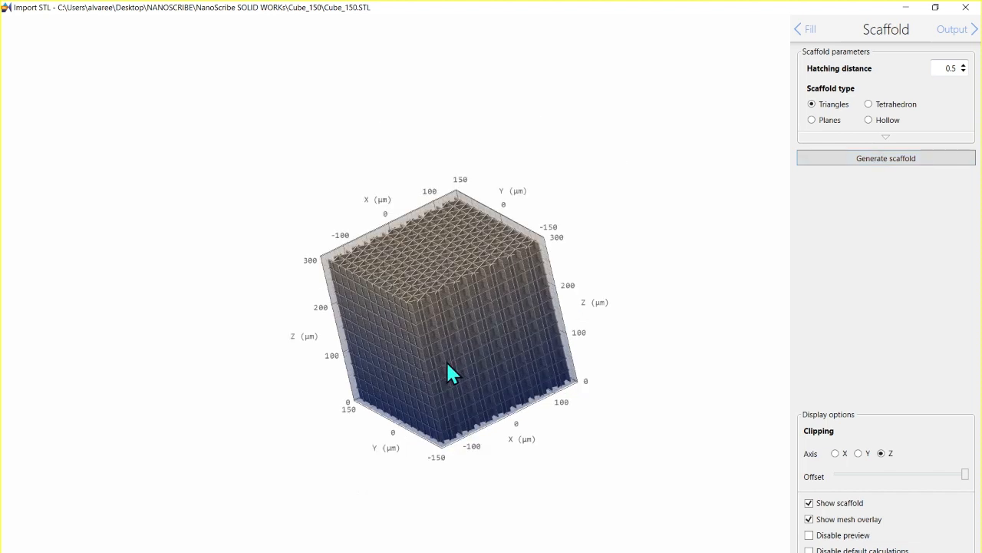
Step: Examine the Triangles scaffold up close, inspecting its walls, floors and individual hatch lines
{"action": "scroll", "coordinate": [446, 362], "scroll_direction": "up", "scroll_amount": 3}
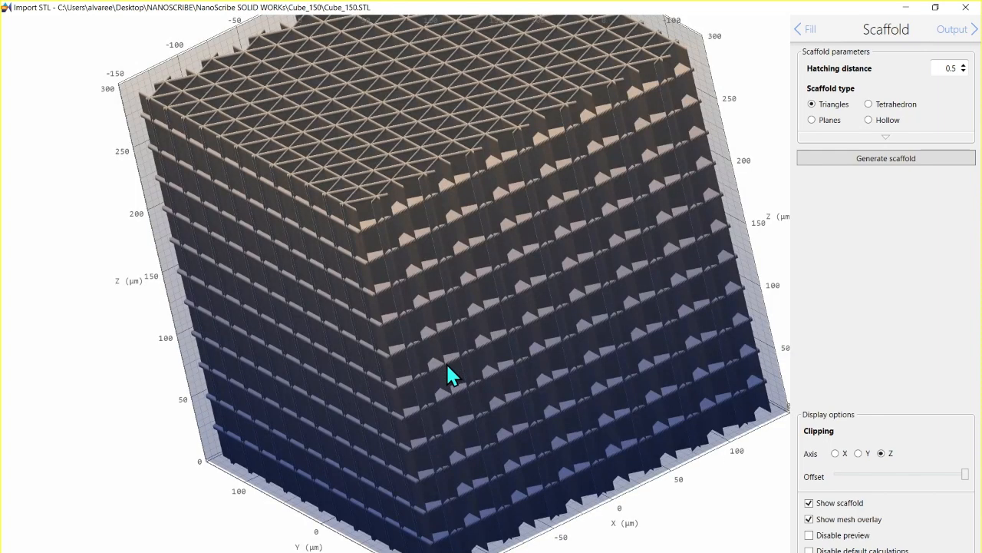
{"action": "scroll", "coordinate": [446, 363], "scroll_direction": "up", "scroll_amount": 2}
{"action": "scroll", "coordinate": [445, 238], "scroll_direction": "up", "scroll_amount": 2}
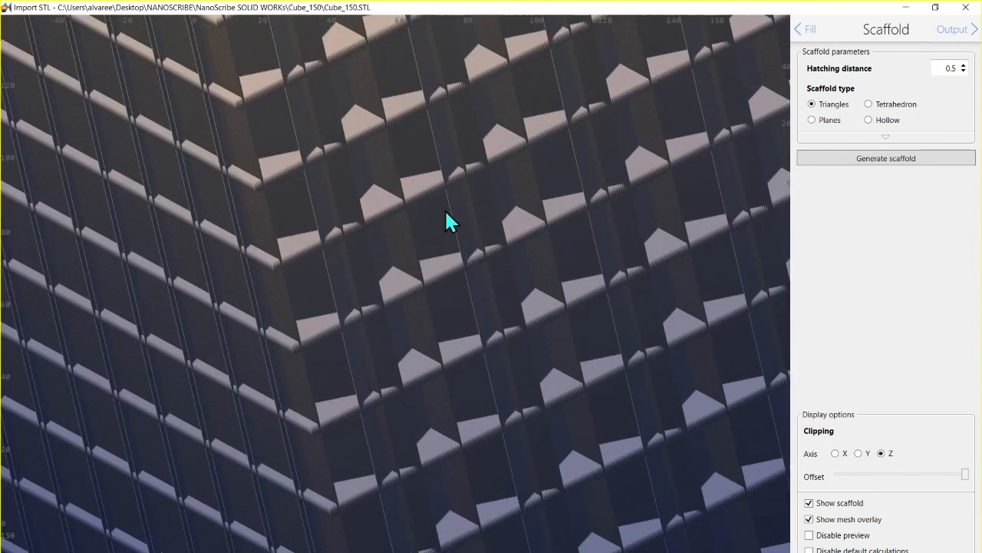
{"action": "scroll", "coordinate": [450, 214], "scroll_direction": "up", "scroll_amount": 2}
{"action": "scroll", "coordinate": [449, 204], "scroll_direction": "up", "scroll_amount": 2}
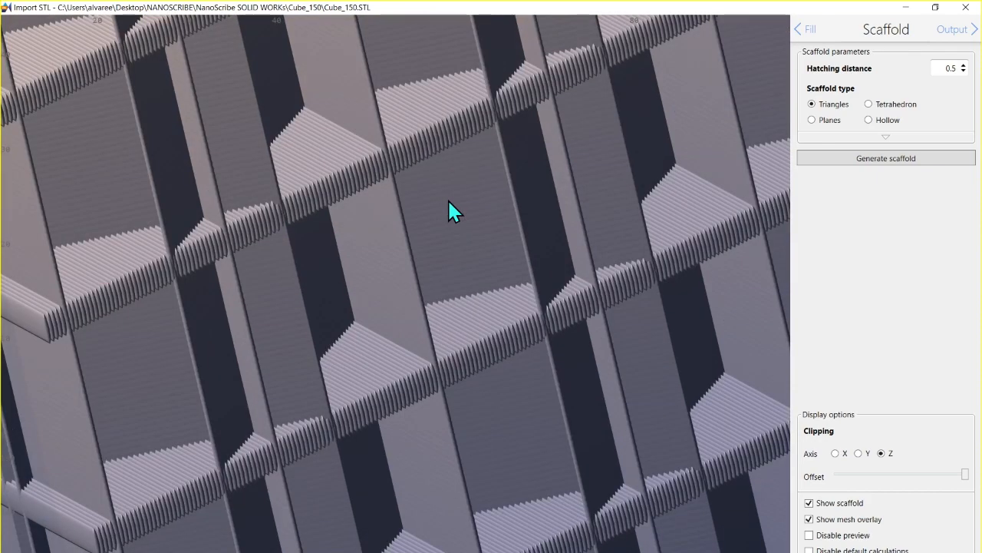
{"action": "scroll", "coordinate": [449, 208], "scroll_direction": "down", "scroll_amount": 3}
{"action": "left_click_drag", "start_coordinate": [449, 207], "coordinate": [339, 426]}
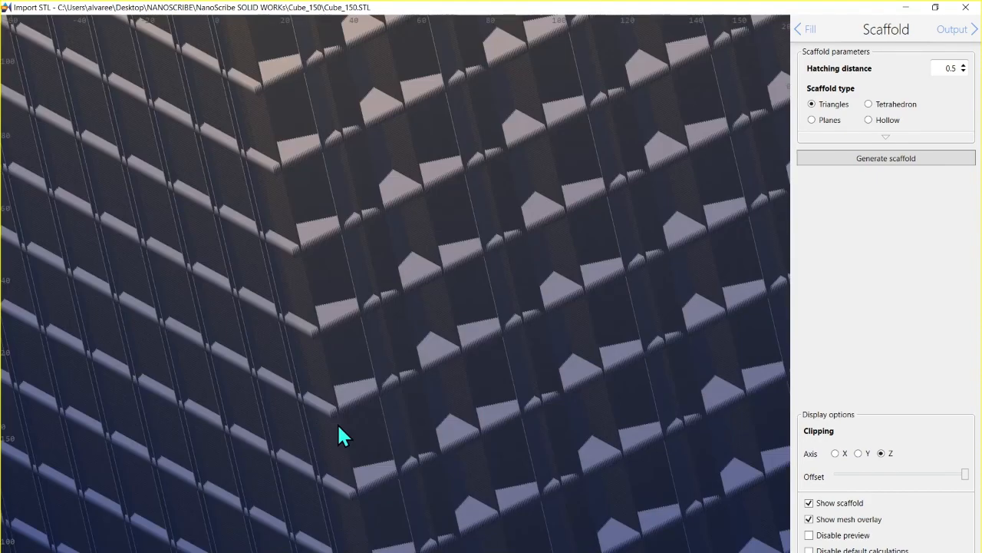
{"action": "scroll", "coordinate": [394, 397], "scroll_direction": "down", "scroll_amount": 3}
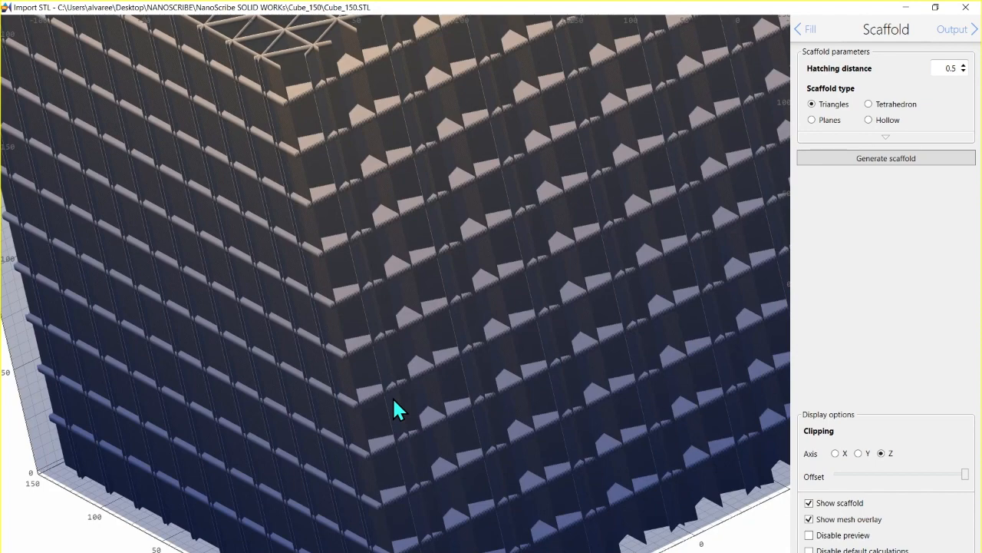
{"action": "scroll", "coordinate": [395, 411], "scroll_direction": "up", "scroll_amount": 2}
{"action": "scroll", "coordinate": [396, 410], "scroll_direction": "up", "scroll_amount": 2}
{"action": "scroll", "coordinate": [394, 400], "scroll_direction": "up", "scroll_amount": 2}
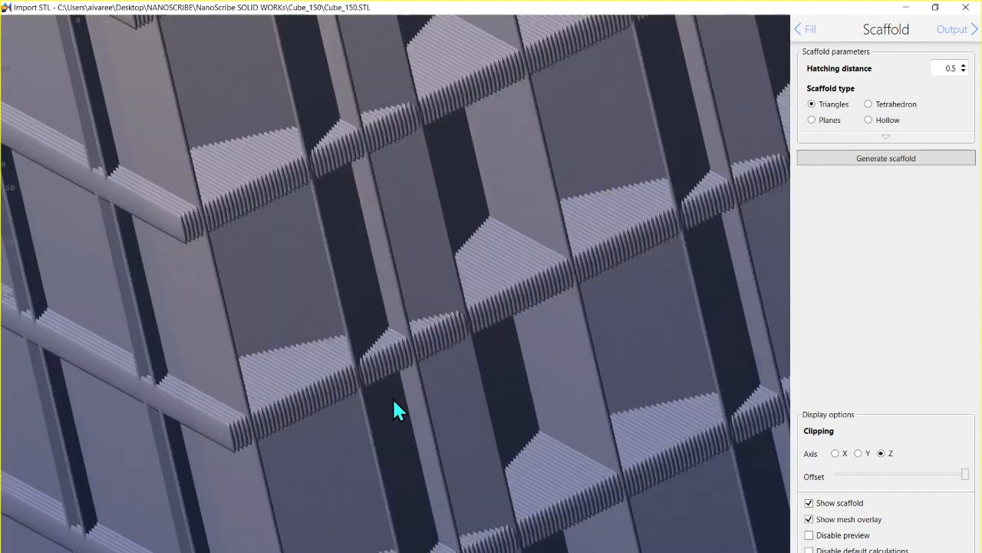
{"action": "scroll", "coordinate": [393, 399], "scroll_direction": "up", "scroll_amount": 2}
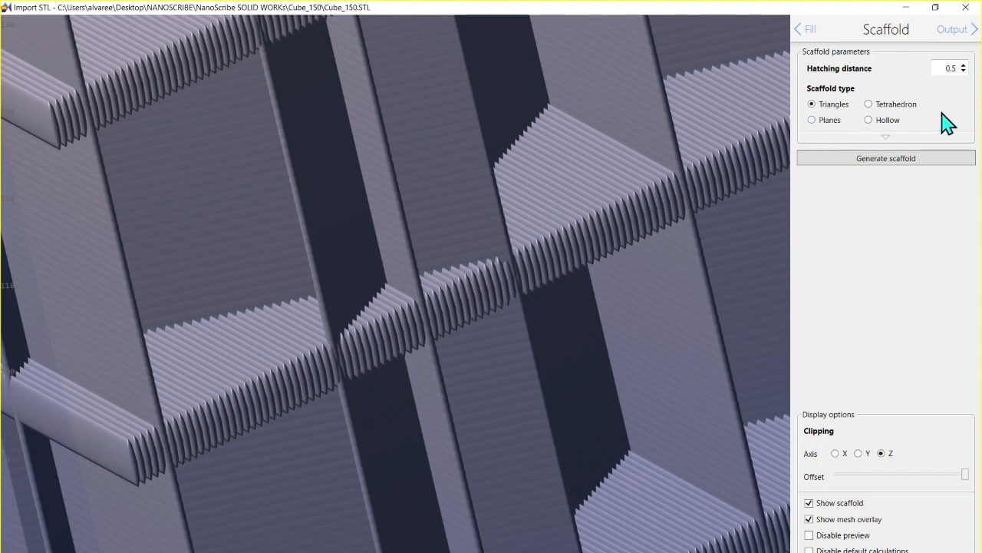
Step: Try the Tetrahedron and Planes scaffold types, generating the scaffold for each
{"action": "left_click", "coordinate": [872, 106]}
{"action": "left_click", "coordinate": [906, 168]}
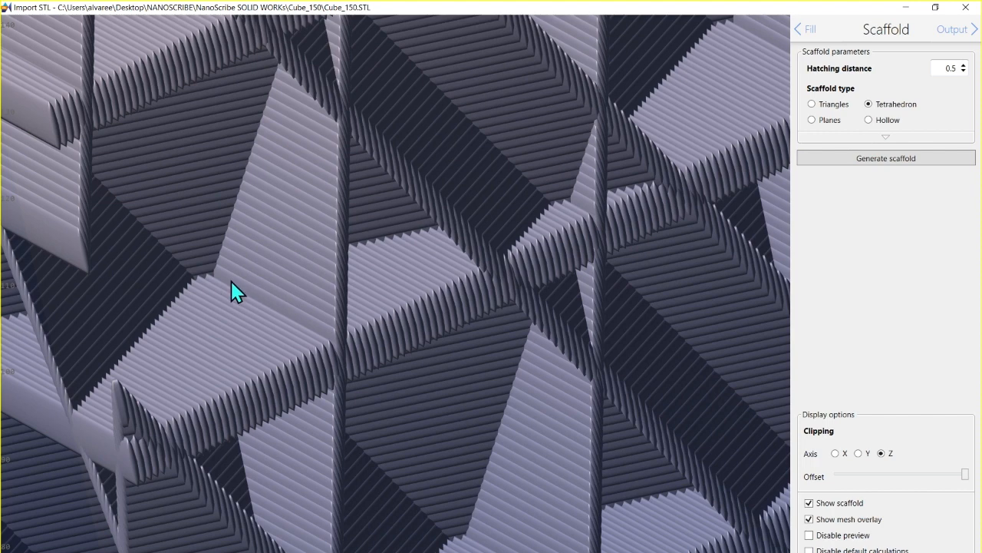
{"action": "left_click", "coordinate": [811, 120]}
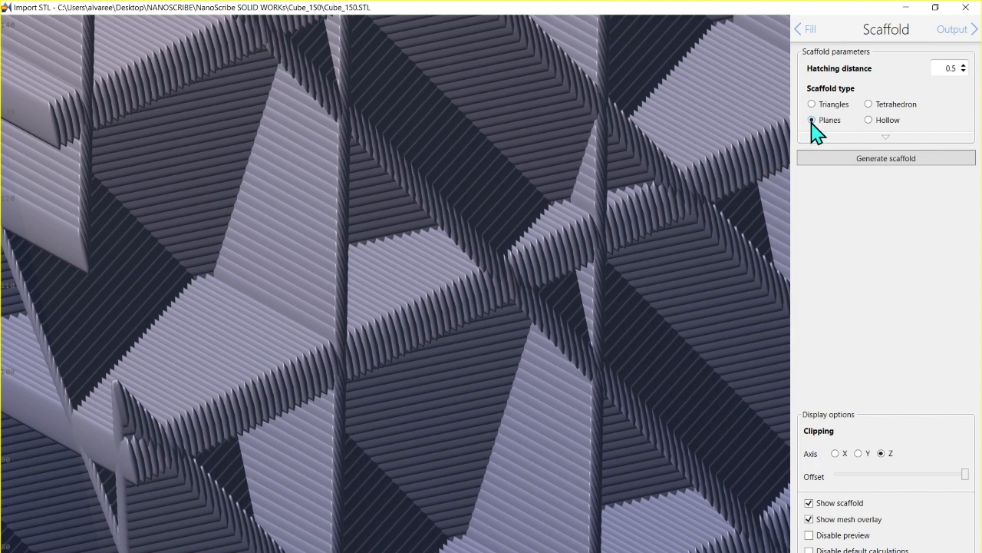
{"action": "left_click", "coordinate": [905, 160]}
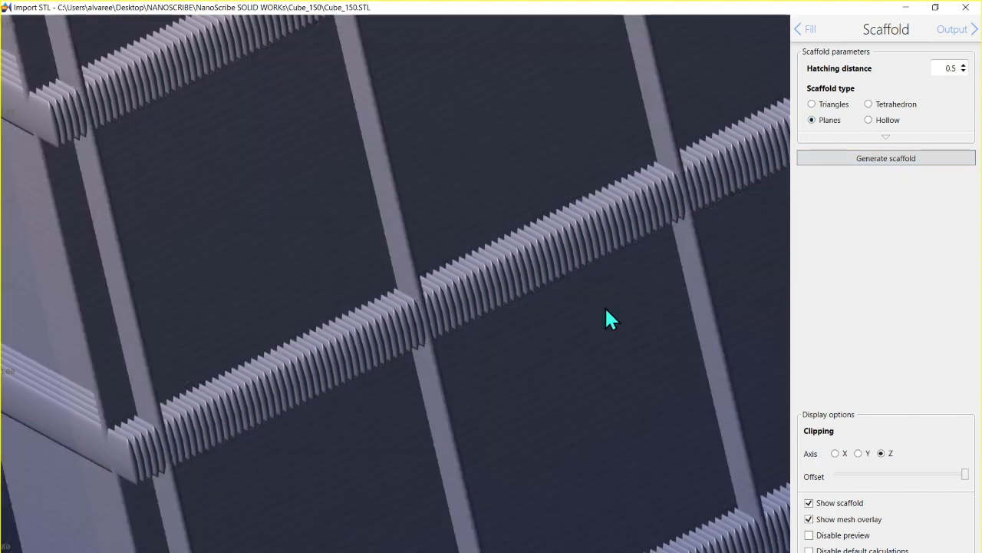
Step: Examine the Planes scaffold's grid of walls and floors up close and as a whole cube
{"action": "scroll", "coordinate": [535, 377], "scroll_direction": "up", "scroll_amount": 3}
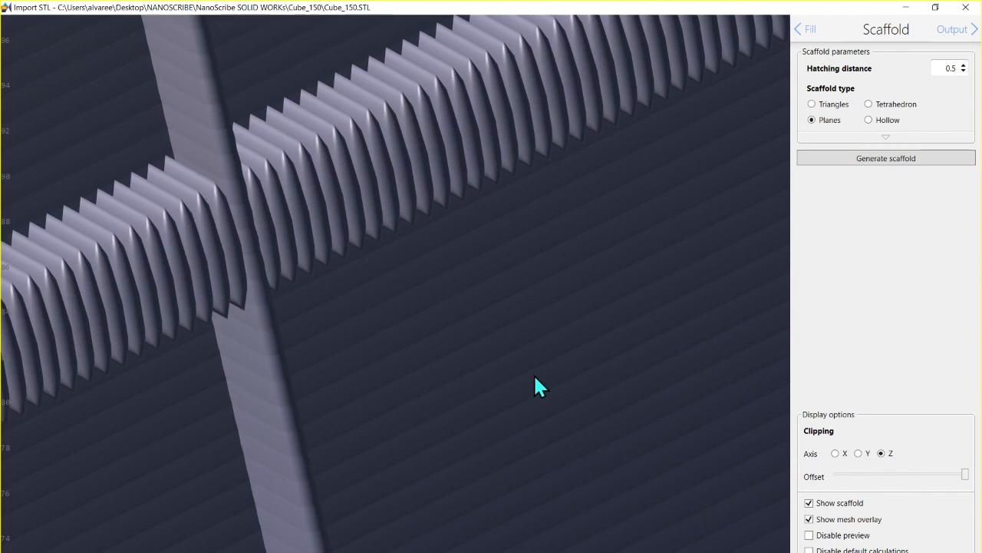
{"action": "scroll", "coordinate": [535, 376], "scroll_direction": "down", "scroll_amount": 2}
{"action": "scroll", "coordinate": [534, 373], "scroll_direction": "down", "scroll_amount": 4}
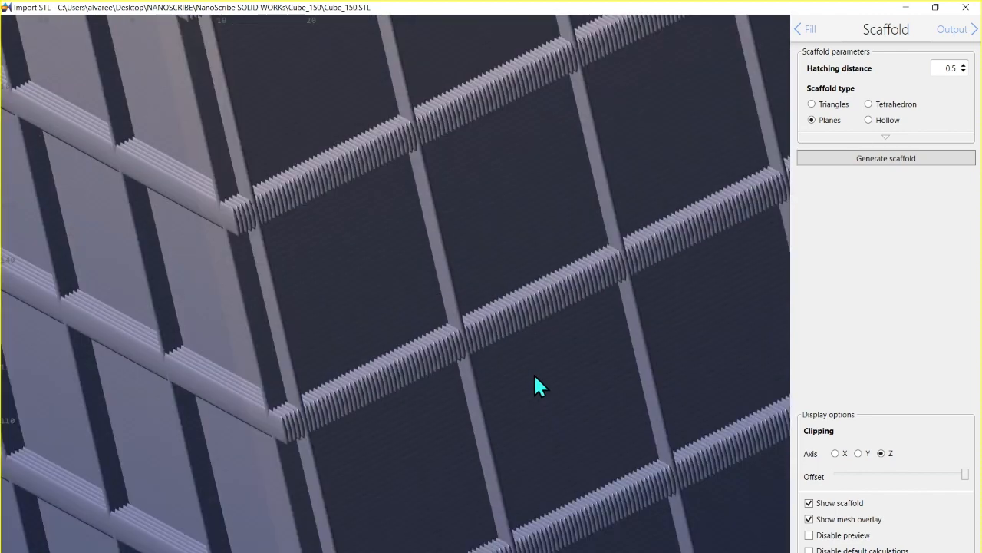
{"action": "scroll", "coordinate": [534, 374], "scroll_direction": "up", "scroll_amount": 1}
{"action": "scroll", "coordinate": [535, 376], "scroll_direction": "down", "scroll_amount": 6}
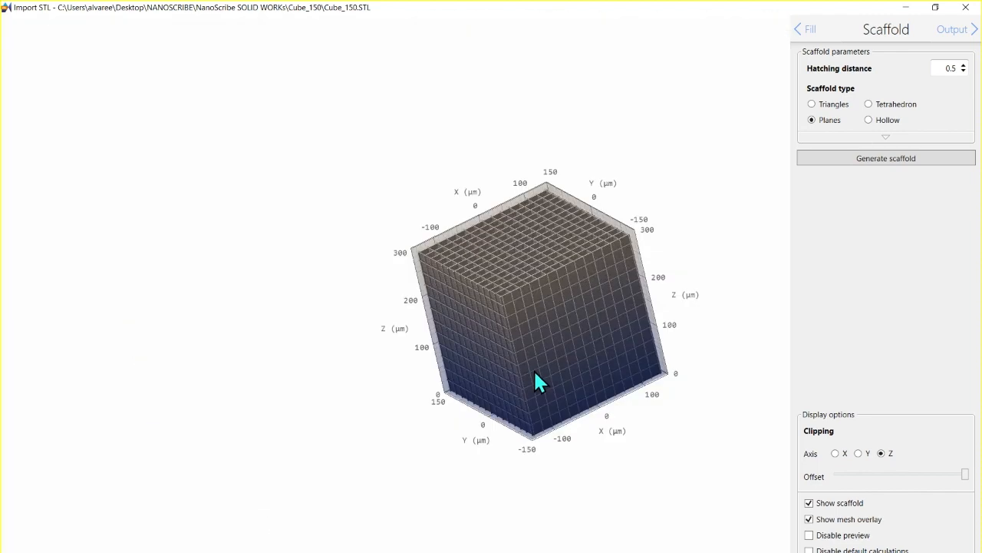
{"action": "scroll", "coordinate": [536, 378], "scroll_direction": "up", "scroll_amount": 2}
{"action": "scroll", "coordinate": [537, 377], "scroll_direction": "up", "scroll_amount": 4}
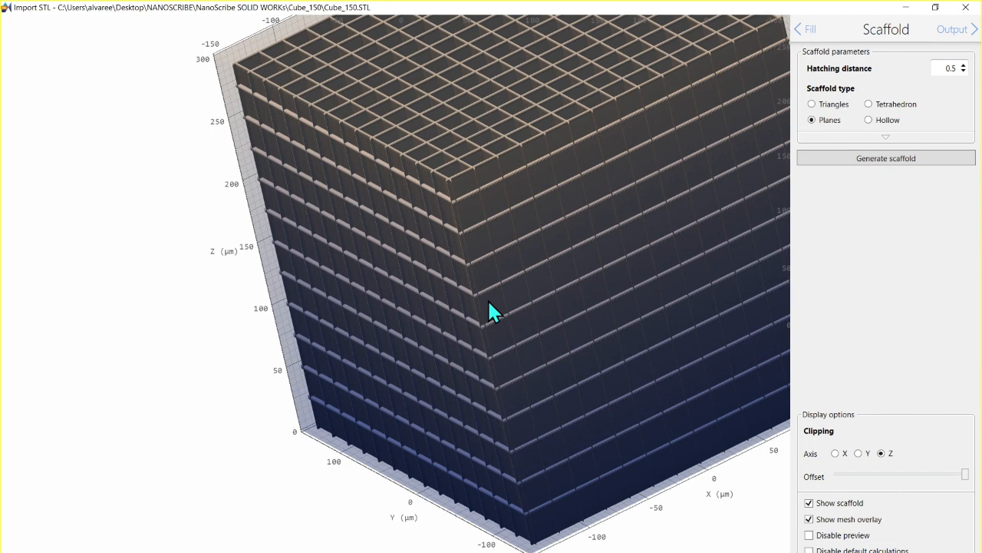
Step: Generate the scaffold with the Triangles type and review its wall and floor spacing, thickness and offset settings
{"action": "left_click", "coordinate": [813, 104]}
{"action": "left_click", "coordinate": [875, 164]}
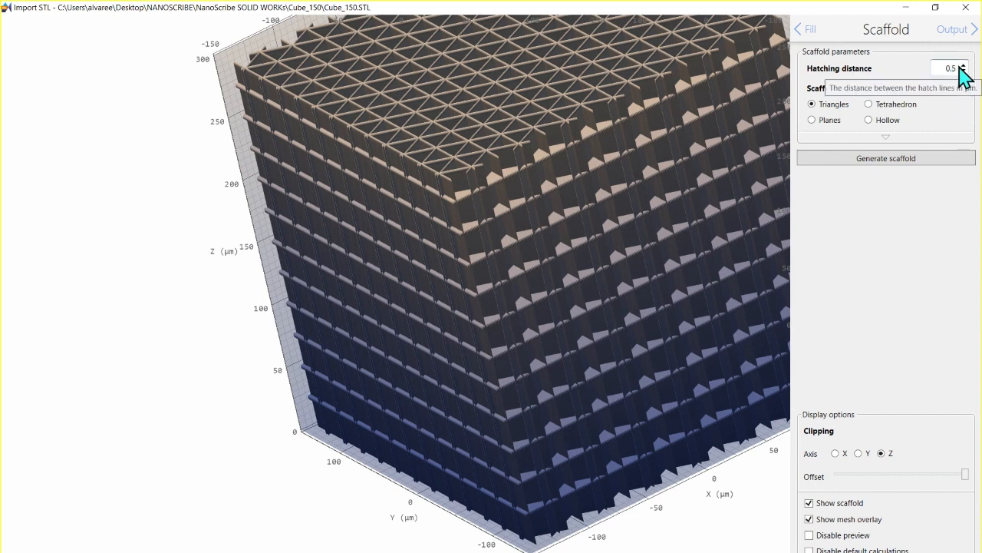
{"action": "left_click", "coordinate": [886, 136]}
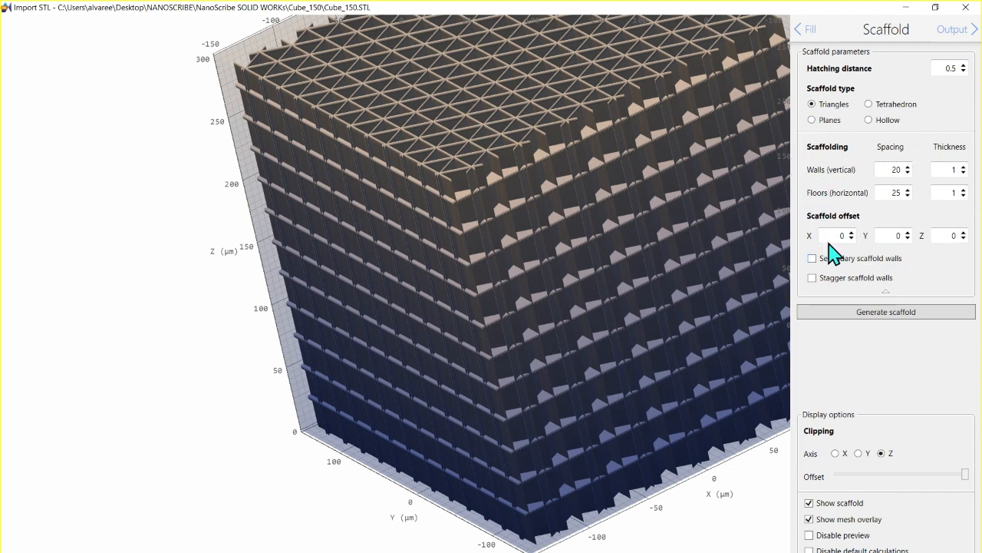
{"action": "left_click", "coordinate": [895, 307]}
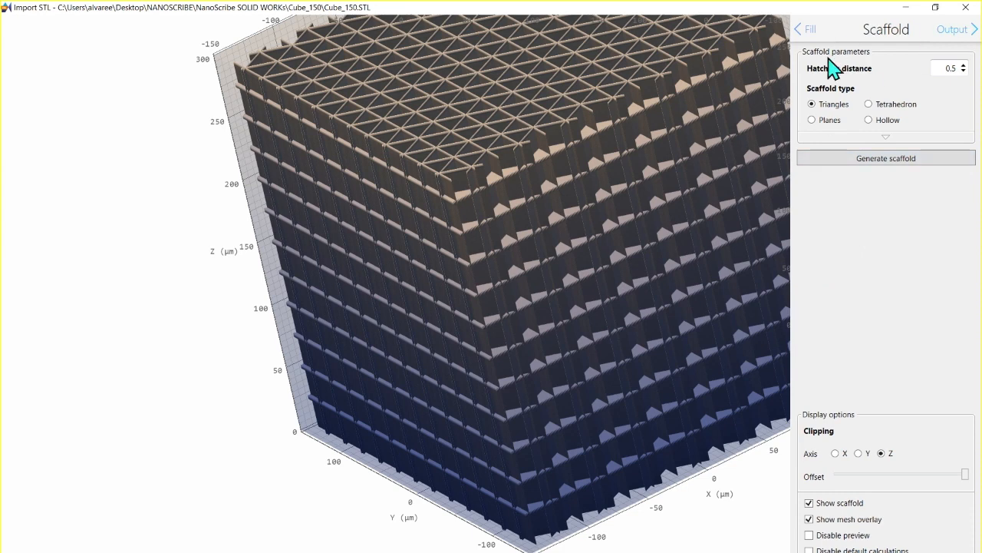
Step: Proceed to the output stage and inspect how the cube is split into blocks, centring it in the preview
{"action": "left_click", "coordinate": [966, 36]}
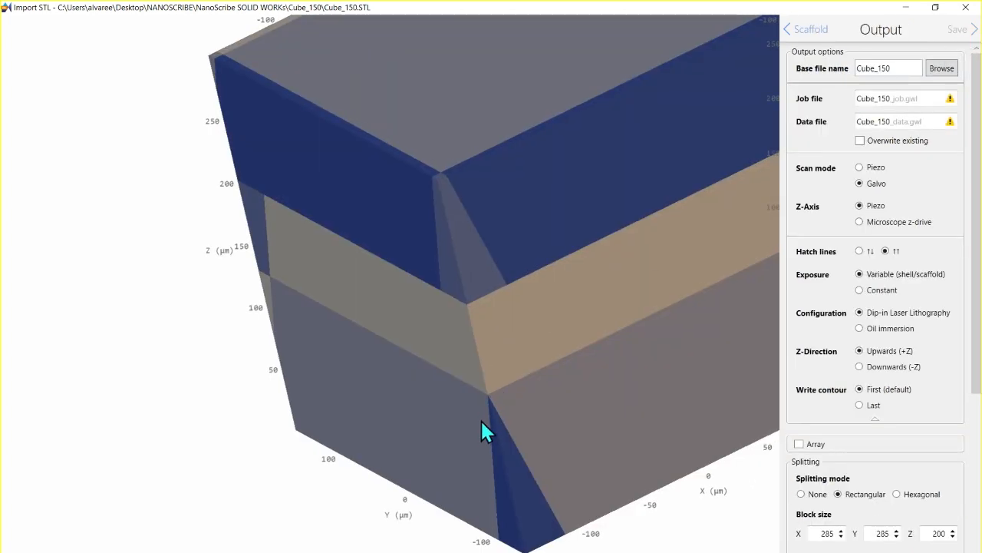
{"action": "scroll", "coordinate": [651, 372], "scroll_direction": "down", "scroll_amount": 5}
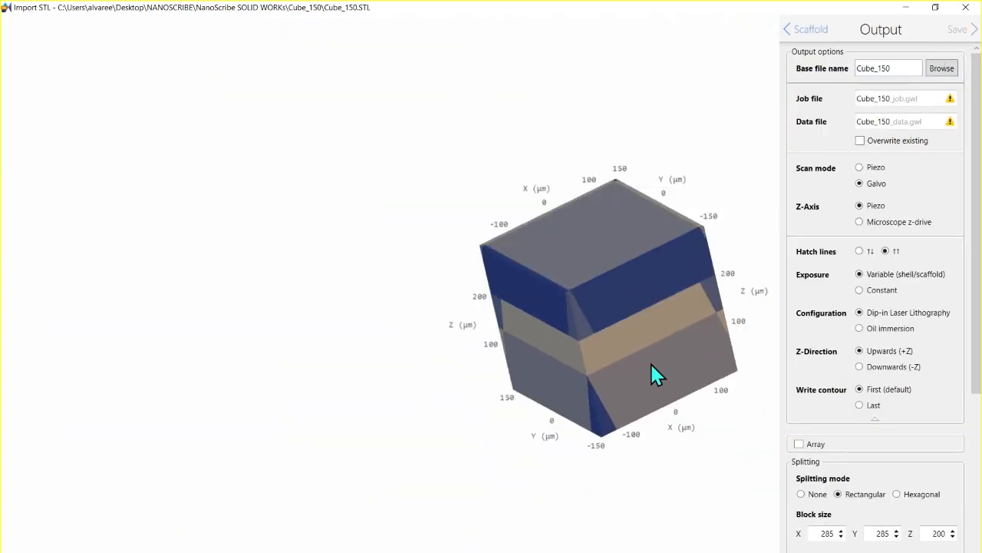
{"action": "scroll", "coordinate": [650, 362], "scroll_direction": "up", "scroll_amount": 3}
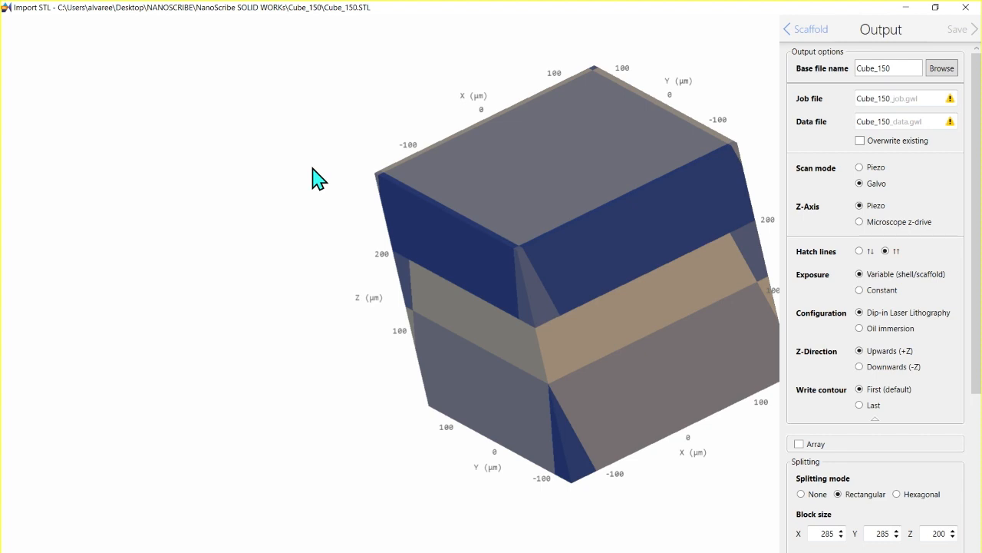
{"action": "middle_click_drag", "start_coordinate": [621, 340], "coordinate": [479, 332]}
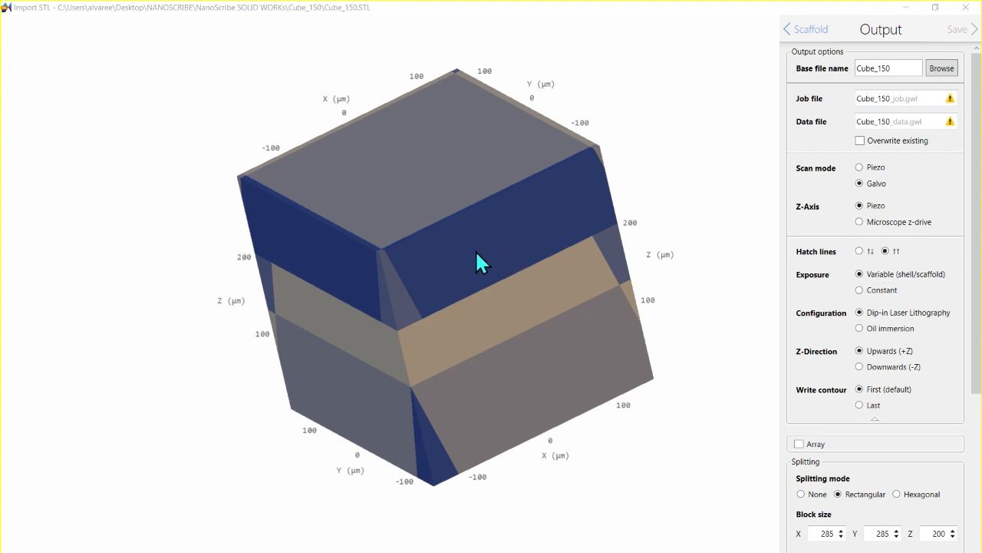
Step: Go back through the earlier stages to the model settings to recheck them, and return to the output stage
{"action": "left_click", "coordinate": [795, 29]}
{"action": "left_click", "coordinate": [802, 31]}
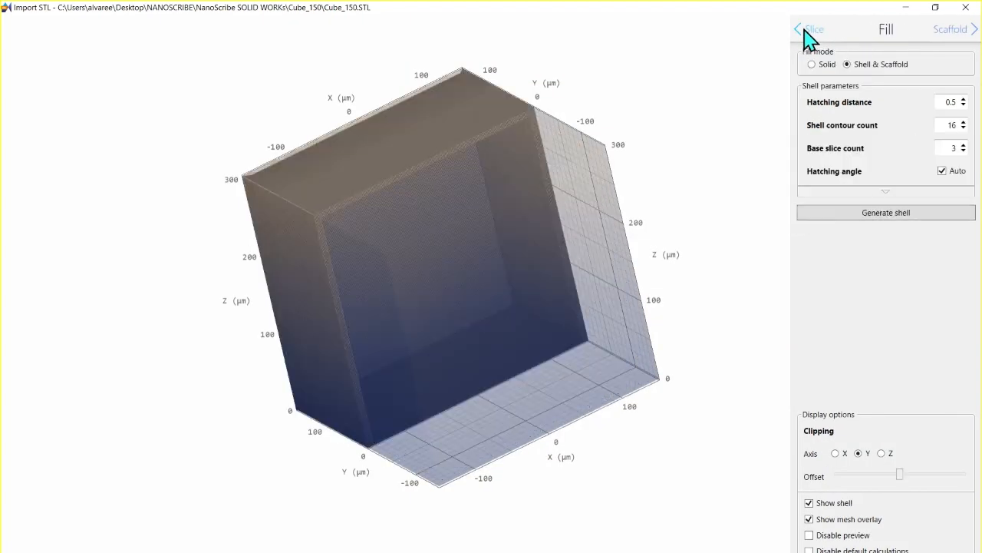
{"action": "left_click", "coordinate": [803, 30]}
{"action": "left_click", "coordinate": [803, 31]}
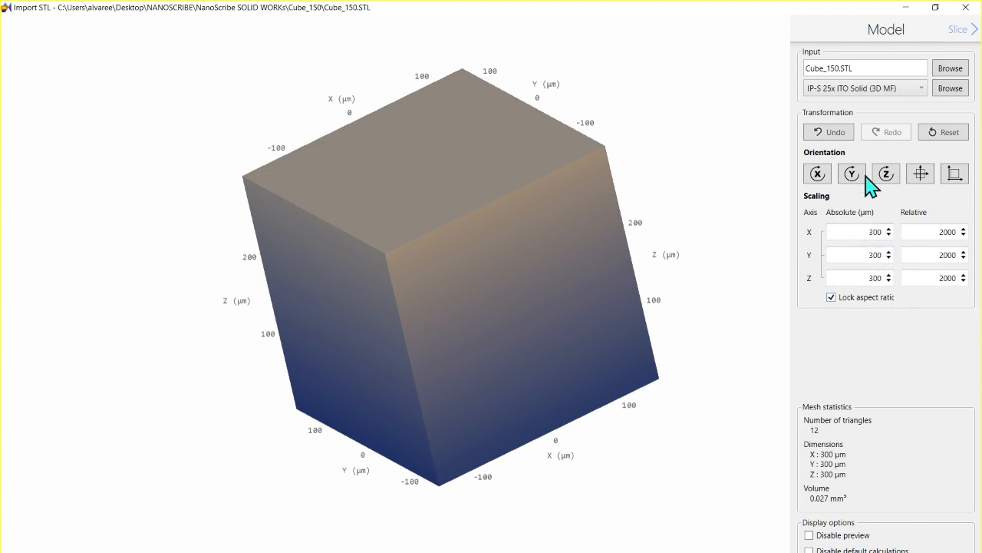
{"action": "left_click", "coordinate": [966, 32]}
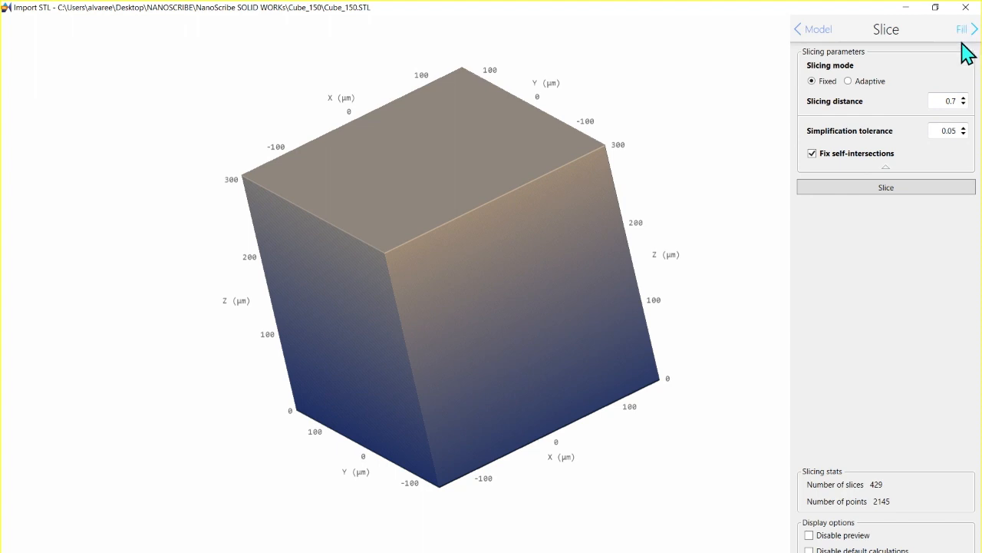
{"action": "left_click", "coordinate": [966, 30]}
{"action": "left_click", "coordinate": [965, 32]}
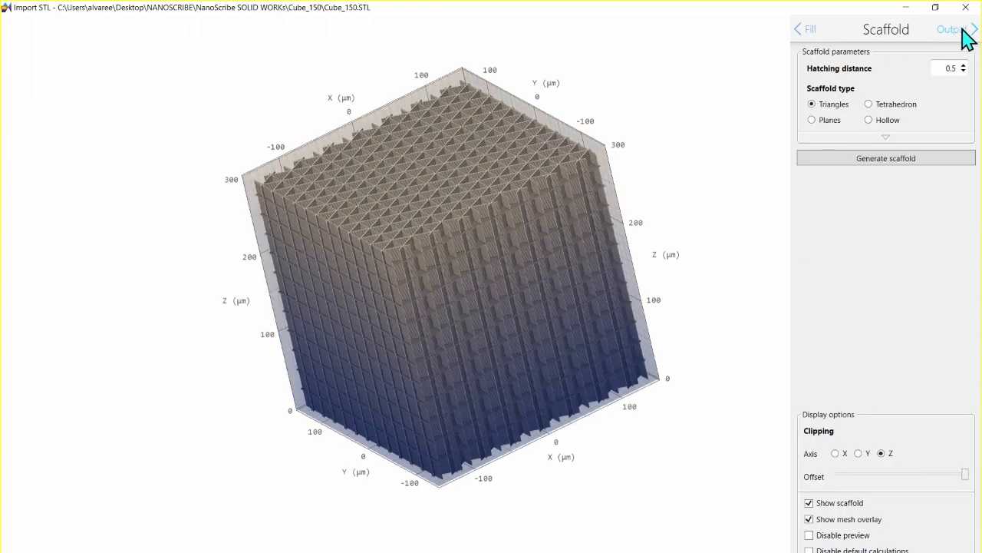
{"action": "left_click", "coordinate": [966, 32]}
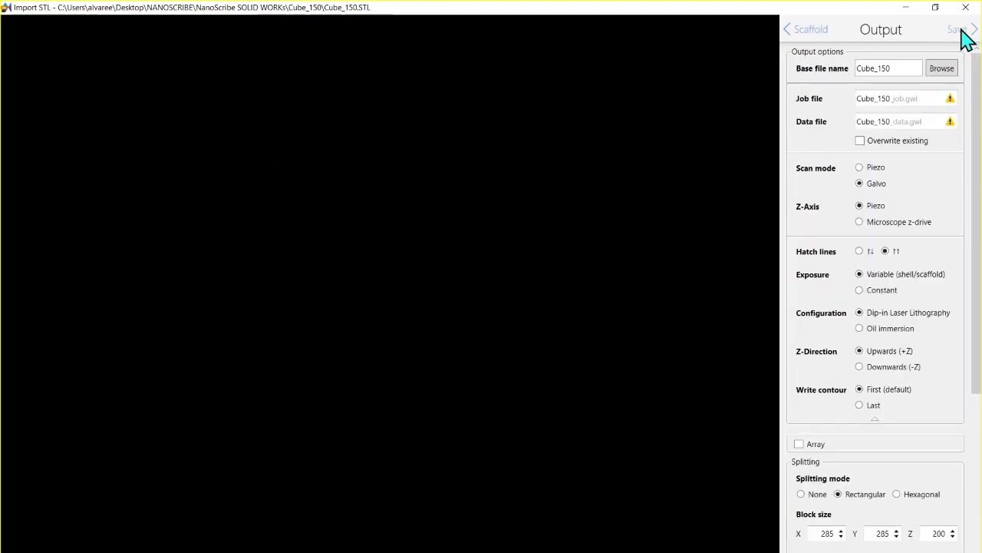
{"action": "left_click", "coordinate": [811, 31]}
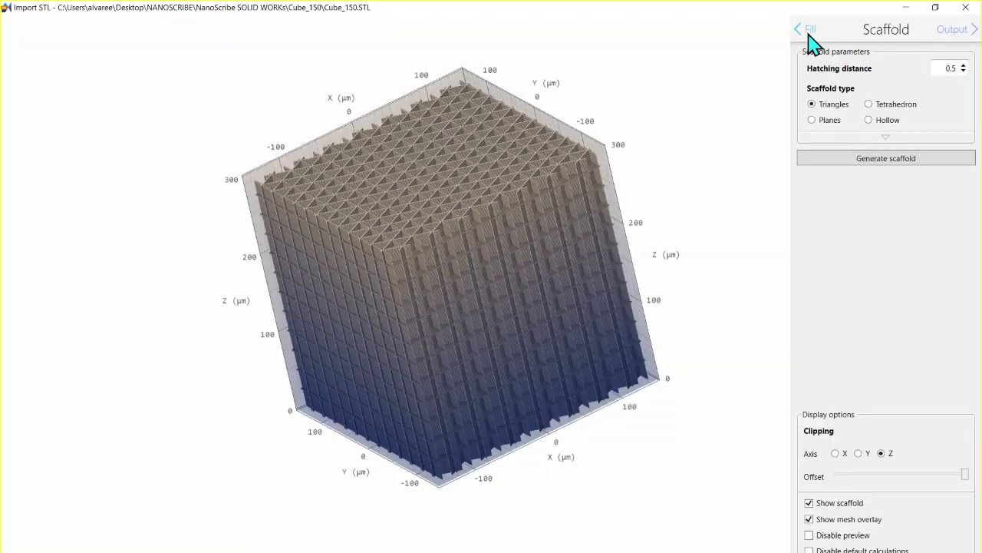
{"action": "left_click", "coordinate": [960, 31]}
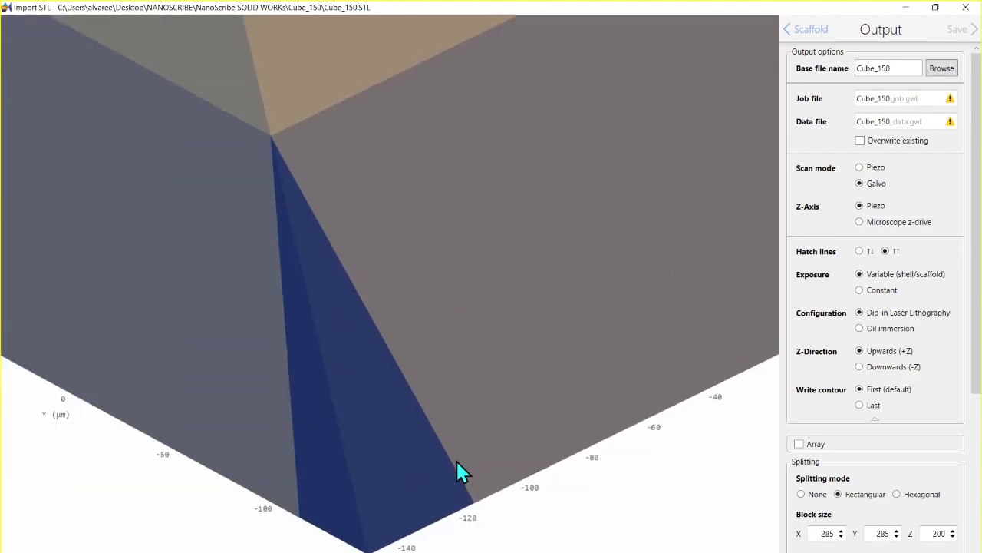
Step: Allow overwriting of the existing job and data files and set the splitting mode to None
{"action": "scroll", "coordinate": [456, 460], "scroll_direction": "down", "scroll_amount": 5}
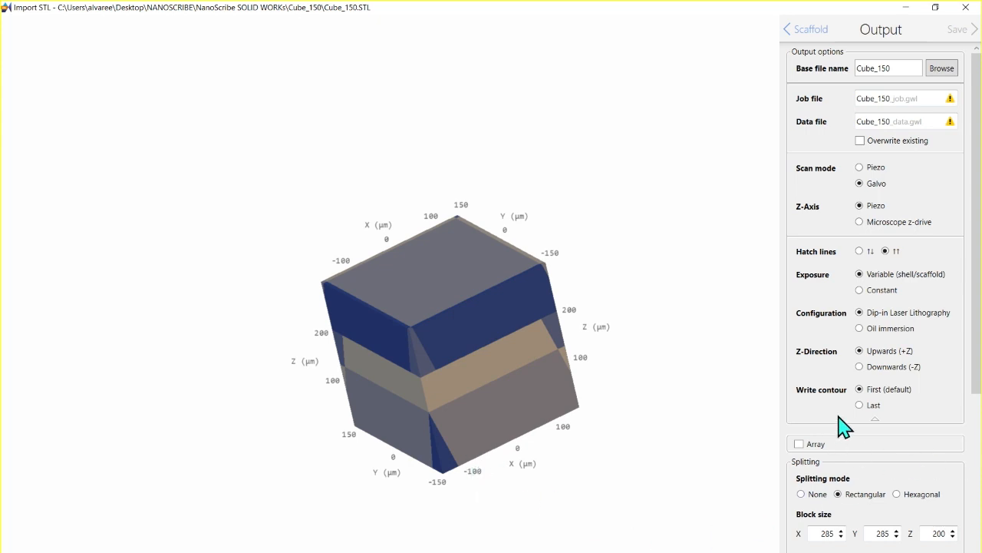
{"action": "scroll", "coordinate": [842, 426], "scroll_direction": "down", "scroll_amount": 1}
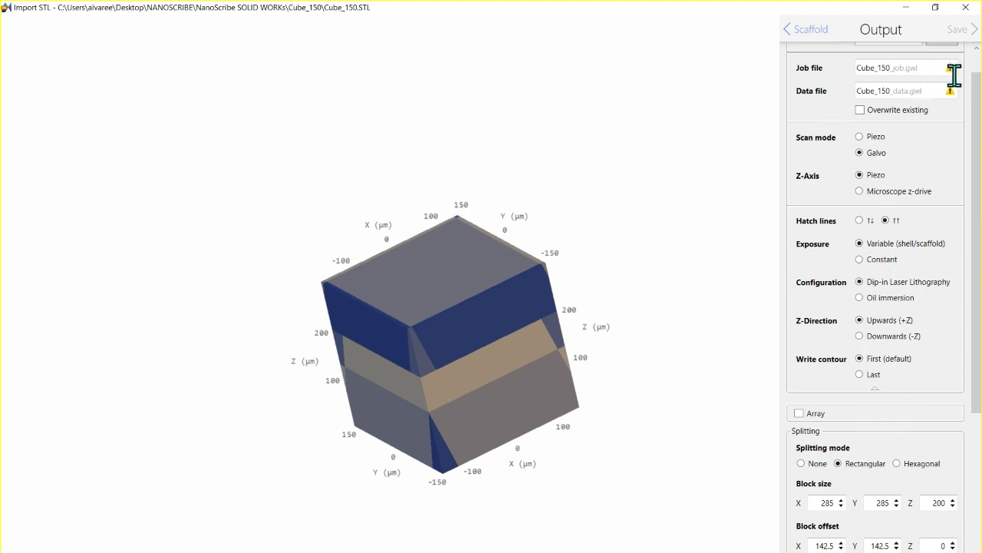
{"action": "scroll", "coordinate": [852, 219], "scroll_direction": "up", "scroll_amount": 1}
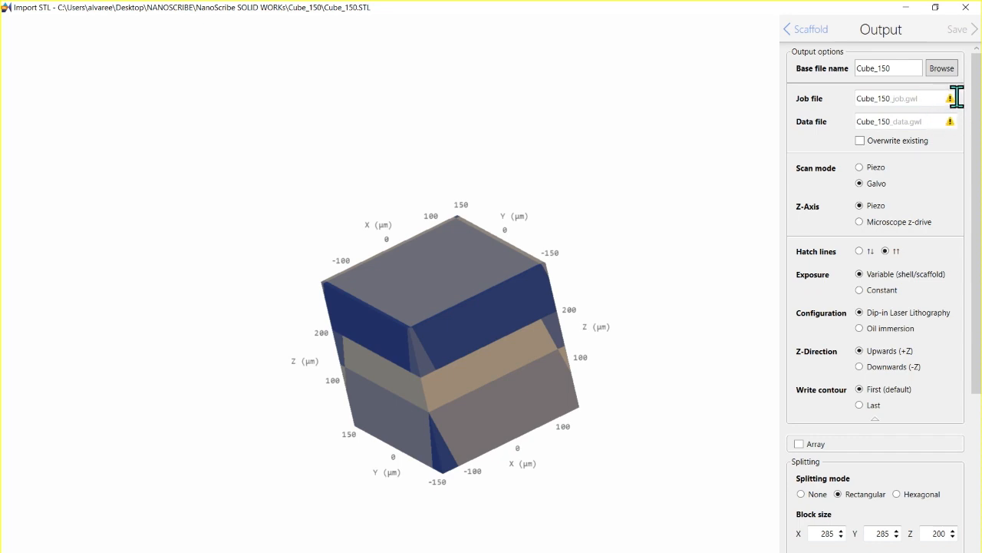
{"action": "left_click", "coordinate": [861, 142]}
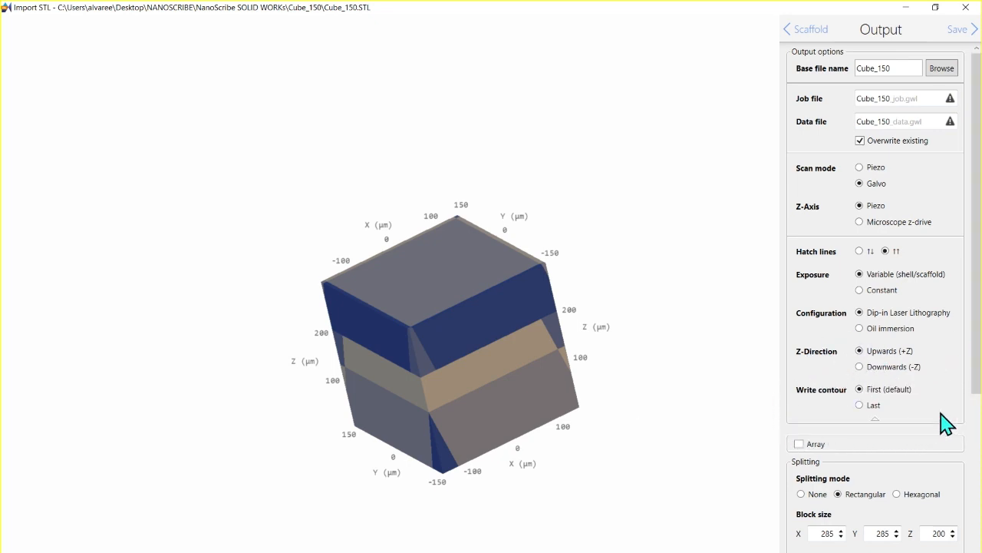
{"action": "scroll", "coordinate": [939, 441], "scroll_direction": "down", "scroll_amount": 2}
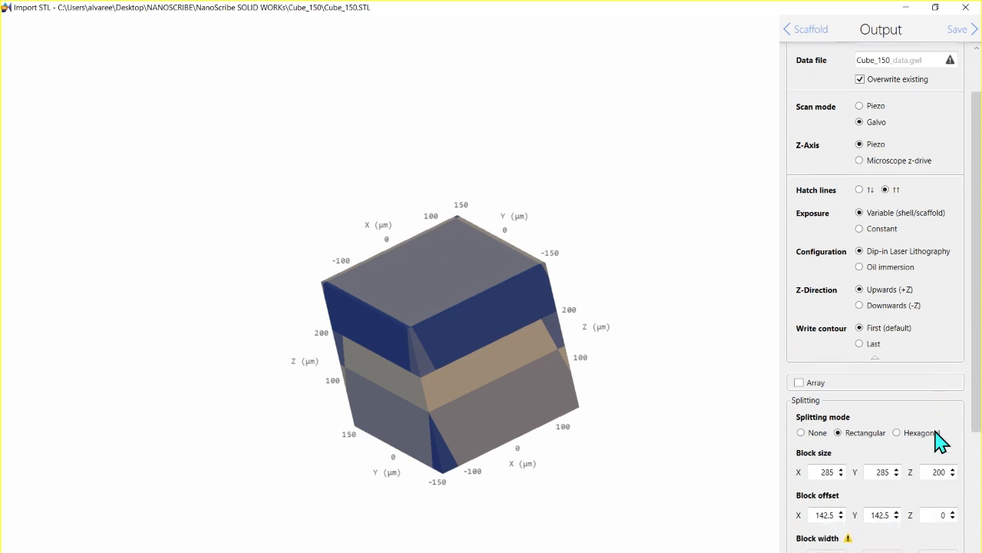
{"action": "left_click", "coordinate": [801, 433]}
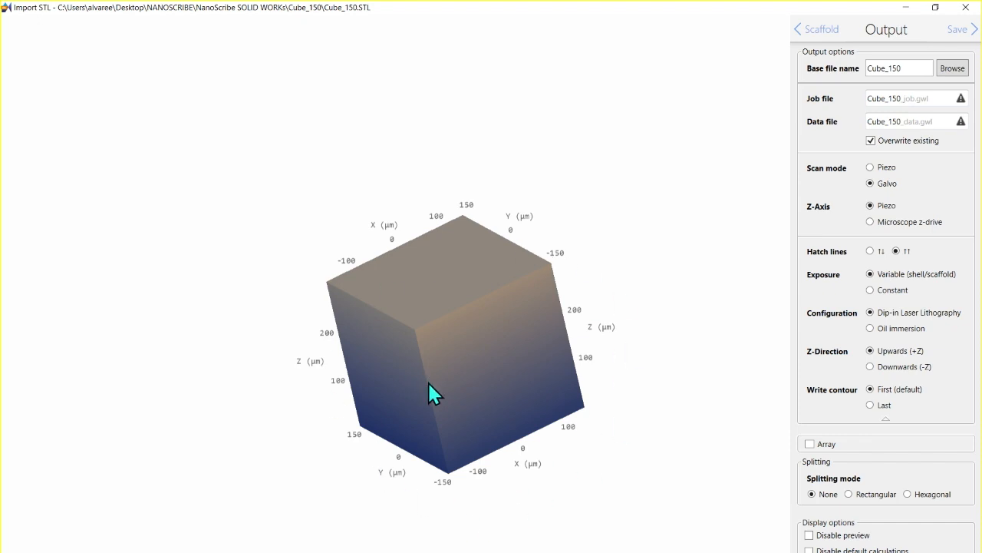
Step: Enable the array option and set its count to 3 in X and 3 in Y
{"action": "left_click", "coordinate": [810, 444]}
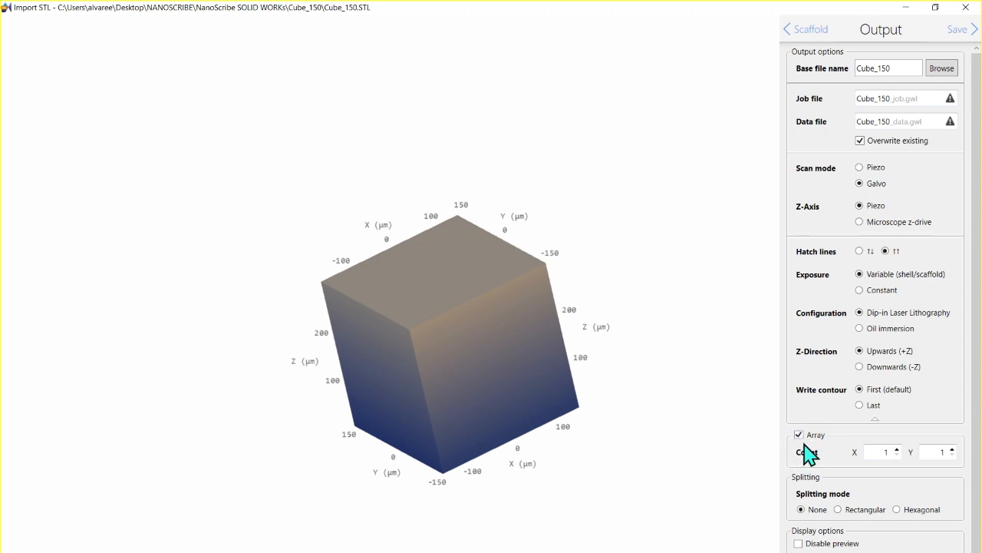
{"action": "left_click", "coordinate": [898, 450]}
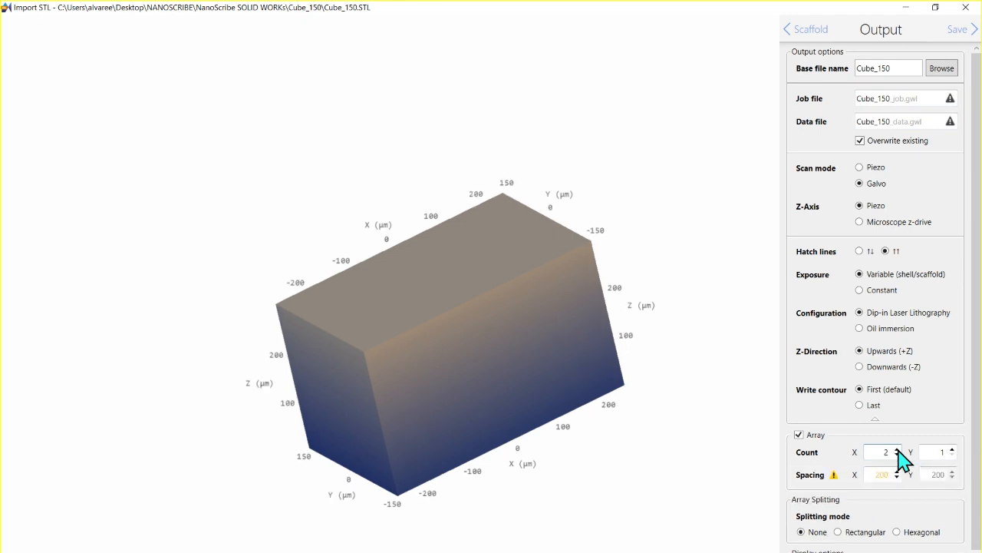
{"action": "left_click", "coordinate": [898, 449]}
{"action": "left_click", "coordinate": [953, 450]}
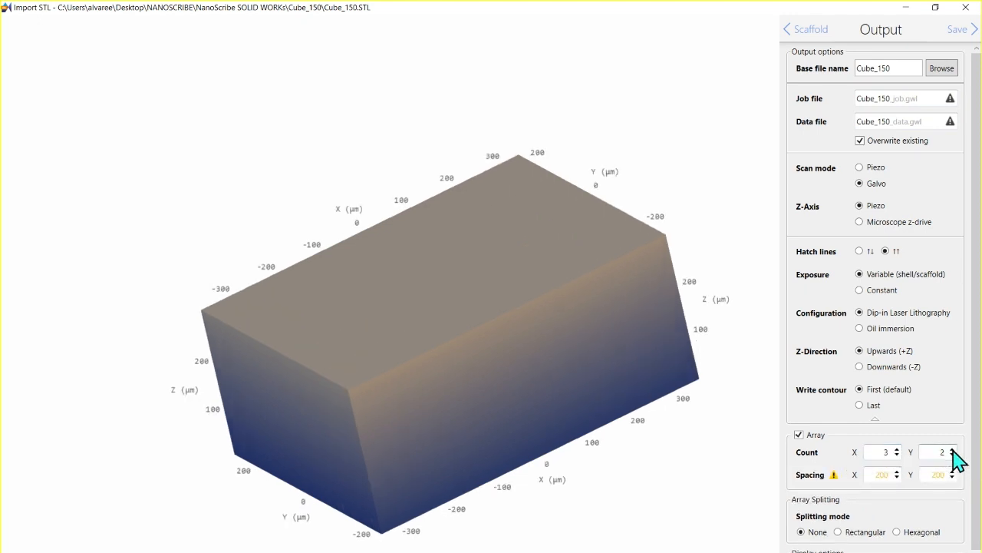
{"action": "left_click", "coordinate": [953, 450]}
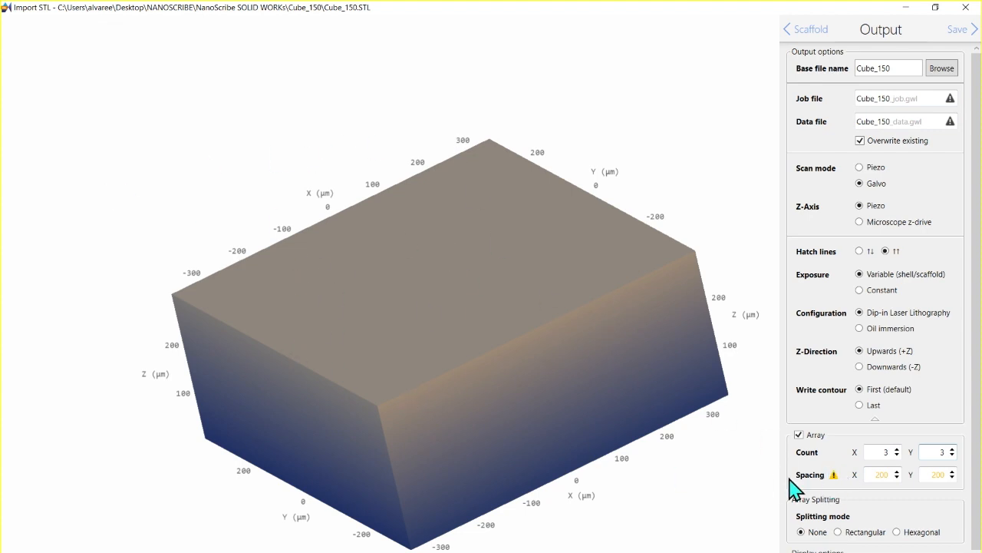
Step: Set the array spacing to 500 in X and Y, inspect the separated cubes, and turn the array off
{"action": "double_click", "coordinate": [875, 474]}
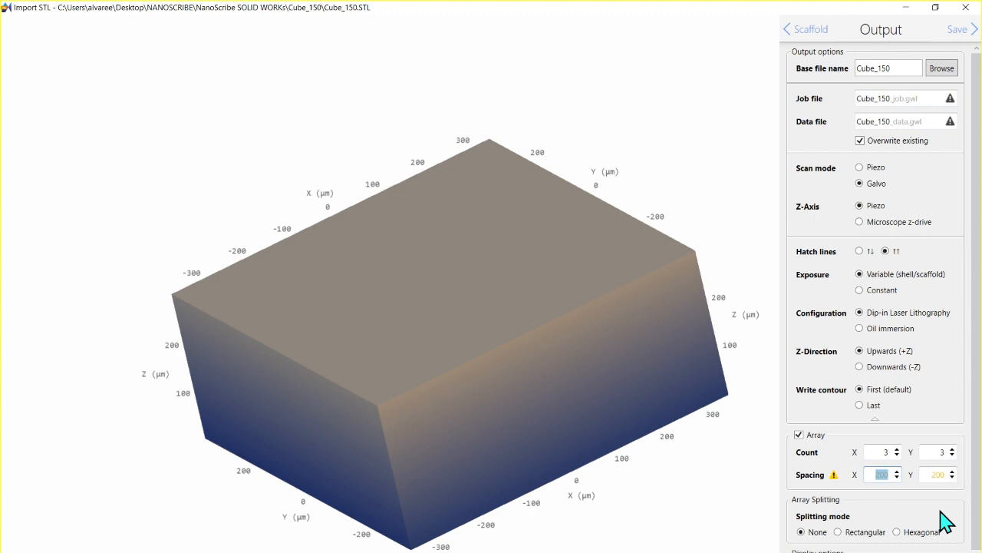
{"action": "type", "text": "500"}
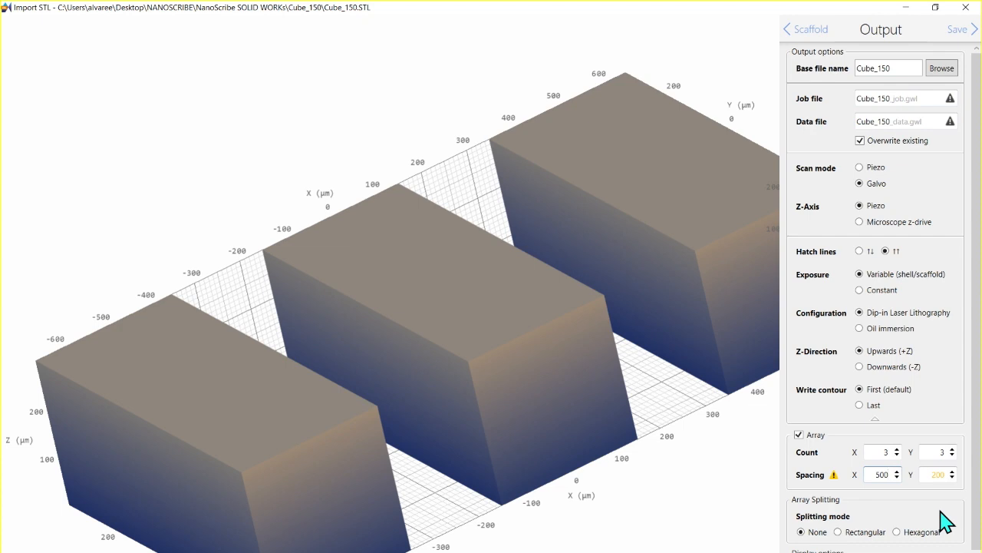
{"action": "double_click", "coordinate": [934, 474]}
{"action": "type", "text": "500"}
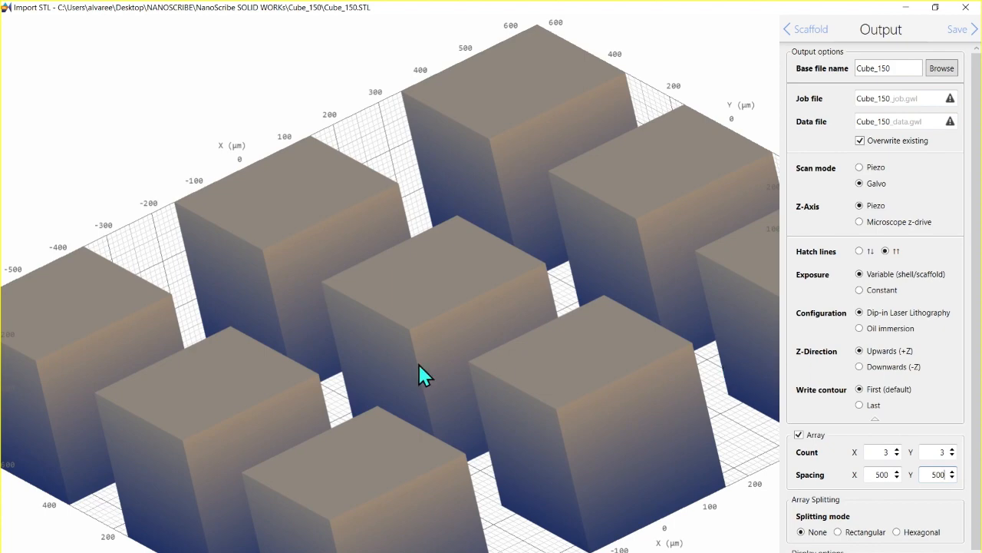
{"action": "scroll", "coordinate": [424, 340], "scroll_direction": "up", "scroll_amount": 2}
{"action": "scroll", "coordinate": [424, 340], "scroll_direction": "down", "scroll_amount": 4}
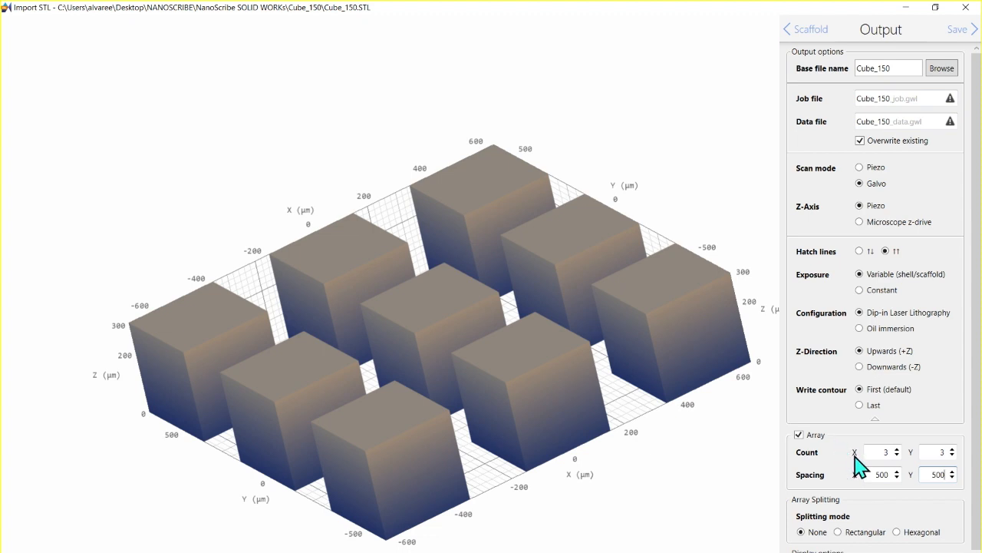
{"action": "left_click", "coordinate": [799, 434]}
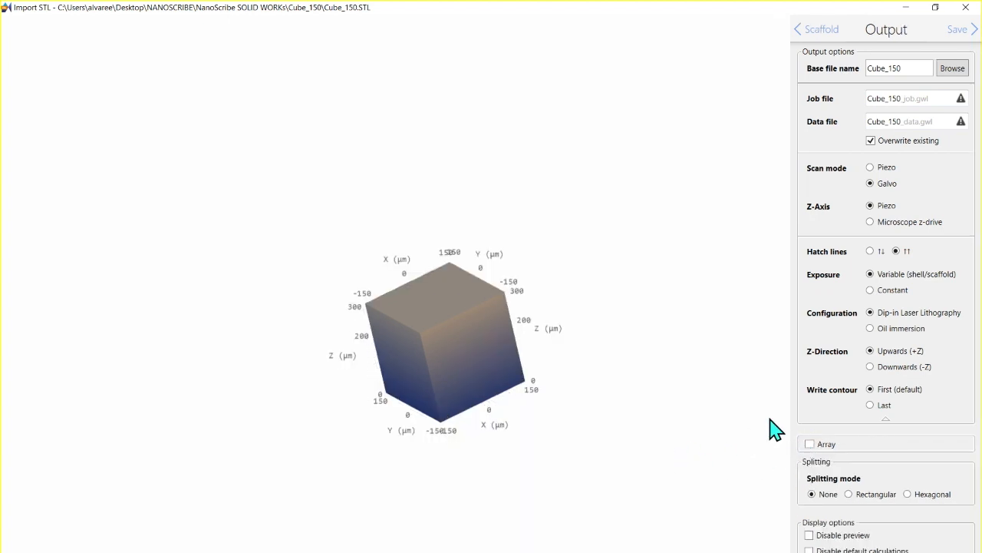
Step: Return to the model settings and scale the cube uniformly to 900 µm
{"action": "left_click", "coordinate": [806, 29]}
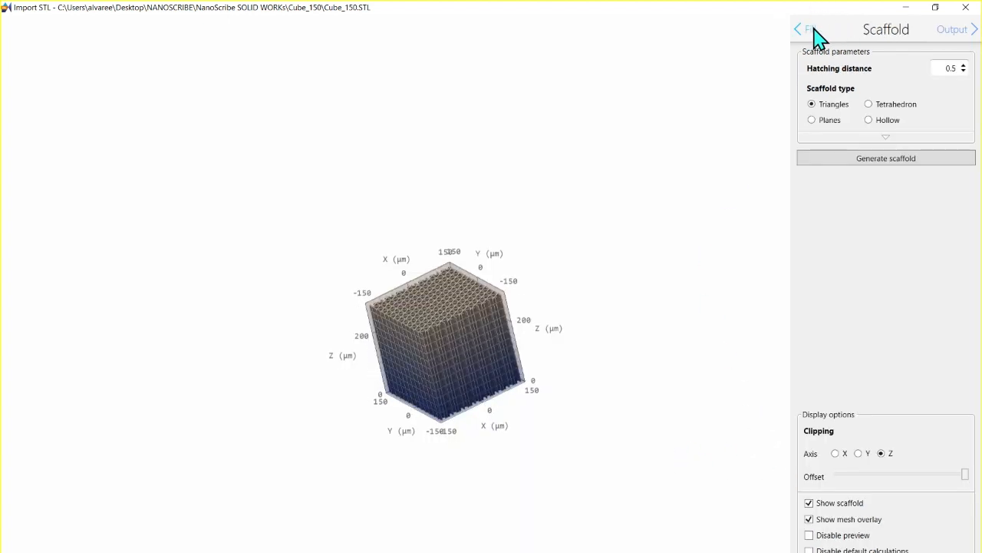
{"action": "left_click", "coordinate": [807, 30]}
{"action": "left_click", "coordinate": [807, 31]}
{"action": "left_click", "coordinate": [809, 31]}
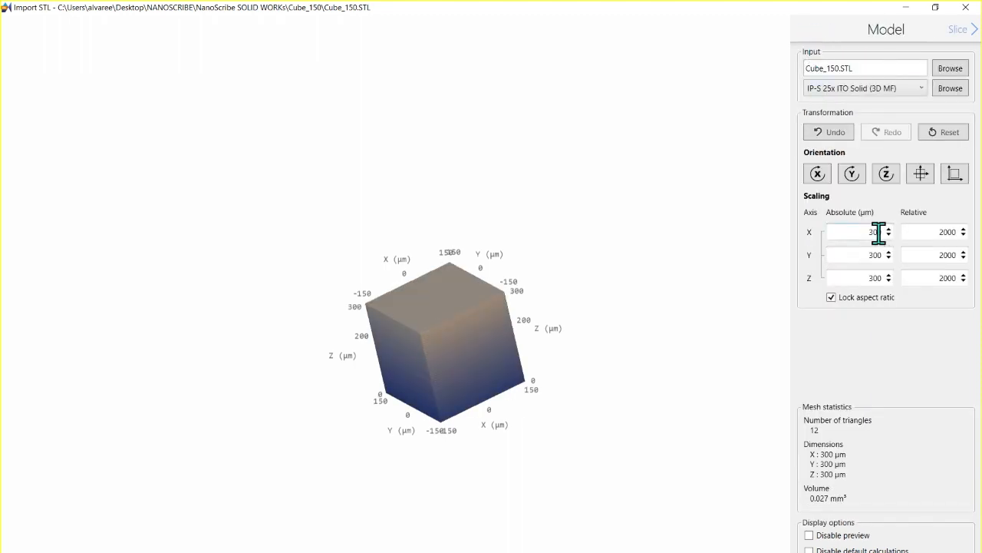
{"action": "left_click_drag", "start_coordinate": [856, 231], "coordinate": [881, 234]}
{"action": "type", "text": "900"}
{"action": "key", "text": "Return"}
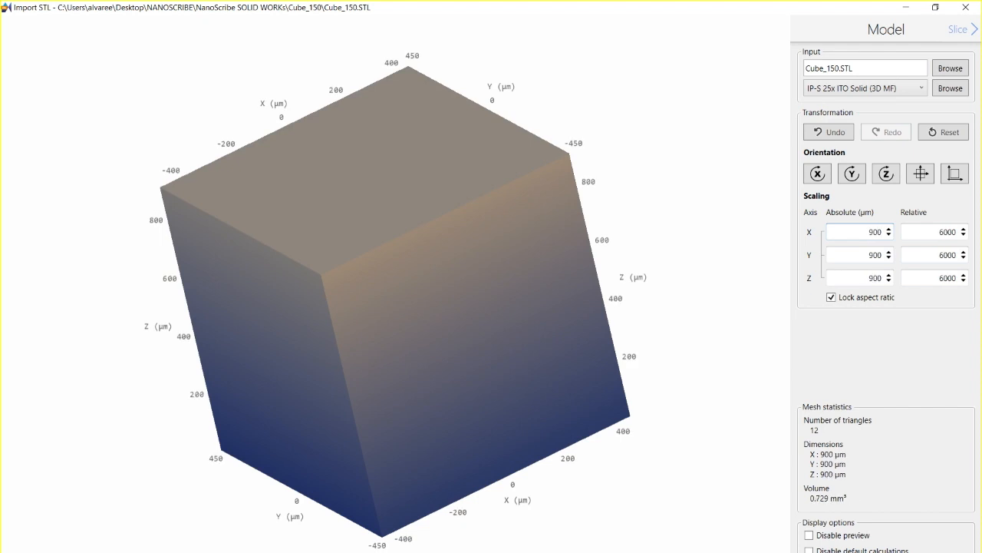
Step: Unlock the aspect ratio and set the model's absolute size to 500 µm in Y and 350 µm in Z
{"action": "left_click", "coordinate": [831, 297]}
{"action": "double_click", "coordinate": [863, 258]}
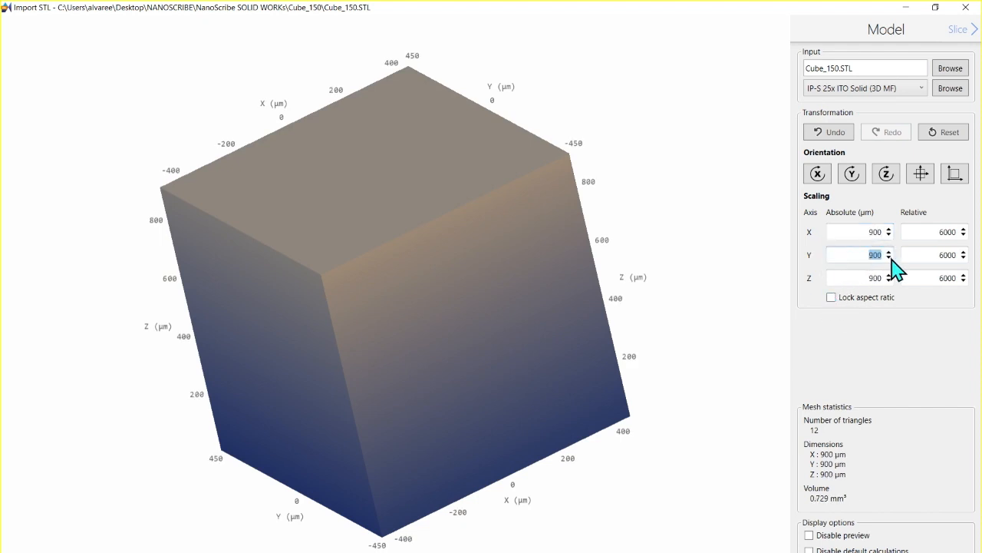
{"action": "type", "text": "500"}
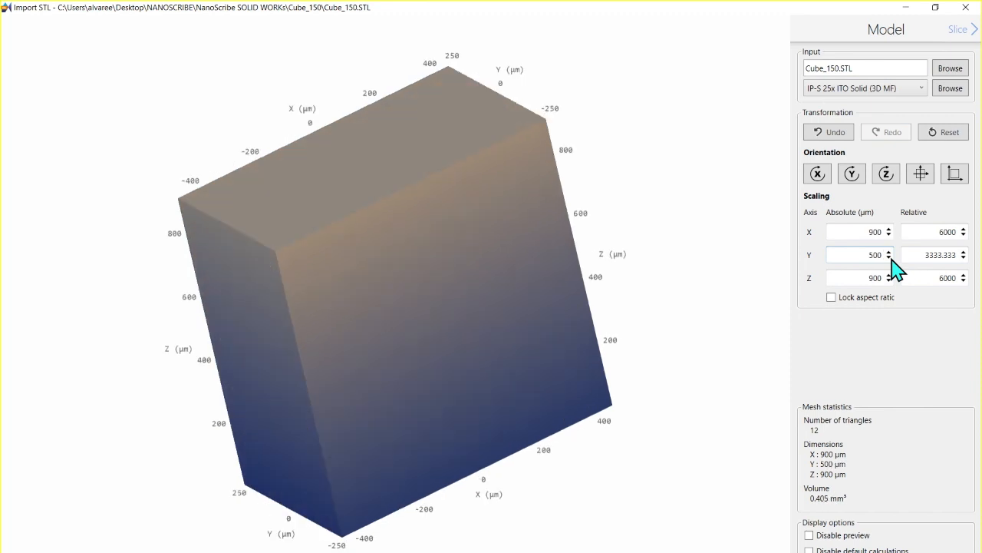
{"action": "double_click", "coordinate": [874, 278]}
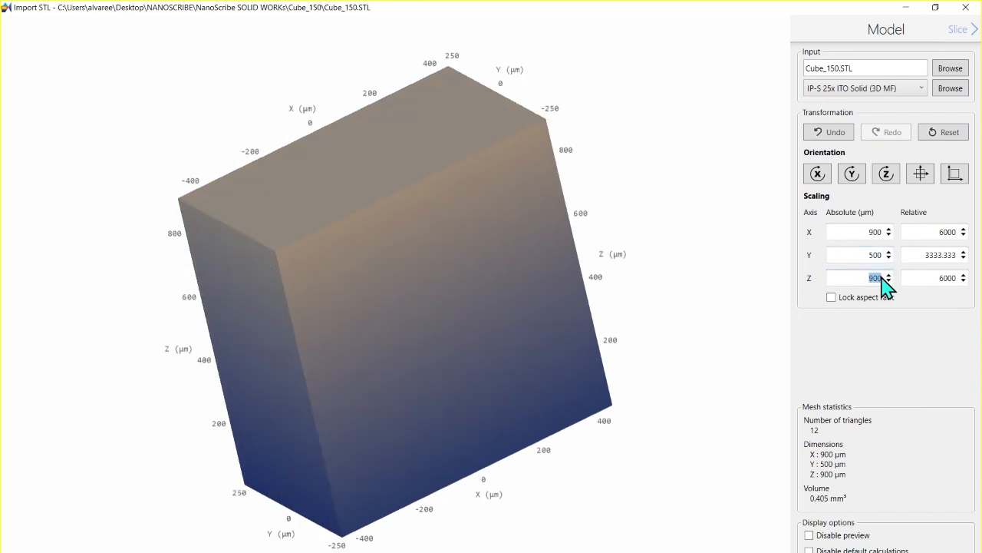
{"action": "type", "text": "3"}
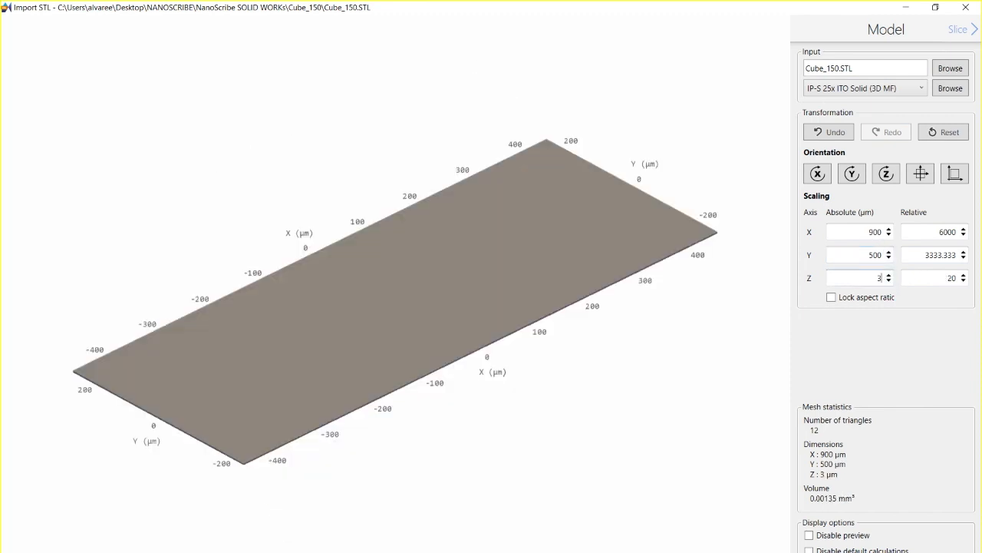
{"action": "type", "text": "50"}
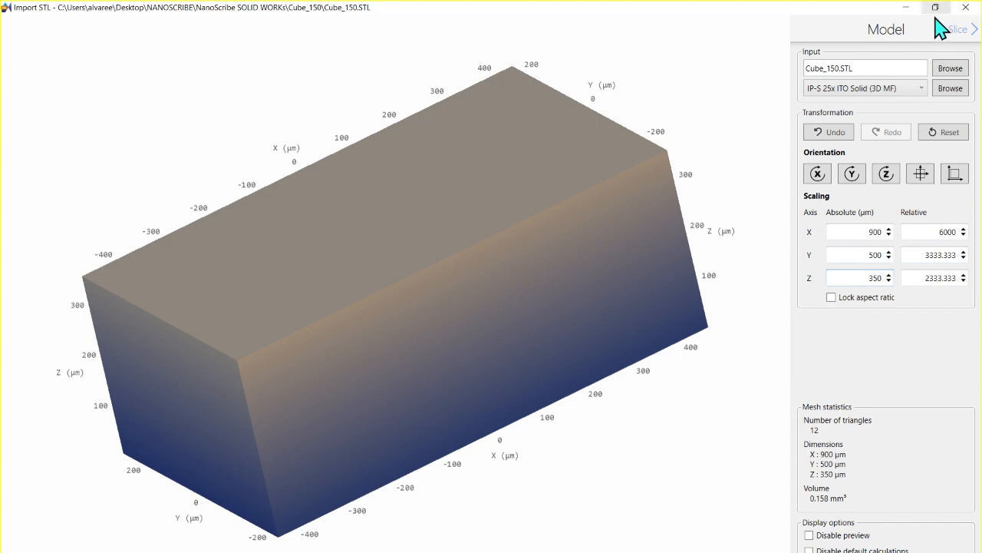
Step: Proceed through the slice, fill and scaffold stages to the output stage and allow overwriting of the existing files
{"action": "left_click", "coordinate": [959, 31]}
{"action": "left_click", "coordinate": [959, 32]}
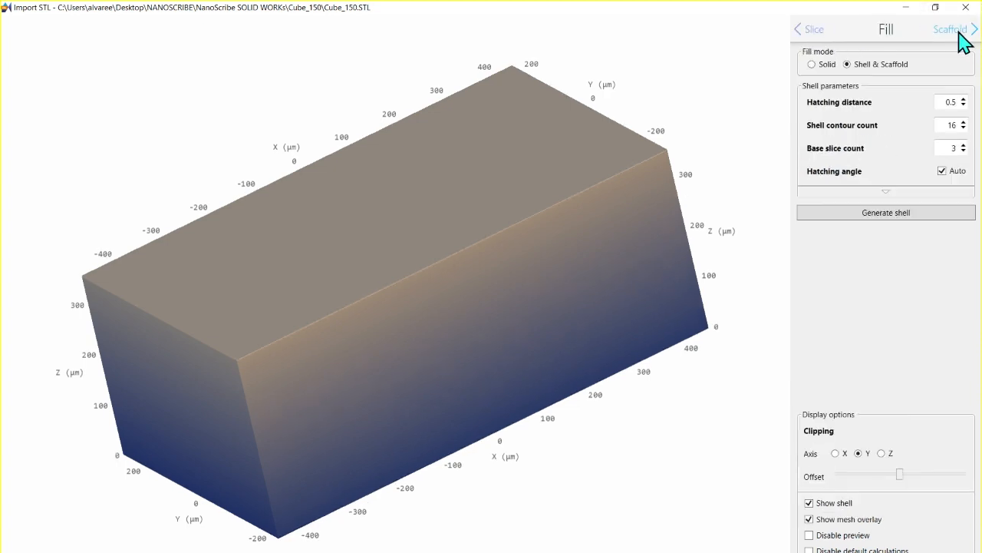
{"action": "left_click", "coordinate": [963, 32]}
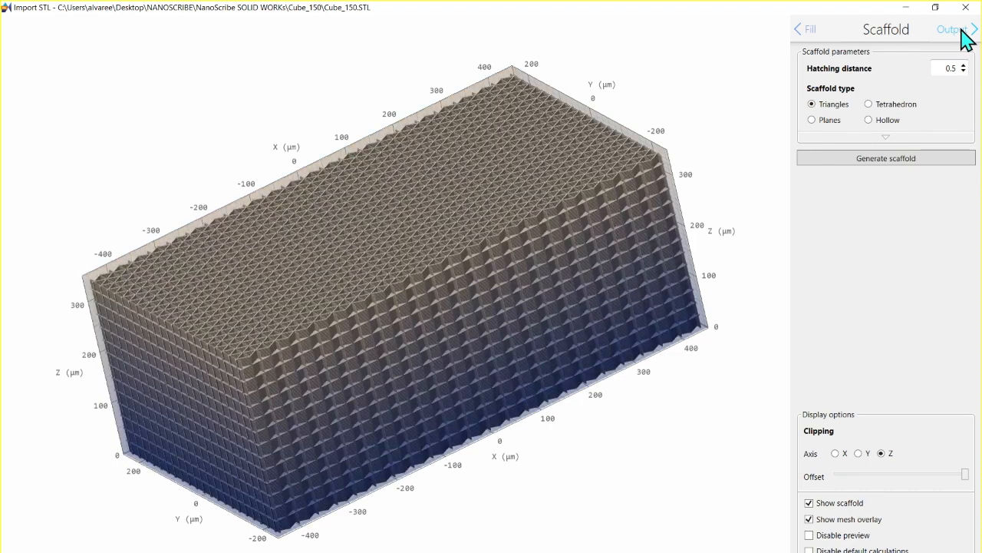
{"action": "left_click", "coordinate": [964, 31]}
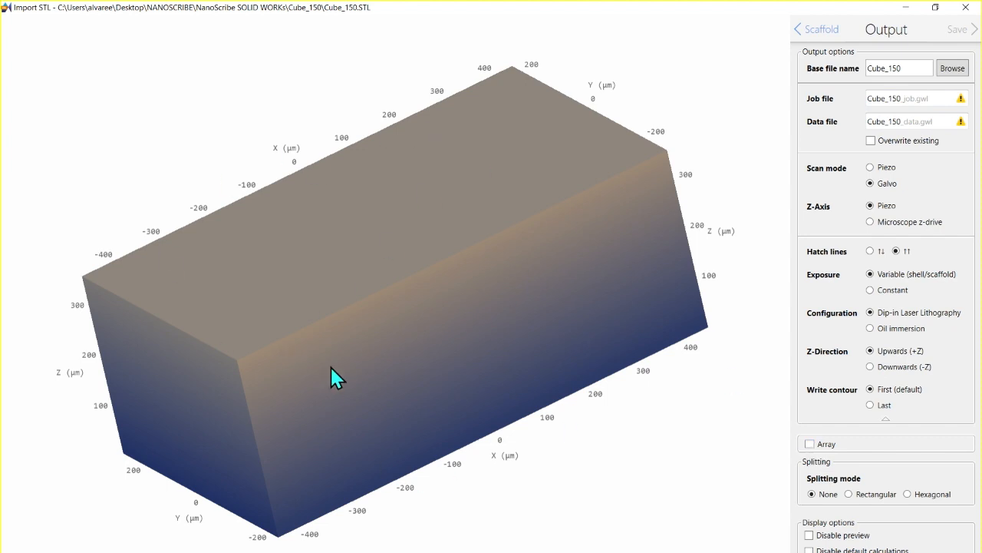
{"action": "left_click", "coordinate": [871, 140]}
Step: Compare Rectangular and Hexagonal splitting modes, keep Rectangular, and inspect the resulting blocks up close
{"action": "left_click", "coordinate": [850, 494]}
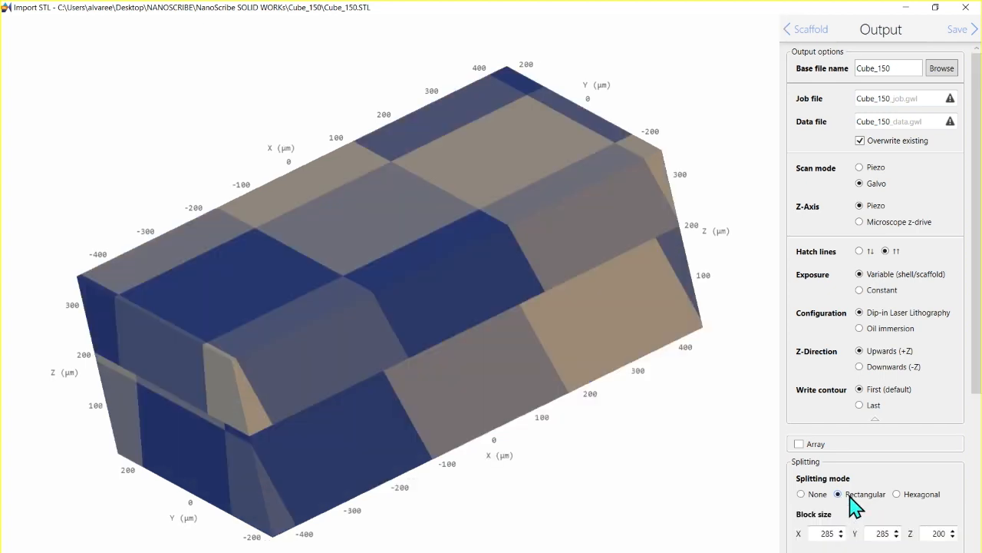
{"action": "left_click", "coordinate": [897, 494]}
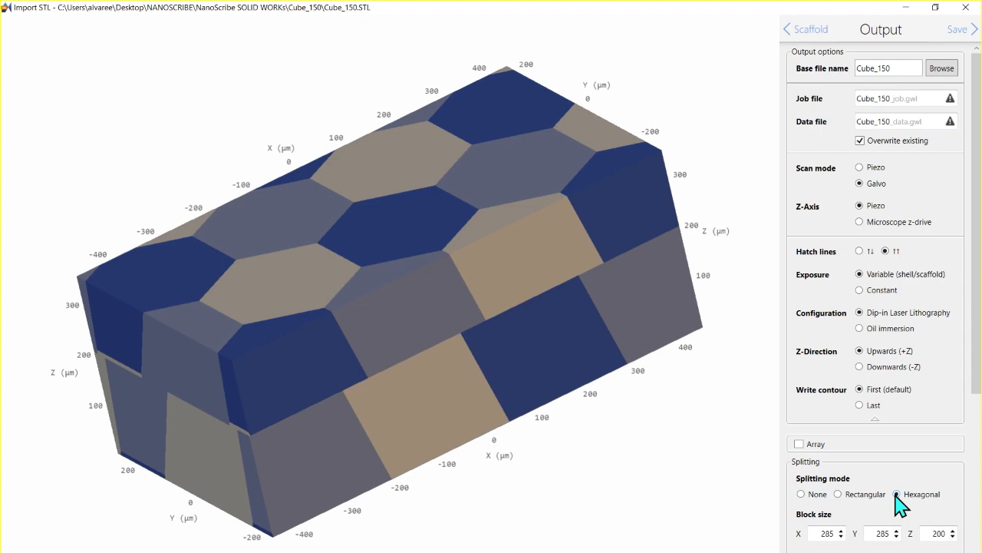
{"action": "left_click", "coordinate": [839, 494]}
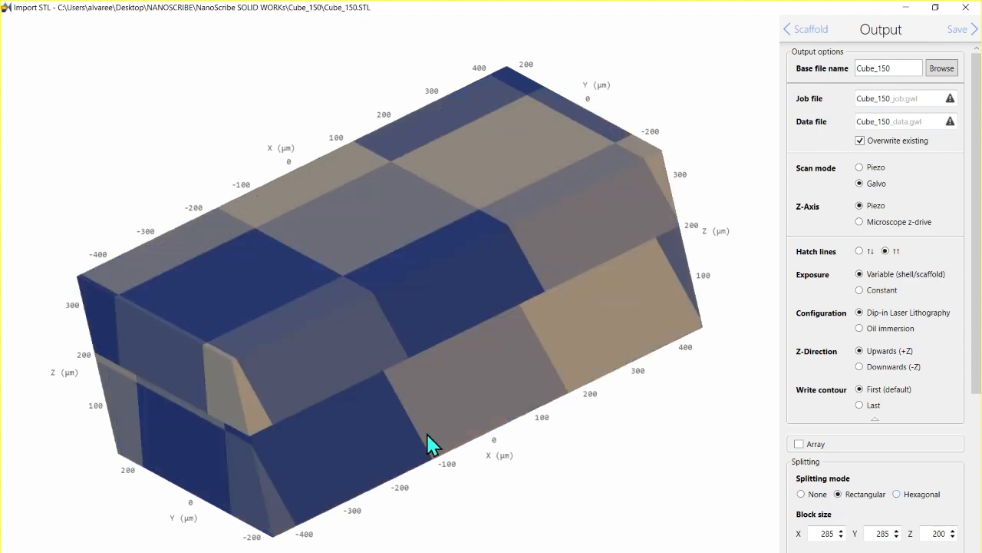
{"action": "scroll", "coordinate": [458, 456], "scroll_direction": "up", "scroll_amount": 3}
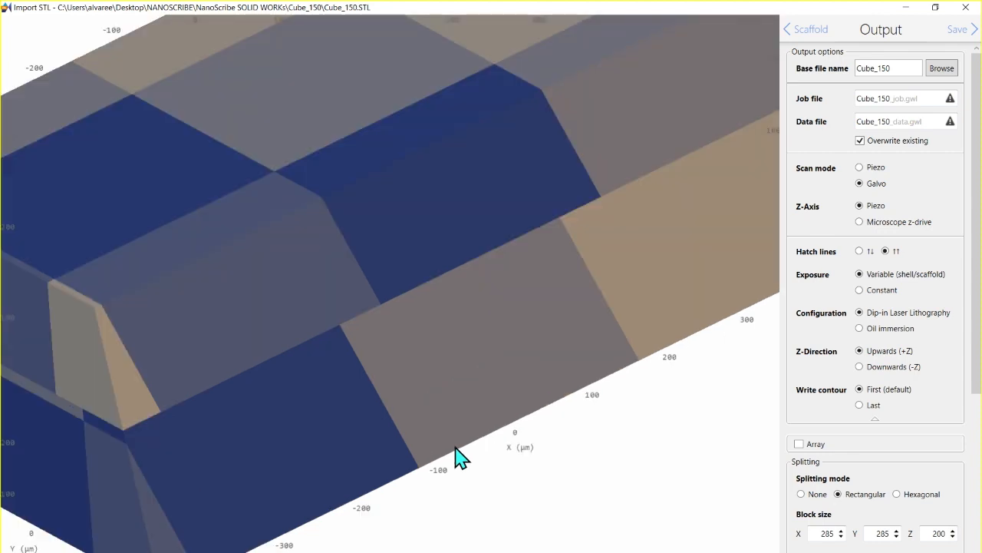
{"action": "scroll", "coordinate": [458, 457], "scroll_direction": "down", "scroll_amount": 5}
{"action": "scroll", "coordinate": [456, 448], "scroll_direction": "up", "scroll_amount": 3}
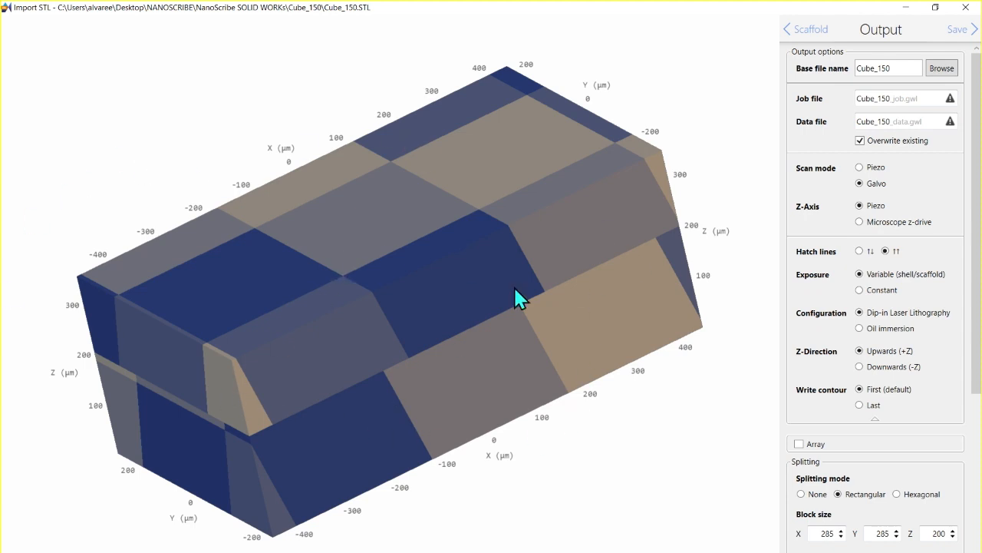
Step: Review the block size, offset, width and shear angle settings, and switch to the Block Splitting and Stitching article in Firefox
{"action": "scroll", "coordinate": [977, 314], "scroll_direction": "down", "scroll_amount": 1}
{"action": "scroll", "coordinate": [979, 418], "scroll_direction": "down", "scroll_amount": 3}
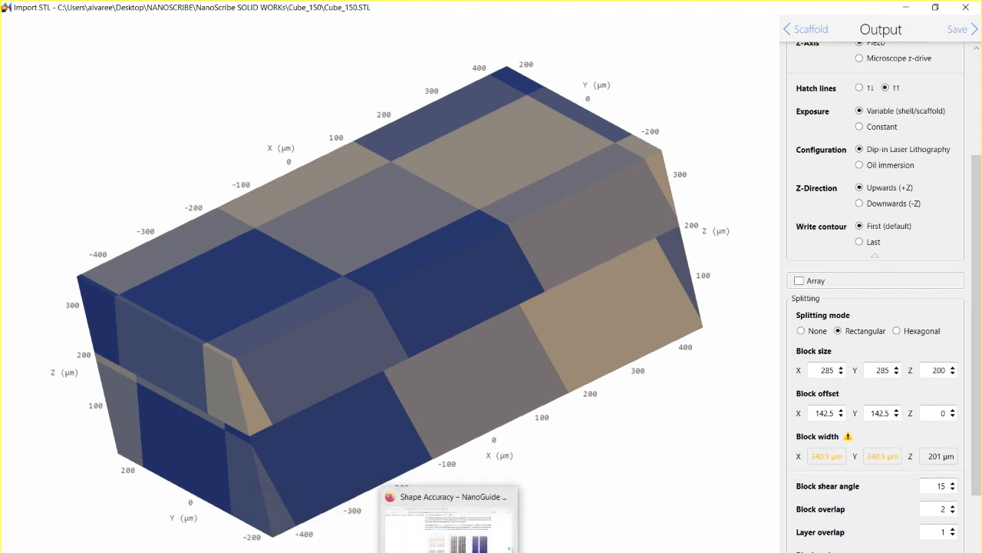
{"action": "left_click", "coordinate": [451, 552]}
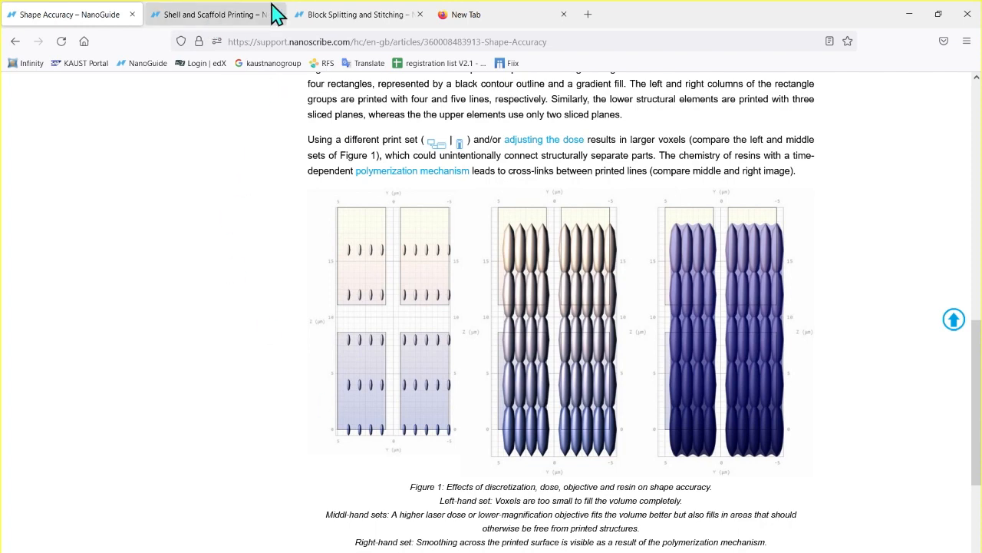
{"action": "left_click", "coordinate": [338, 20]}
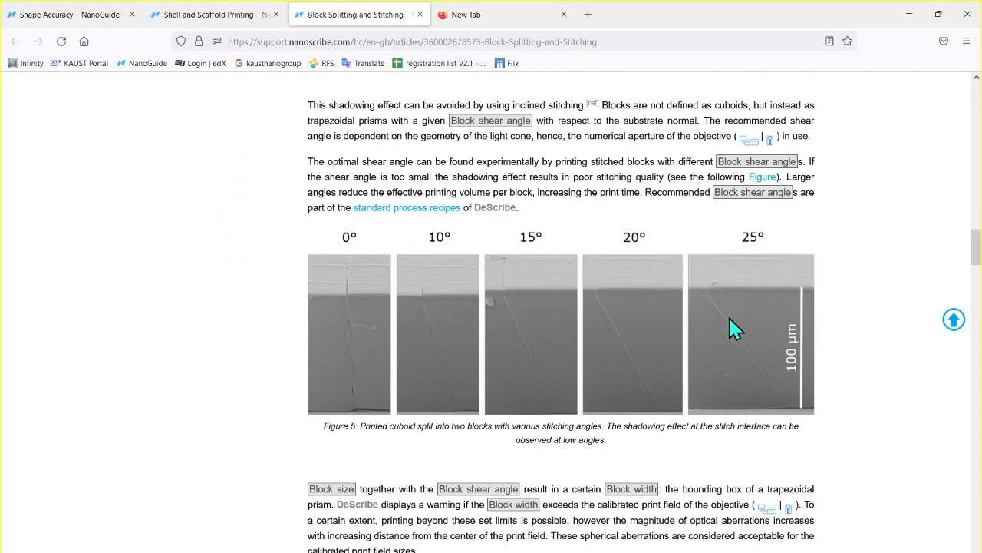
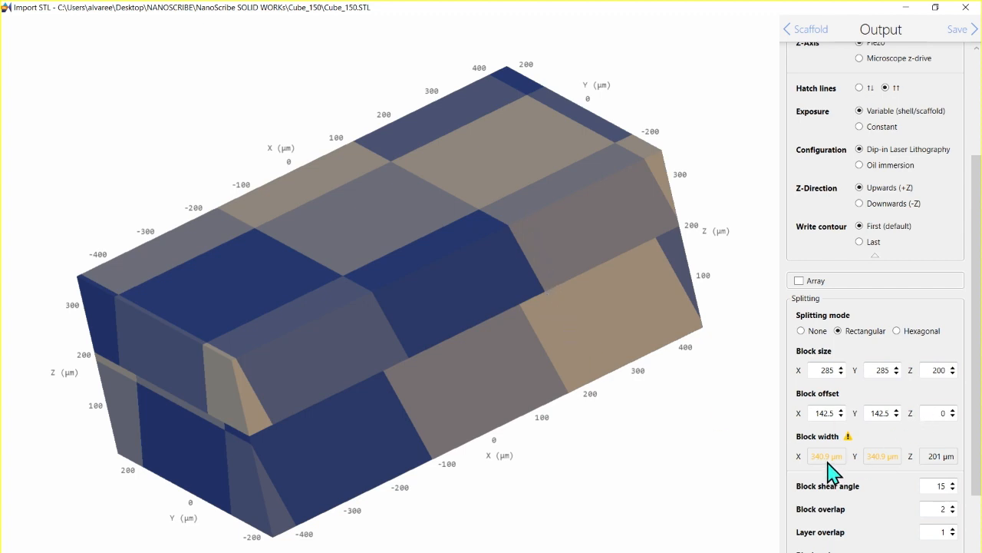
Step: Try a rectangular splitting block size of 240 µm in both X and Y
{"action": "mouse_move", "coordinate": [829, 470]}
{"action": "double_click", "coordinate": [835, 370]}
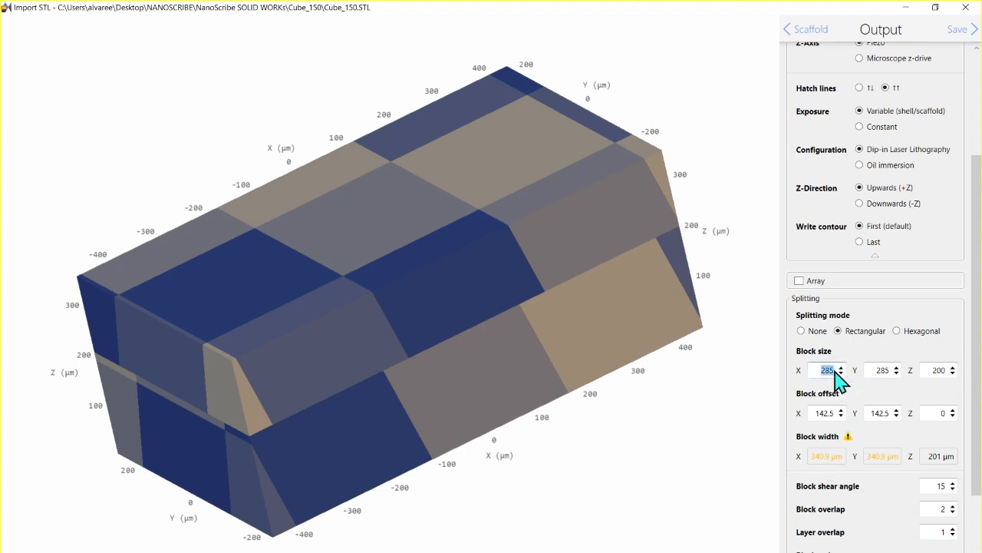
{"action": "type", "text": "260"}
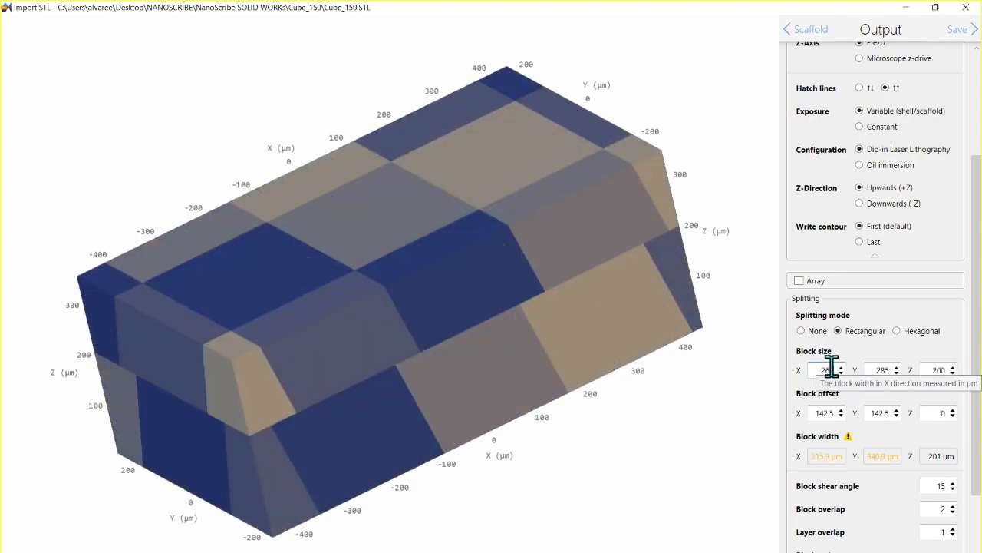
{"action": "key", "text": "BackSpace"}
{"action": "key", "text": "BackSpace"}
{"action": "type", "text": "245"}
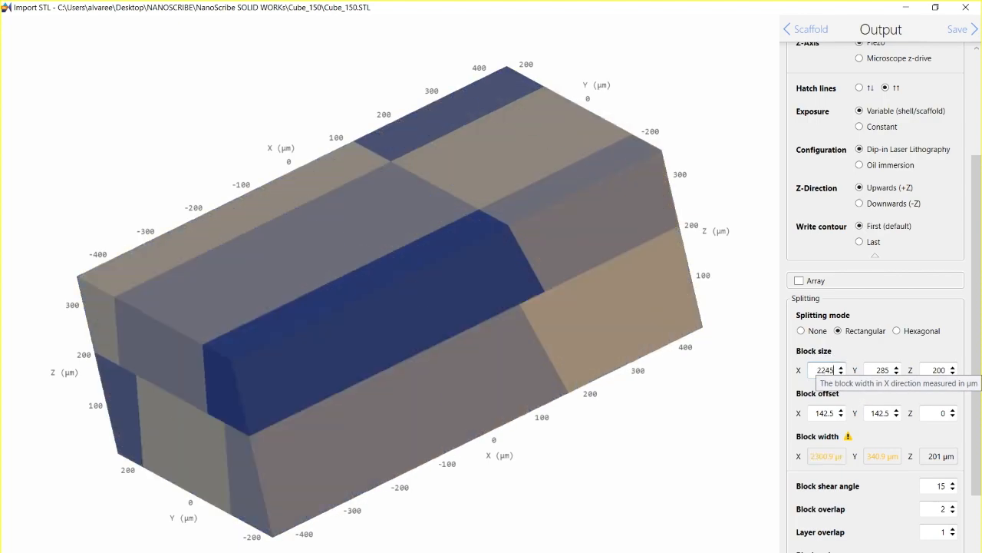
{"action": "key", "text": "BackSpace"}
{"action": "key", "text": "BackSpace"}
{"action": "key", "text": "BackSpace"}
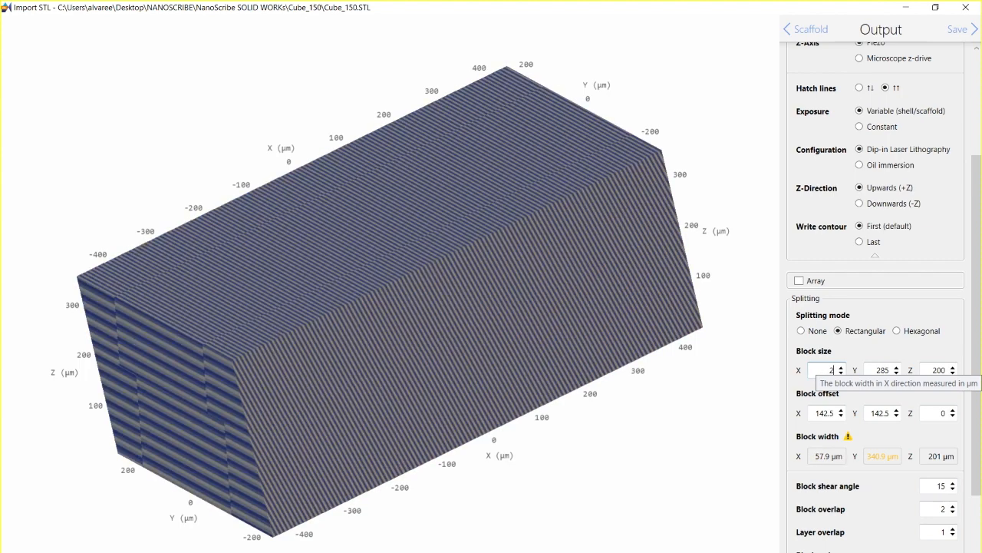
{"action": "type", "text": "45"}
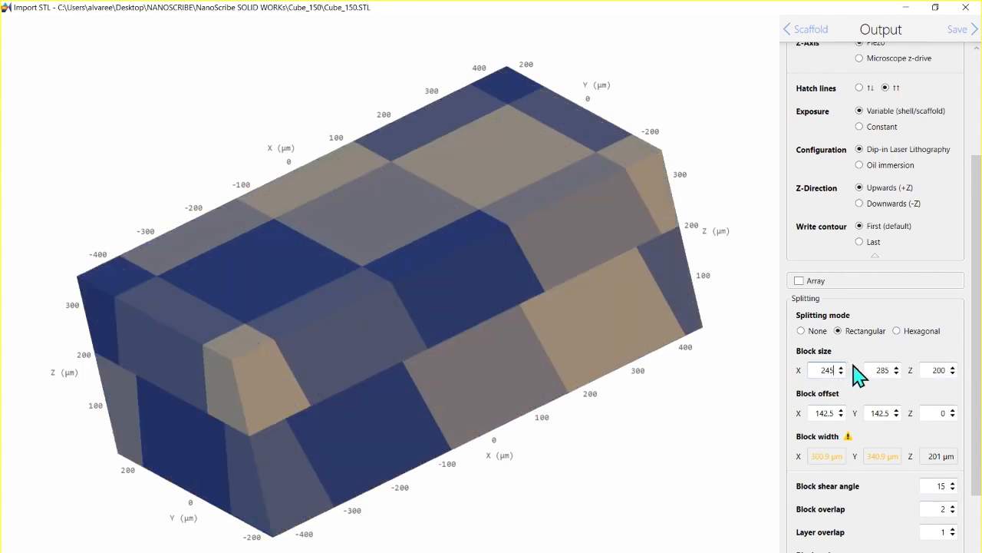
{"action": "key", "text": "BackSpace"}
{"action": "type", "text": "0"}
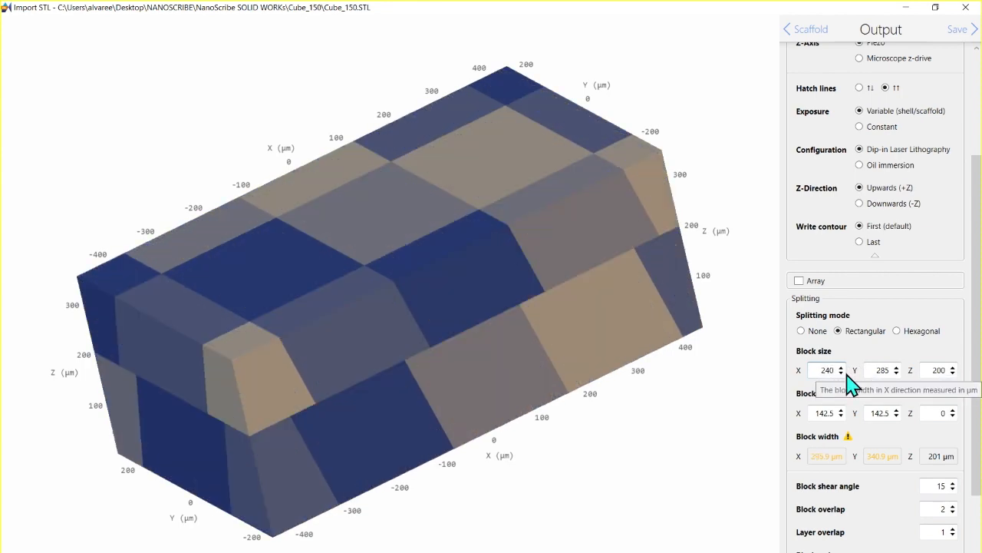
{"action": "double_click", "coordinate": [881, 370]}
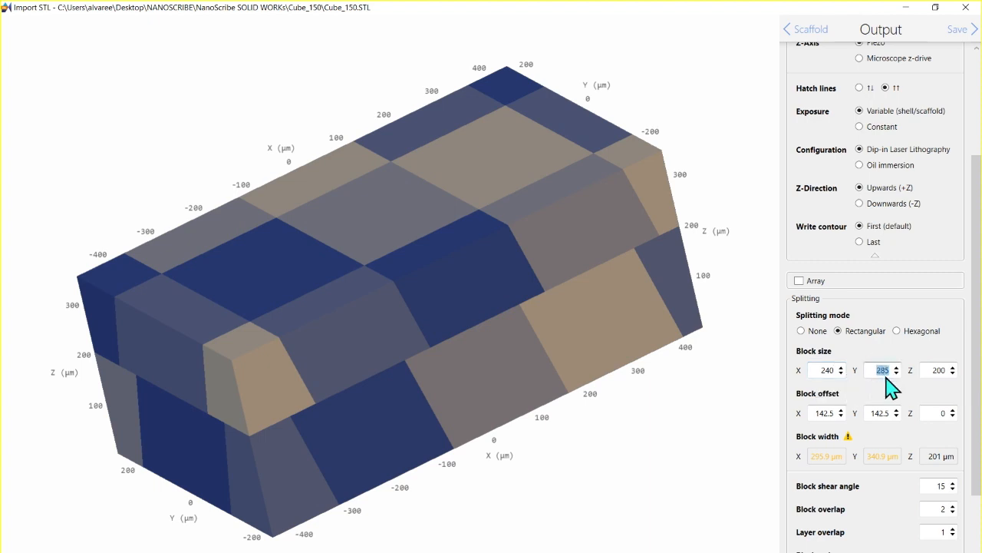
{"action": "type", "text": "240"}
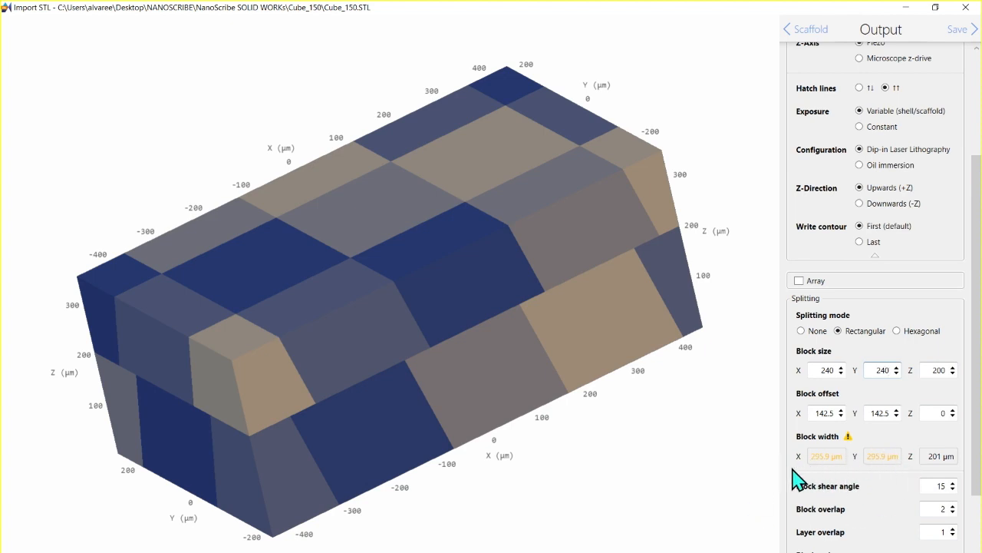
Step: Set the splitting block size to 220 µm in both X and Y
{"action": "double_click", "coordinate": [833, 370]}
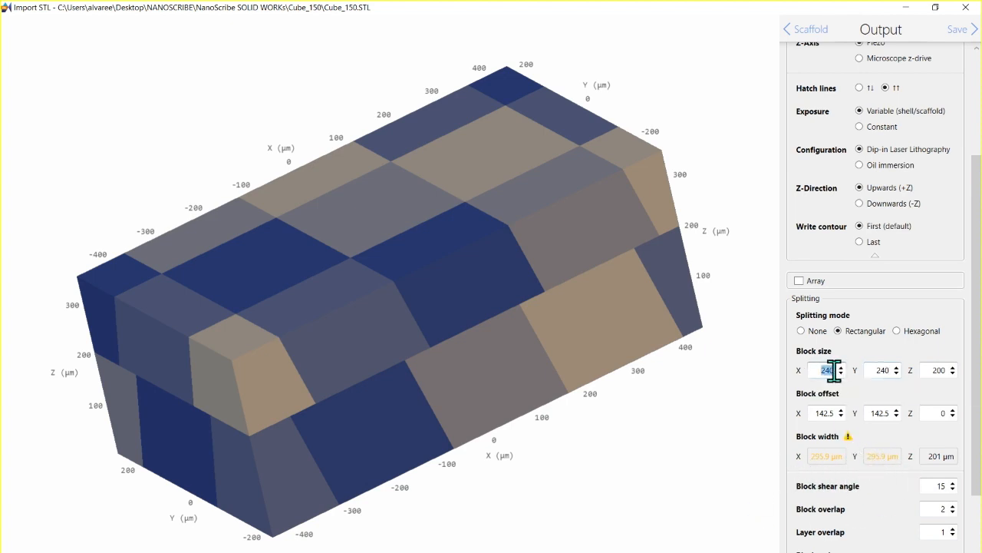
{"action": "type", "text": "220"}
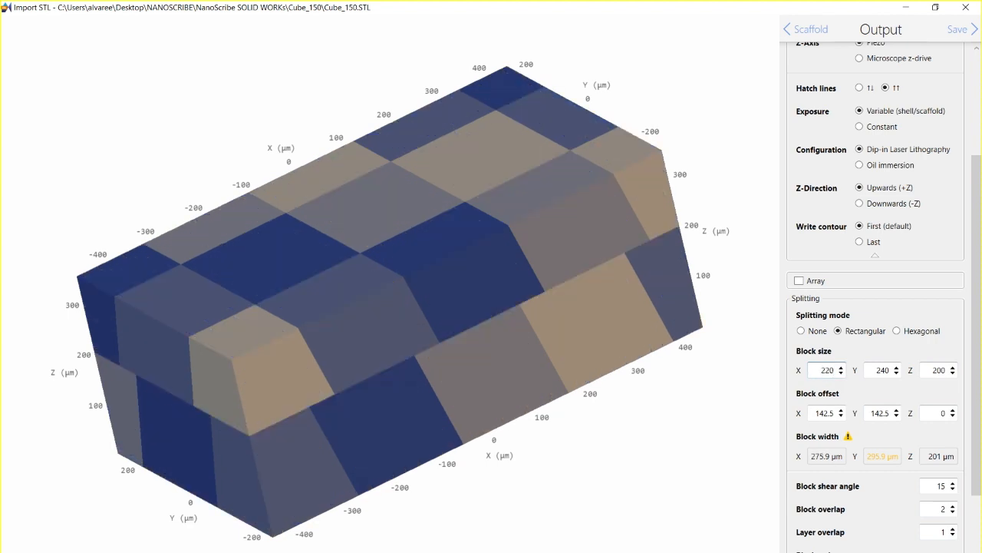
{"action": "left_click", "coordinate": [877, 370]}
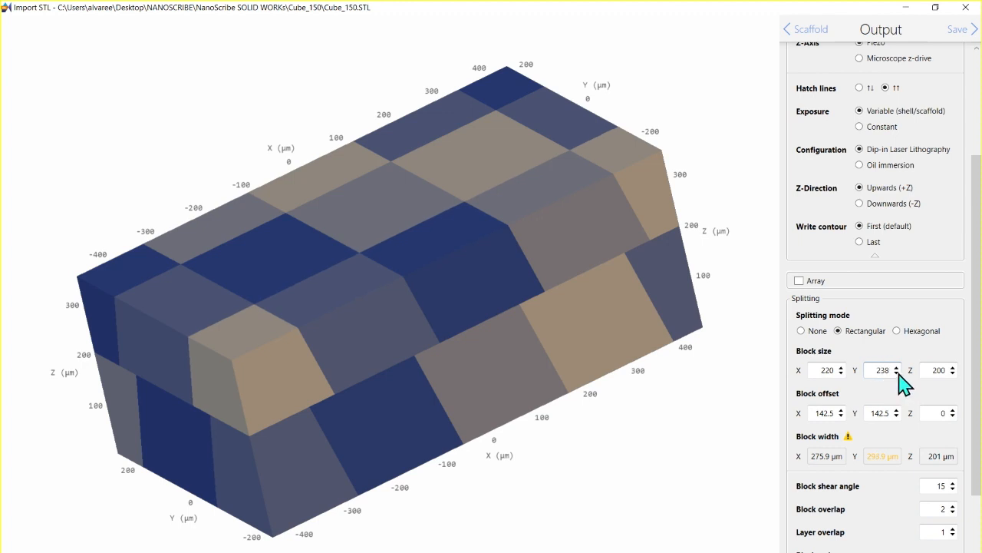
{"action": "left_click", "coordinate": [898, 373]}
{"action": "left_click", "coordinate": [897, 373]}
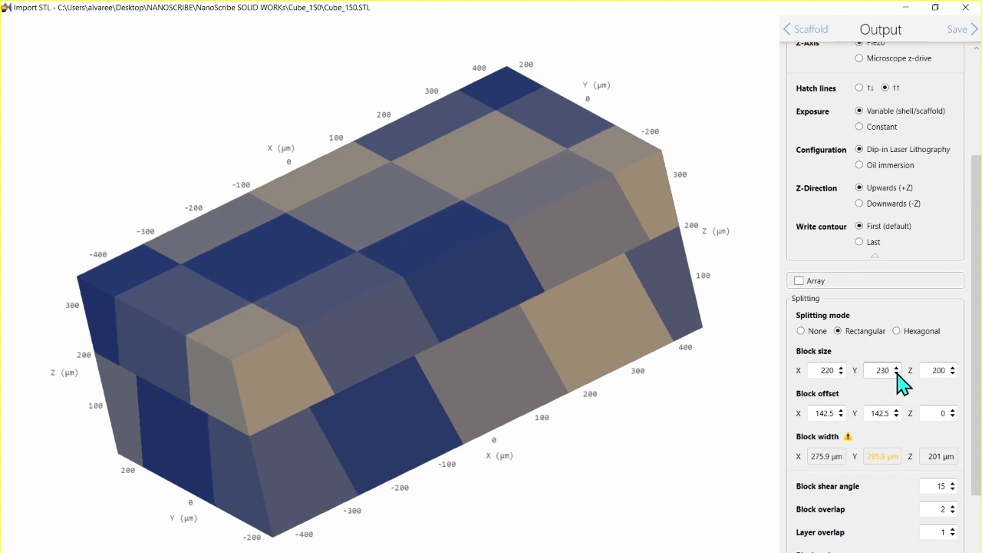
{"action": "double_click", "coordinate": [897, 368]}
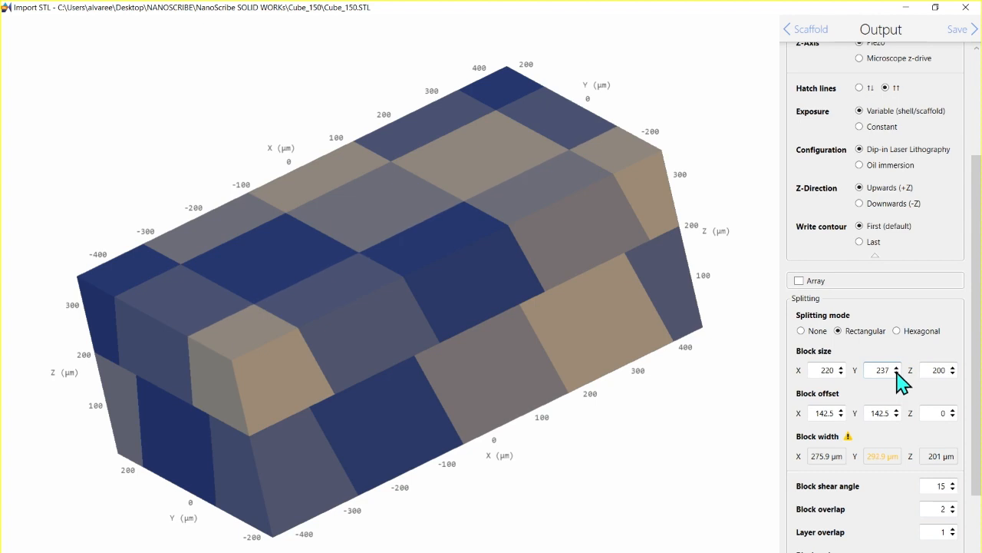
{"action": "double_click", "coordinate": [897, 373]}
{"action": "left_click", "coordinate": [896, 368]}
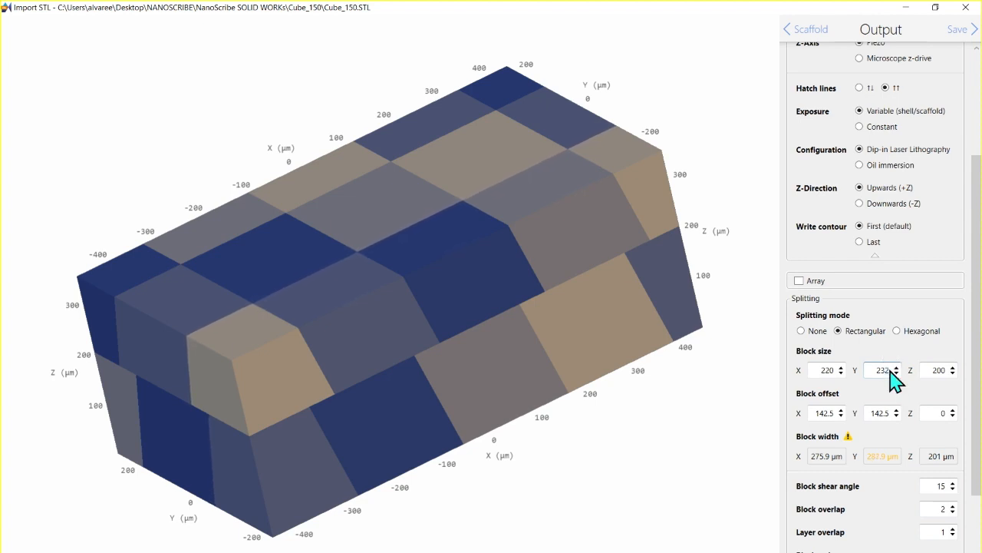
{"action": "type", "text": "220"}
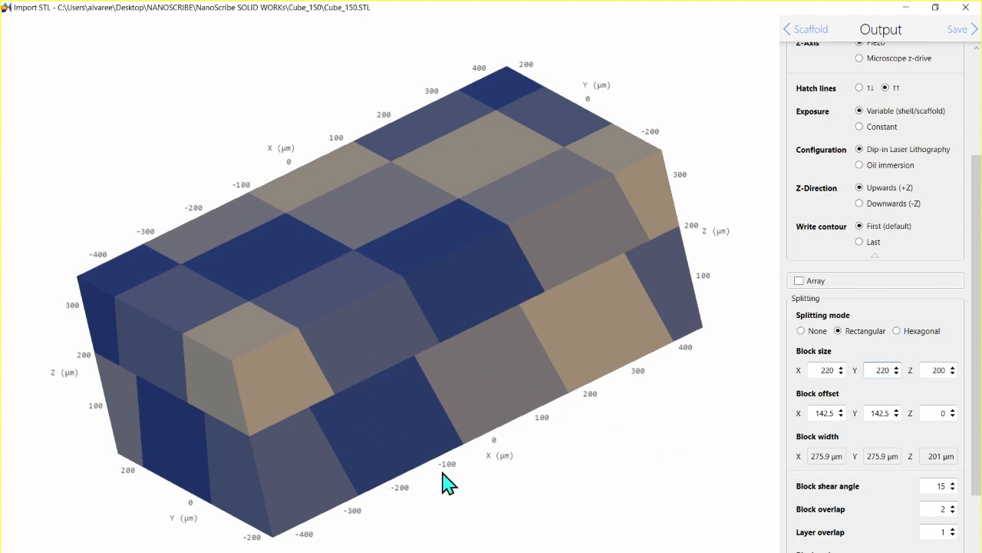
Step: Set the splitting layer overlap to 2 and review the block order options and the split model
{"action": "left_click", "coordinate": [954, 528]}
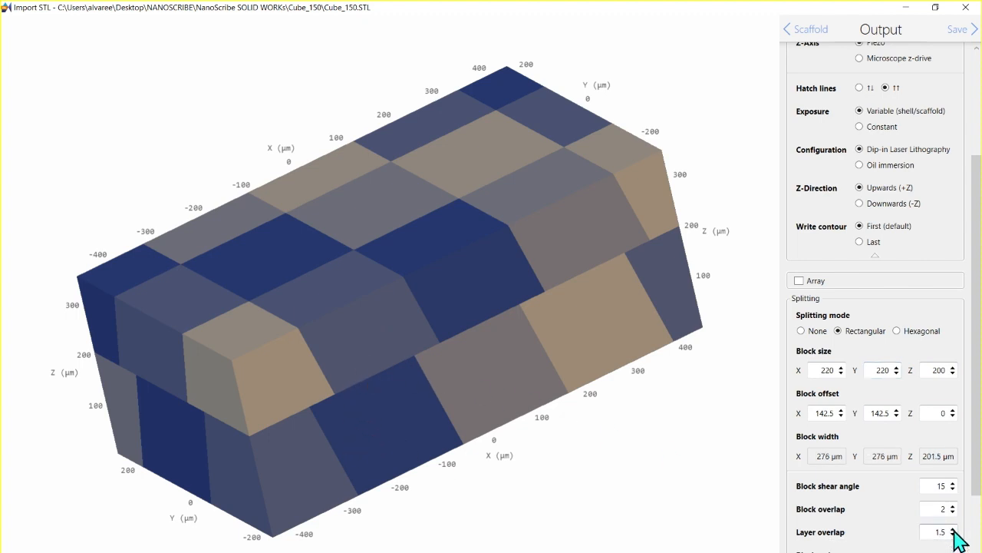
{"action": "left_click", "coordinate": [953, 528]}
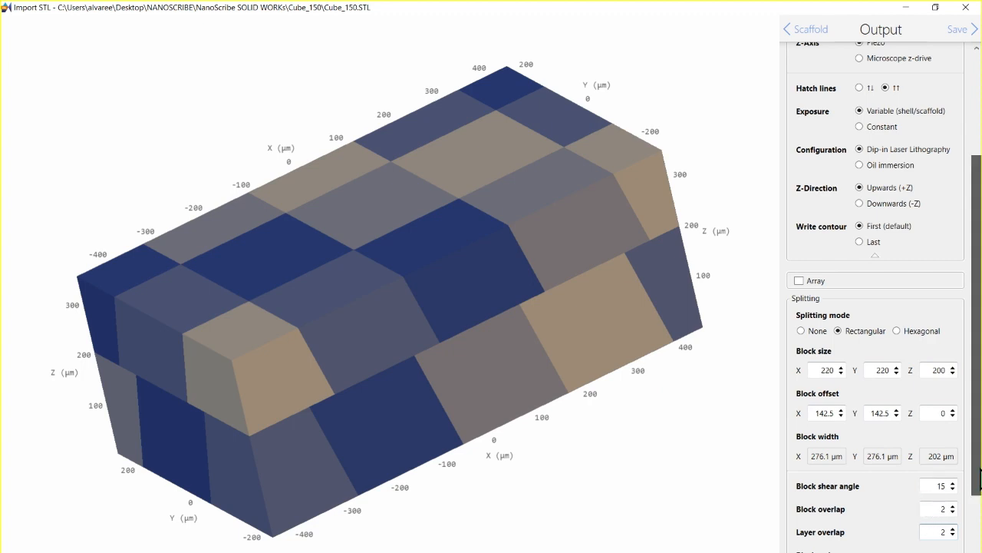
{"action": "scroll", "coordinate": [929, 488], "scroll_direction": "down", "scroll_amount": 2}
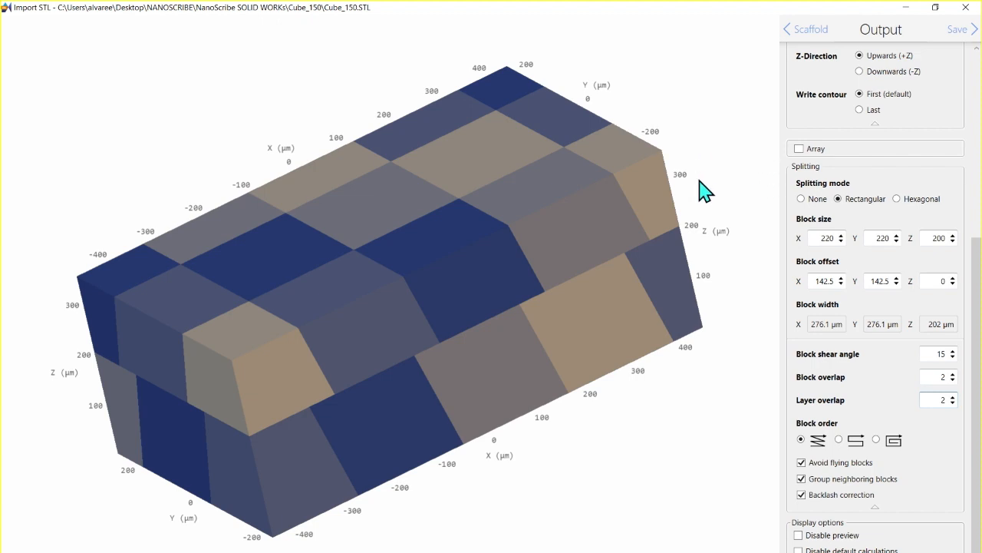
{"action": "left_click_drag", "start_coordinate": [699, 179], "coordinate": [754, 160]}
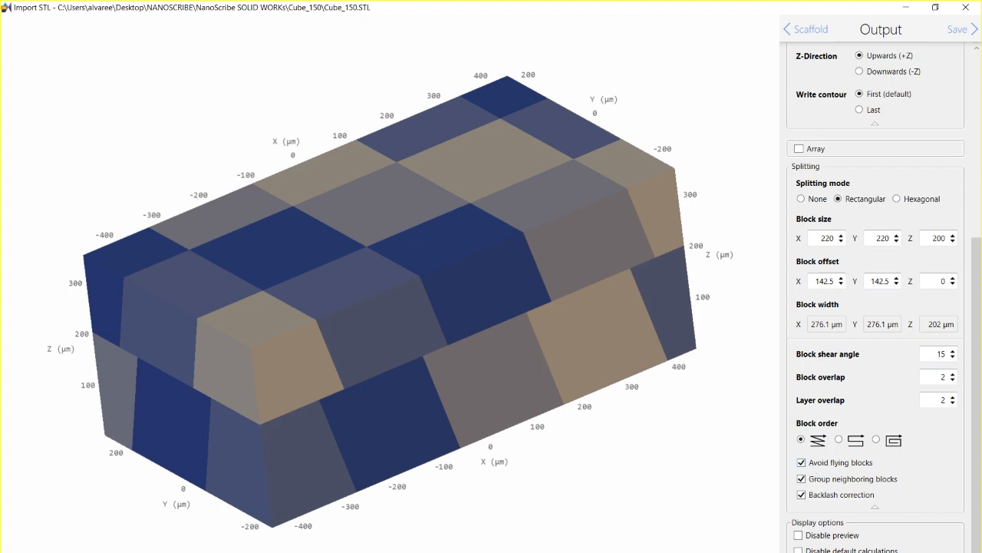
Step: Save the split model as a print job and generate the 3D preview of Cube_150_job.gwl
{"action": "left_click", "coordinate": [966, 31]}
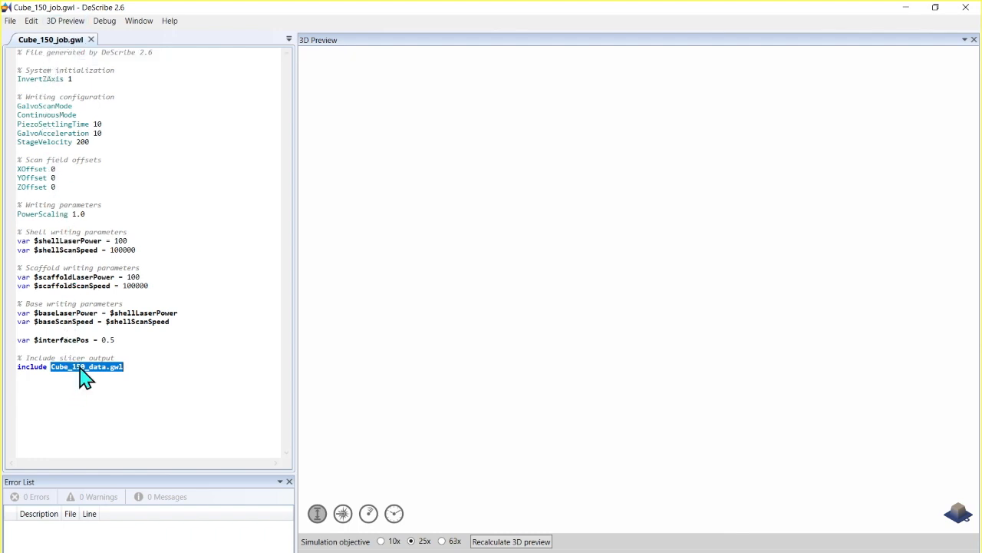
{"action": "left_click", "coordinate": [64, 22]}
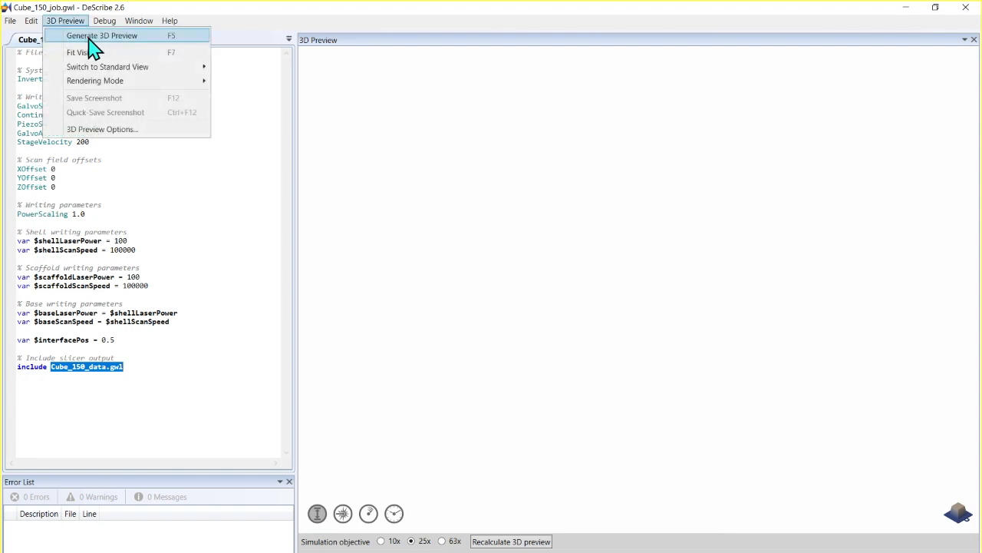
{"action": "left_click", "coordinate": [87, 36]}
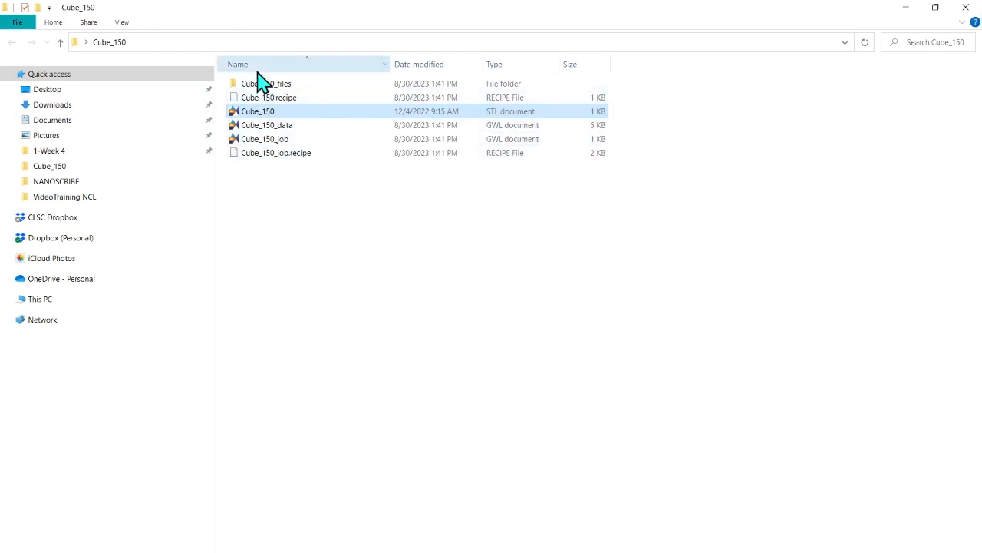
Step: Locate Cube_150_job in File Explorer, close the folder window, and move the Cube_150 folder beside the DeScribe desktop shortcut
{"action": "left_click", "coordinate": [268, 146]}
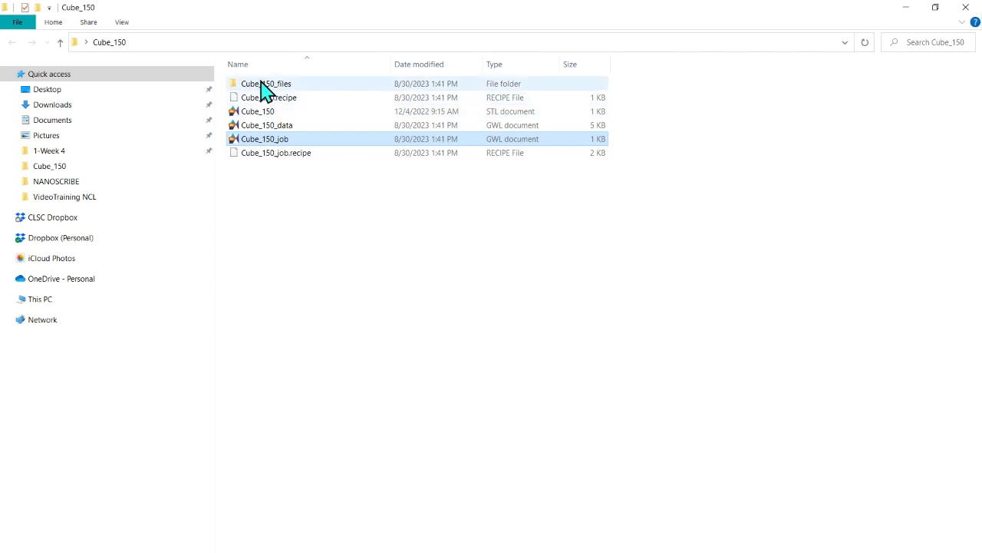
{"action": "left_click", "coordinate": [966, 8]}
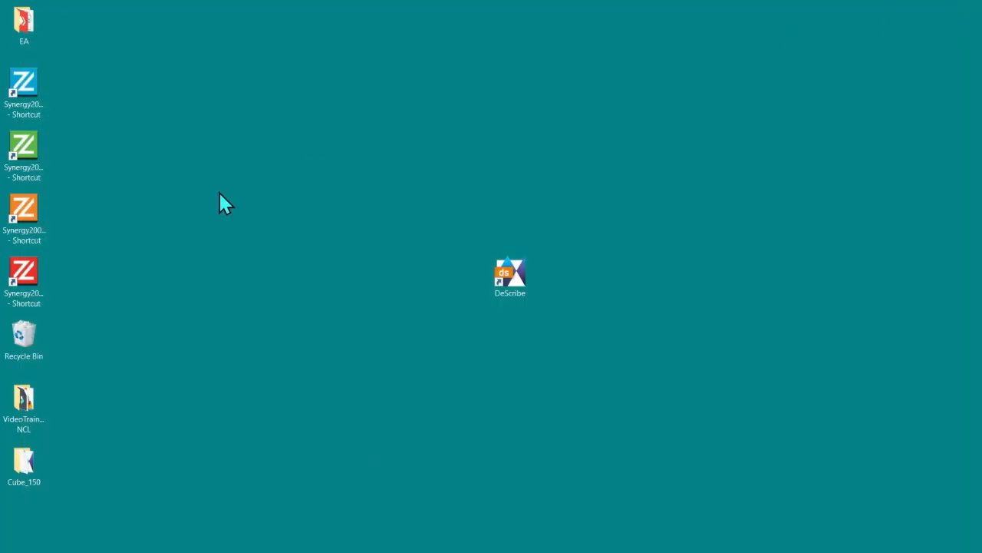
{"action": "left_click_drag", "start_coordinate": [23, 470], "coordinate": [415, 277]}
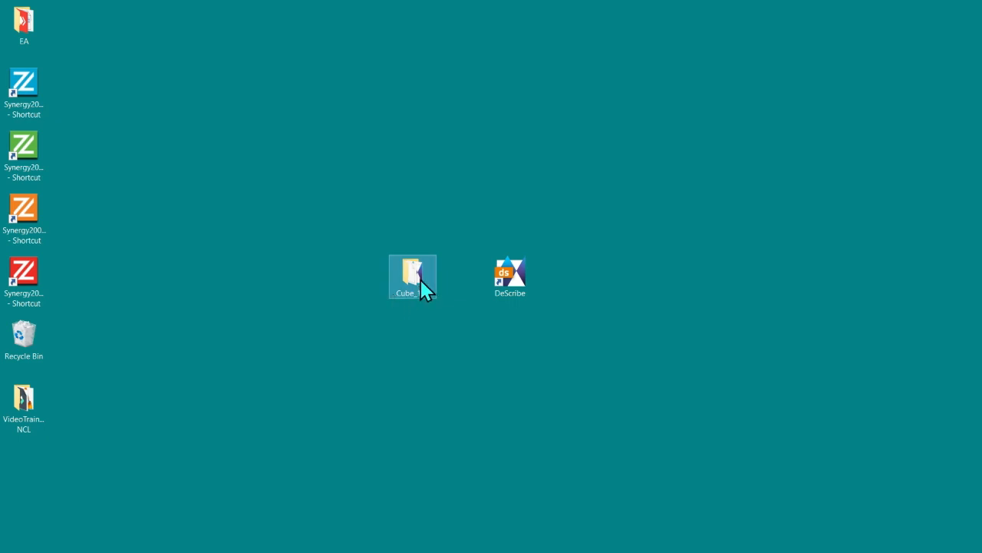
{"action": "mouse_move", "coordinate": [413, 289]}
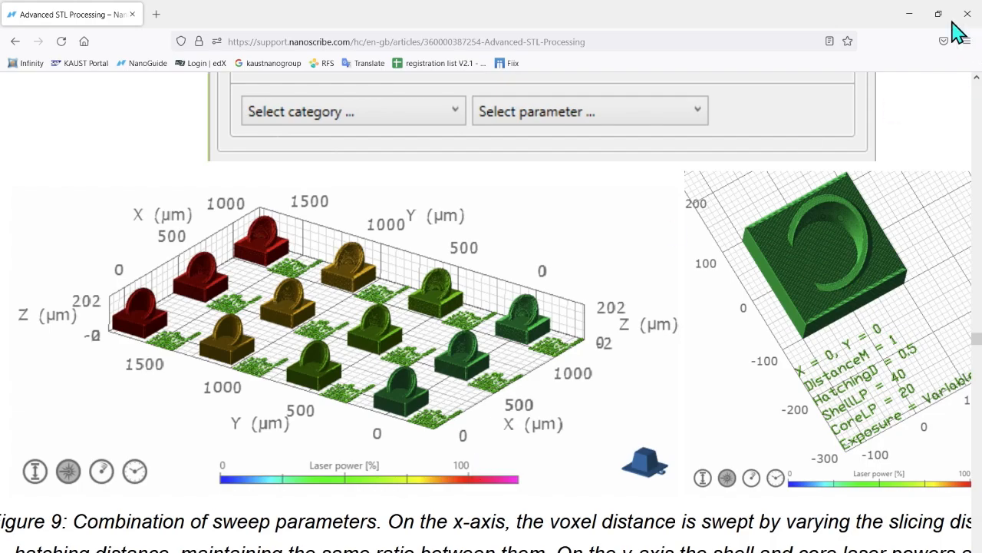
Step: Leave the Firefox article for DeScribe and open Advanced STL Processing
{"action": "left_click", "coordinate": [909, 14]}
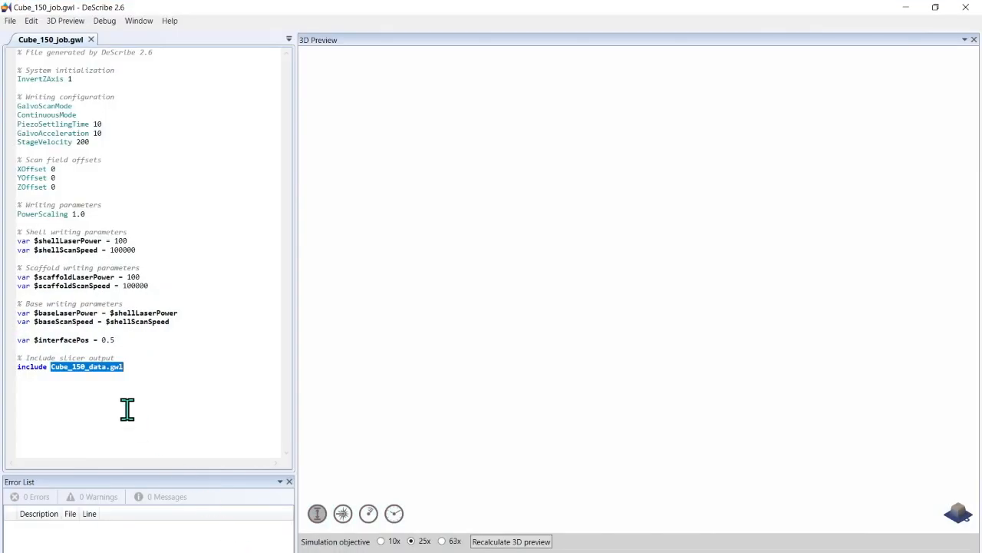
{"action": "left_click", "coordinate": [10, 21]}
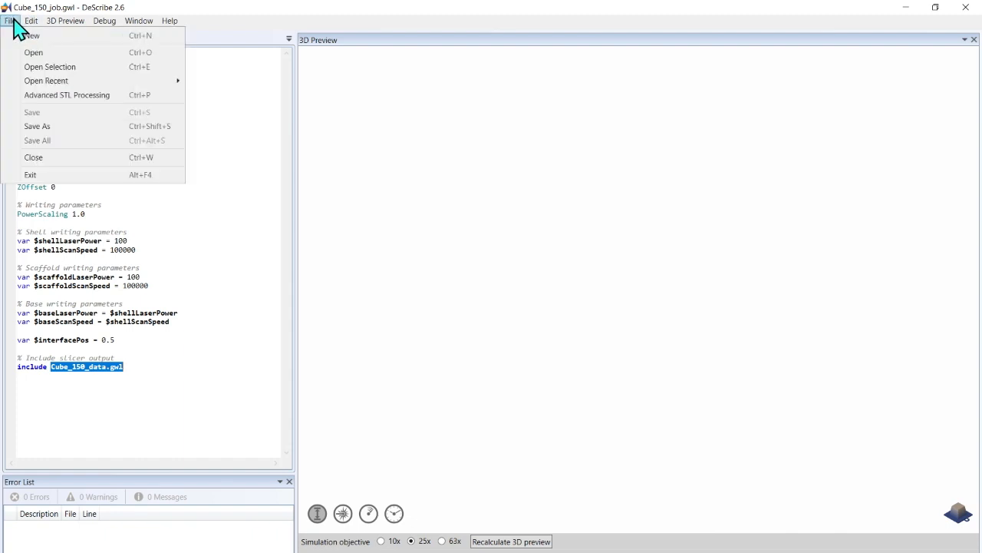
{"action": "left_click", "coordinate": [59, 95]}
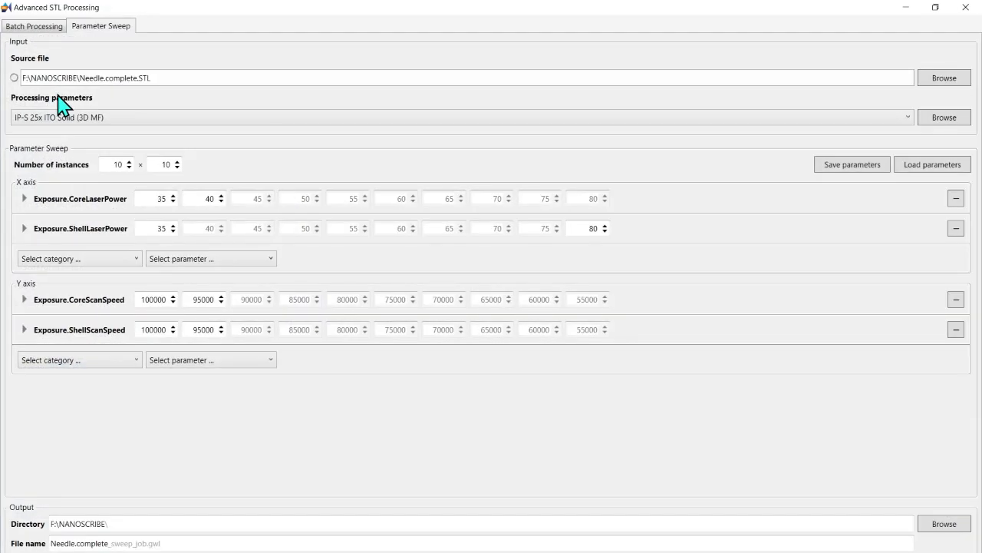
Step: Remove all X-axis and Y-axis sweep parameters and set the processing parameters to Default parameters
{"action": "left_click", "coordinate": [955, 198]}
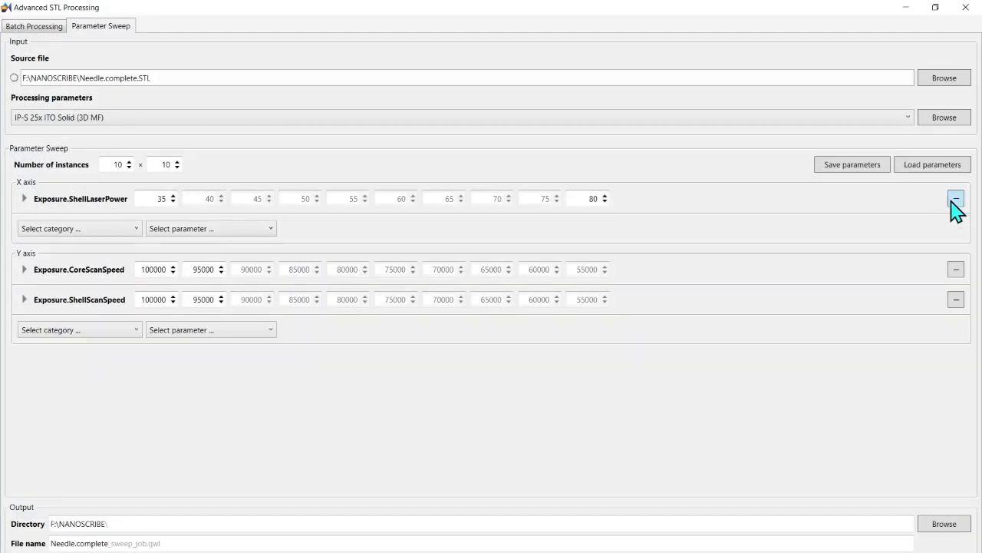
{"action": "left_click", "coordinate": [956, 199]}
{"action": "left_click", "coordinate": [957, 258]}
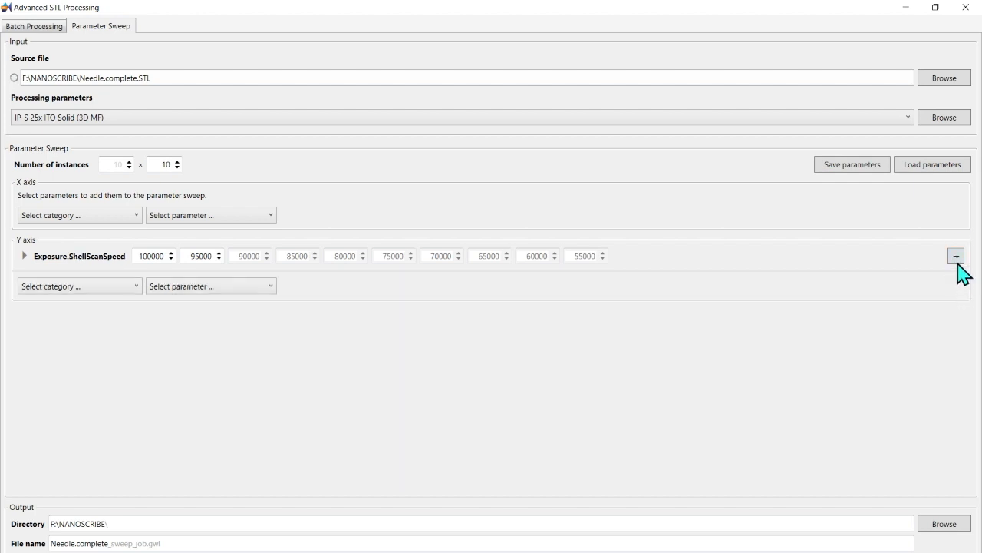
{"action": "left_click", "coordinate": [956, 258]}
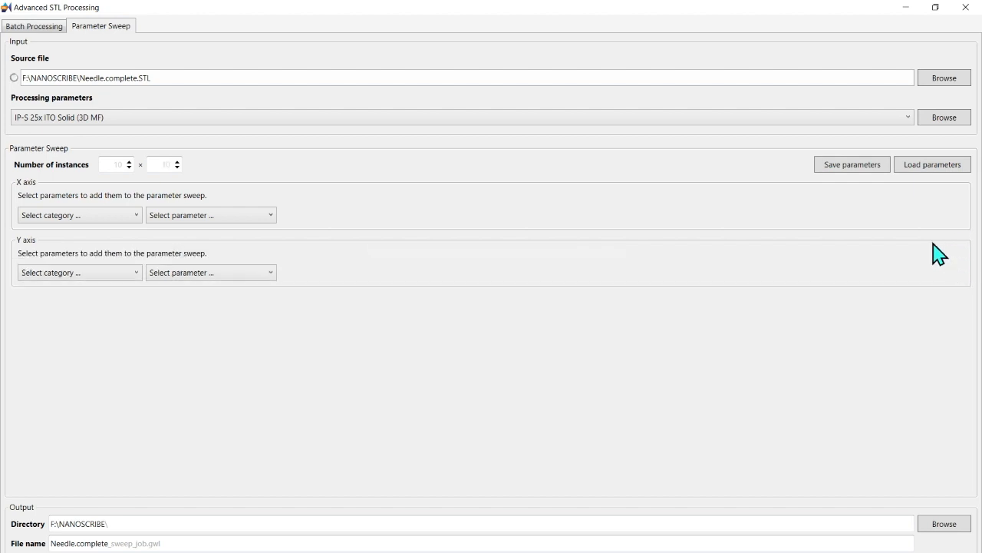
{"action": "left_click", "coordinate": [913, 119]}
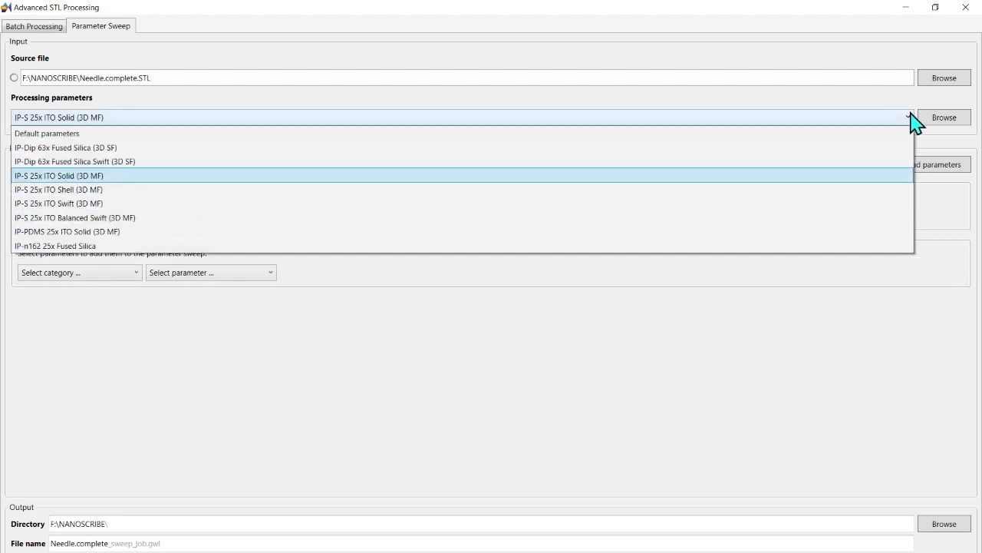
{"action": "left_click", "coordinate": [55, 135]}
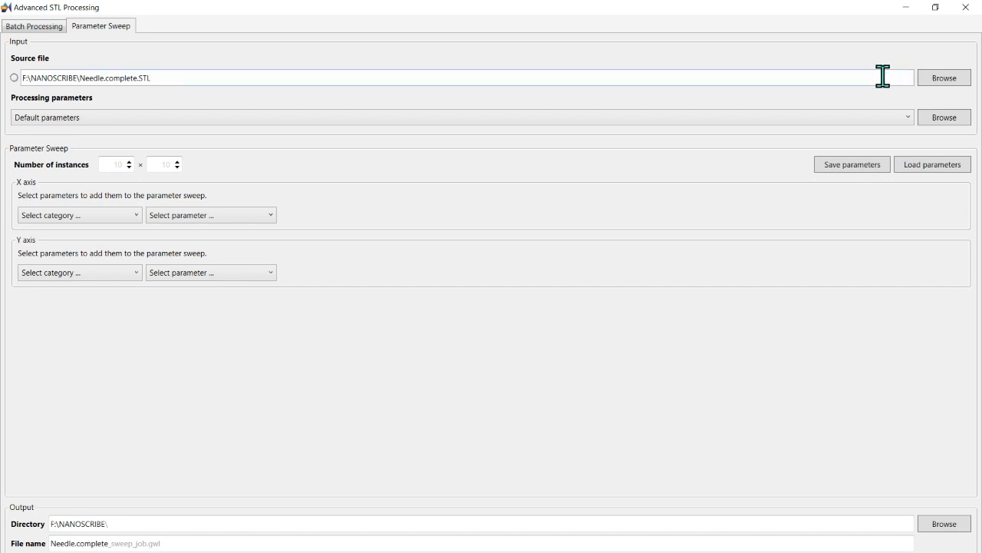
Step: Load the Cube_150 STL from the desktop Cube_150 folder as the parameter sweep's source file
{"action": "left_click", "coordinate": [37, 26]}
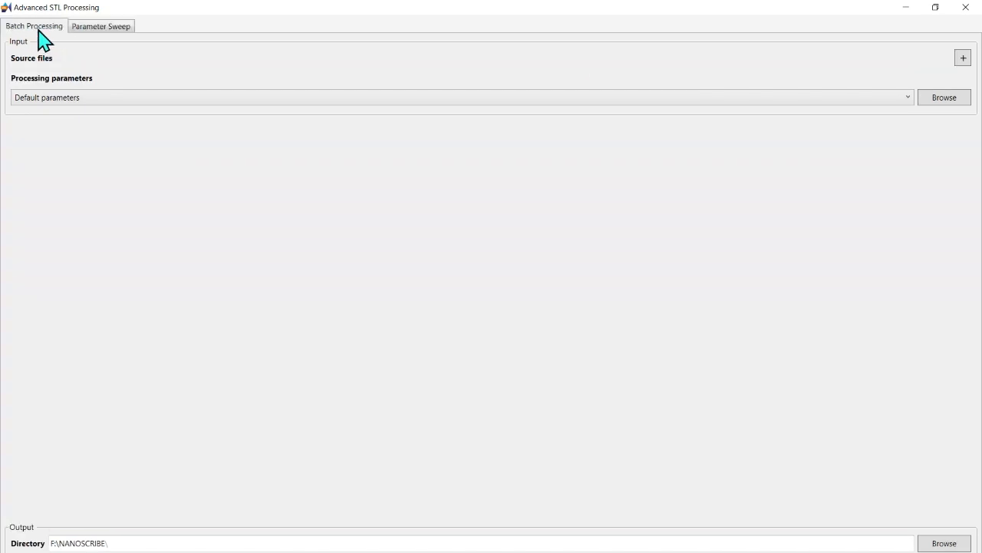
{"action": "left_click", "coordinate": [102, 28]}
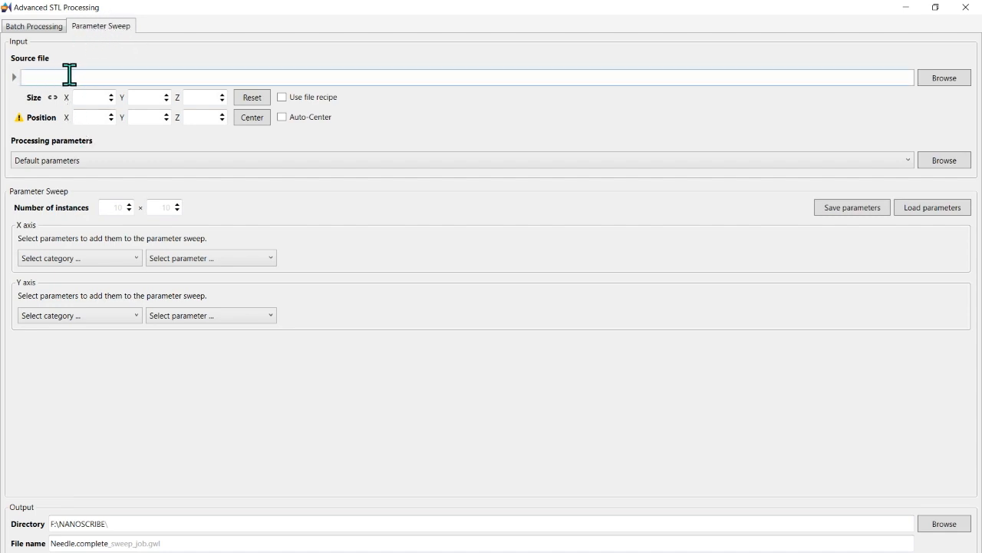
{"action": "left_click", "coordinate": [936, 81]}
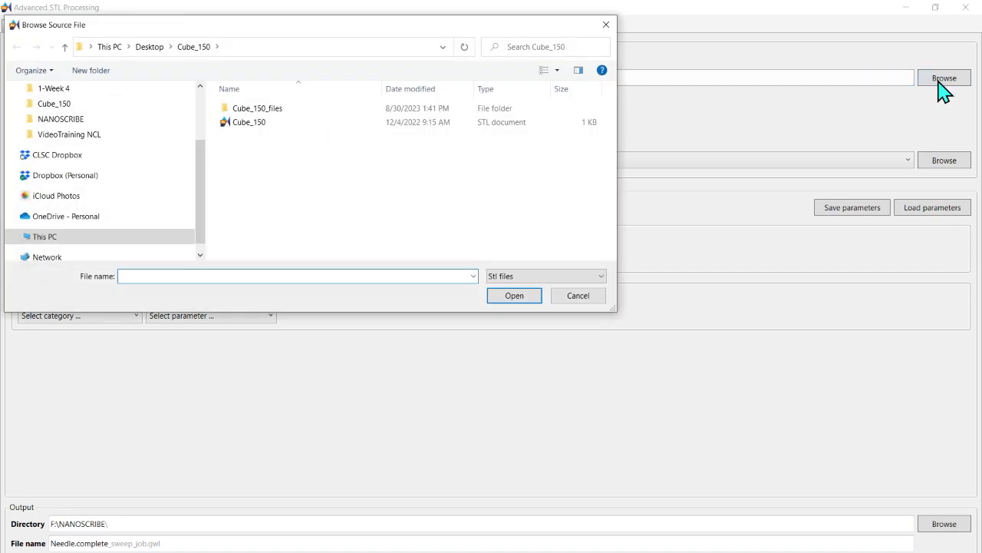
{"action": "left_click", "coordinate": [264, 125]}
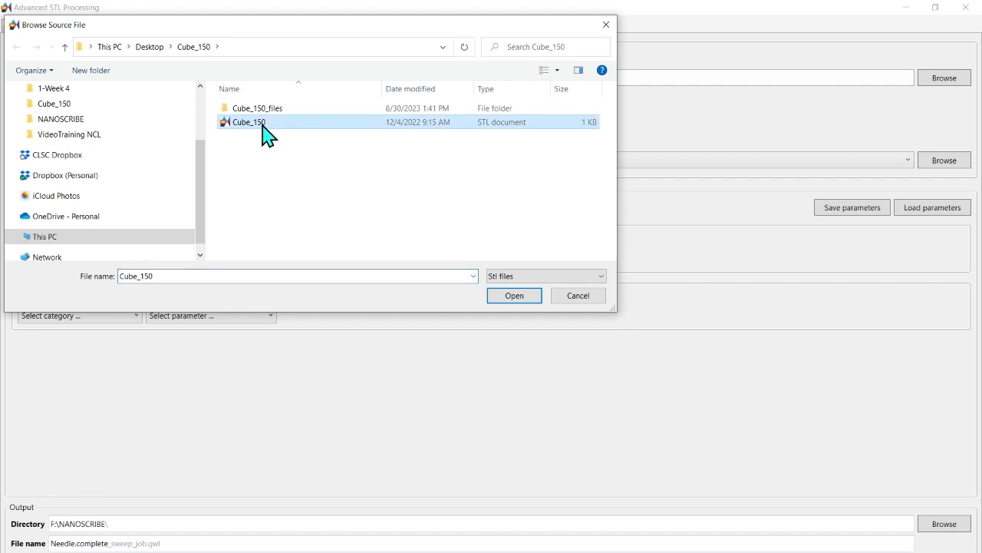
{"action": "left_click", "coordinate": [529, 299]}
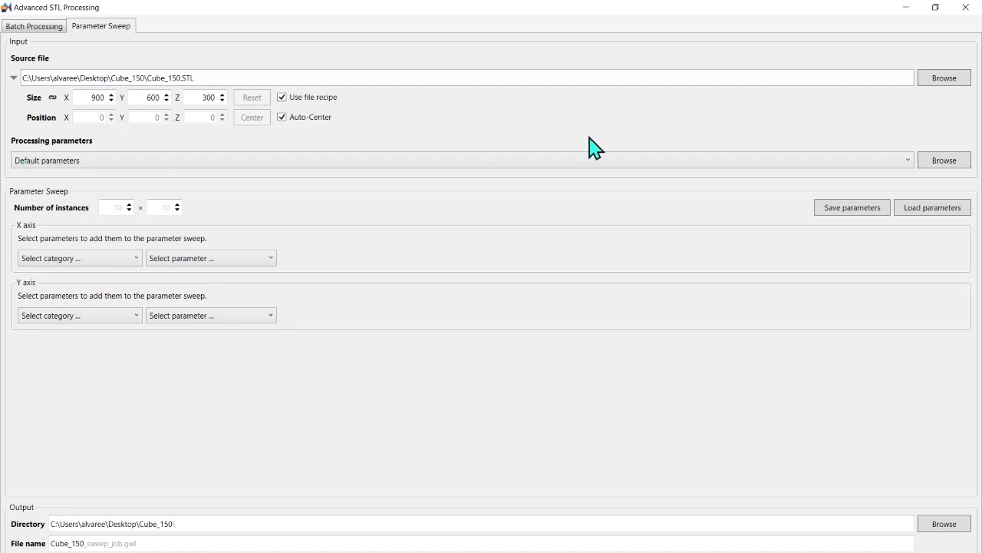
Step: Set the processing parameters to IP-S 25x ITO Shell (3D MF) and the number of instances to 6 × 6
{"action": "left_click", "coordinate": [906, 160]}
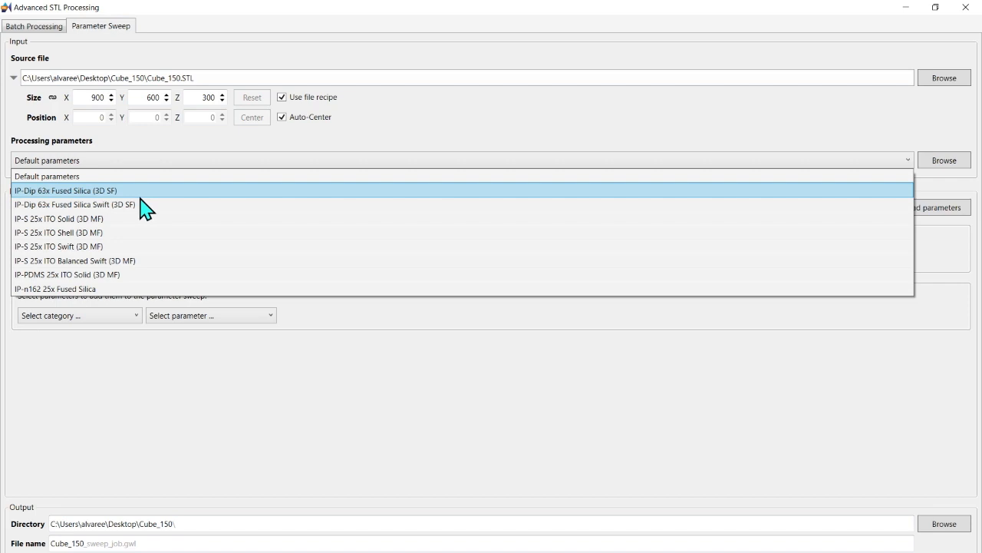
{"action": "left_click", "coordinate": [96, 232]}
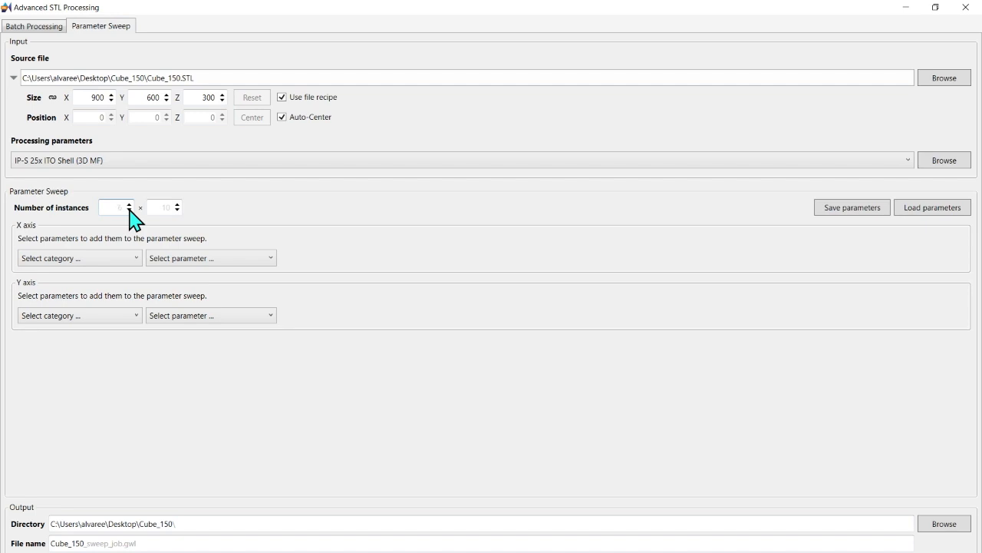
{"action": "left_click", "coordinate": [177, 210]}
Step: Add the Exposure parameters ShellLaserPower and CoreLaserPower to the X axis and expand their settings
{"action": "left_click", "coordinate": [129, 261]}
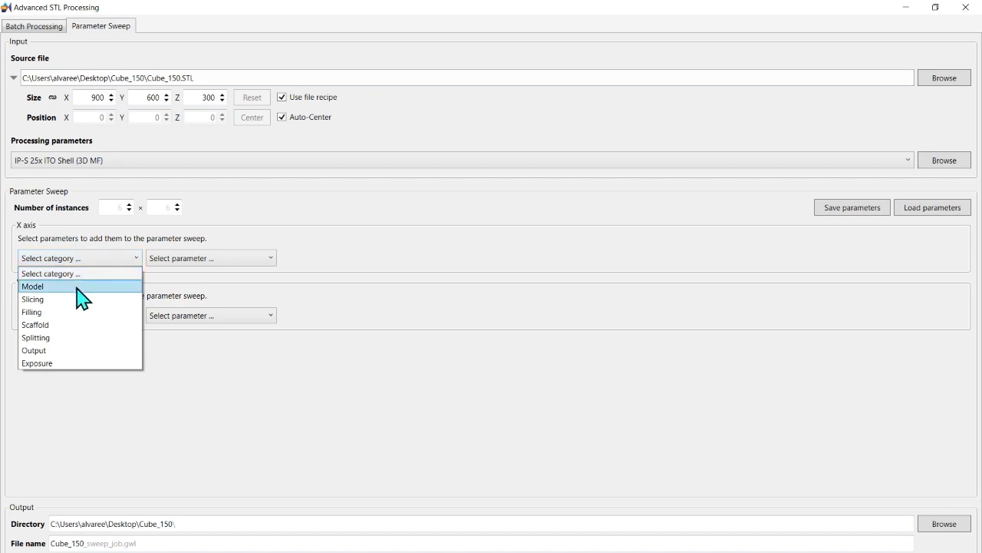
{"action": "left_click", "coordinate": [80, 365]}
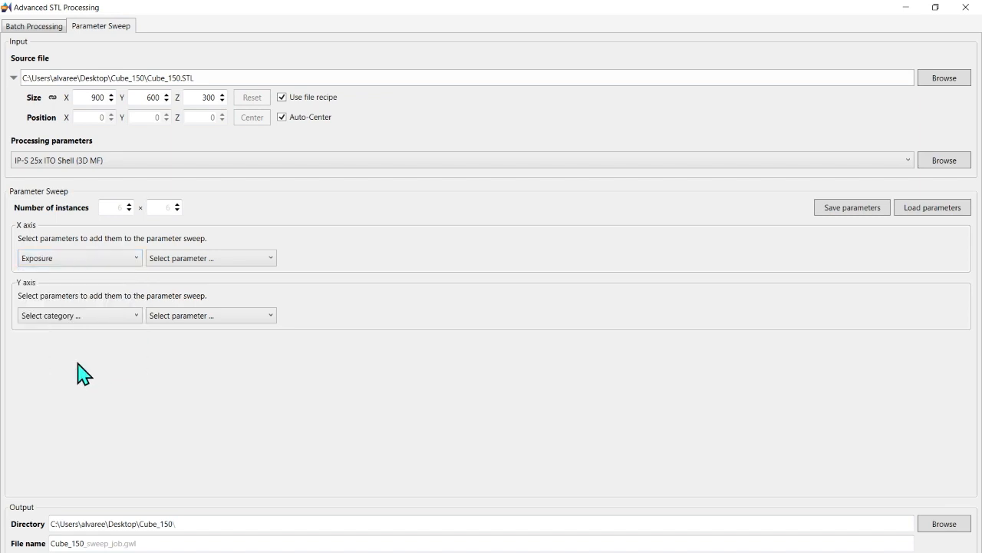
{"action": "left_click", "coordinate": [270, 261]}
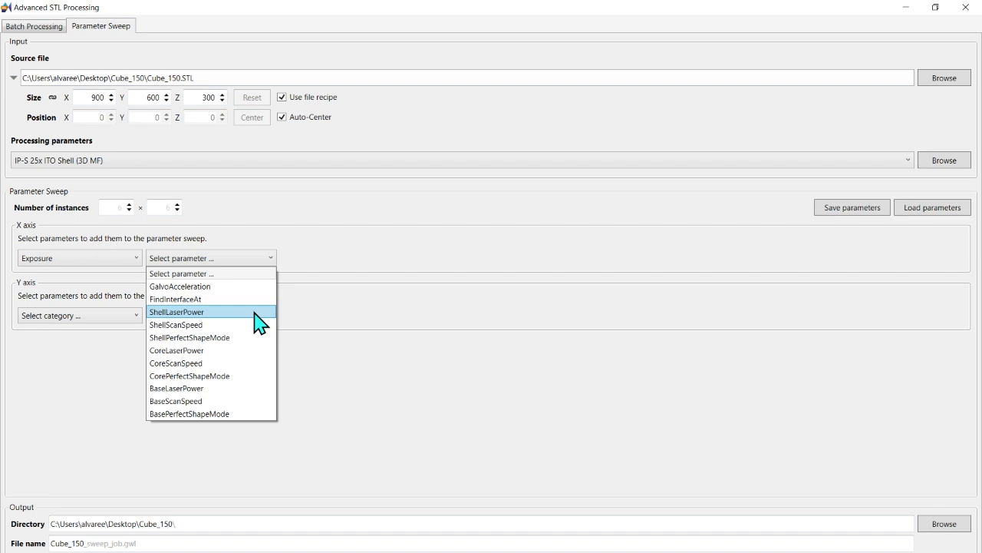
{"action": "left_click", "coordinate": [175, 312]}
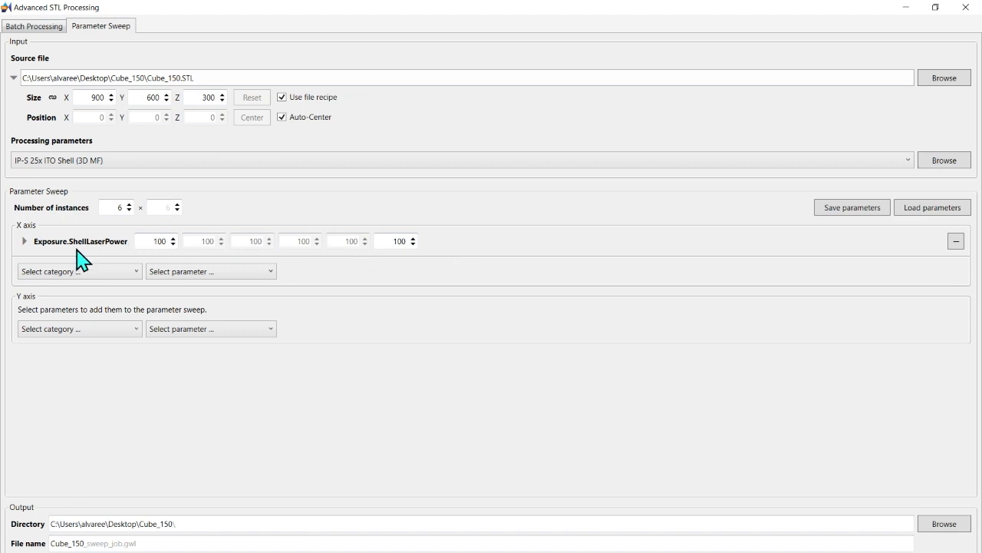
{"action": "left_click", "coordinate": [137, 272]}
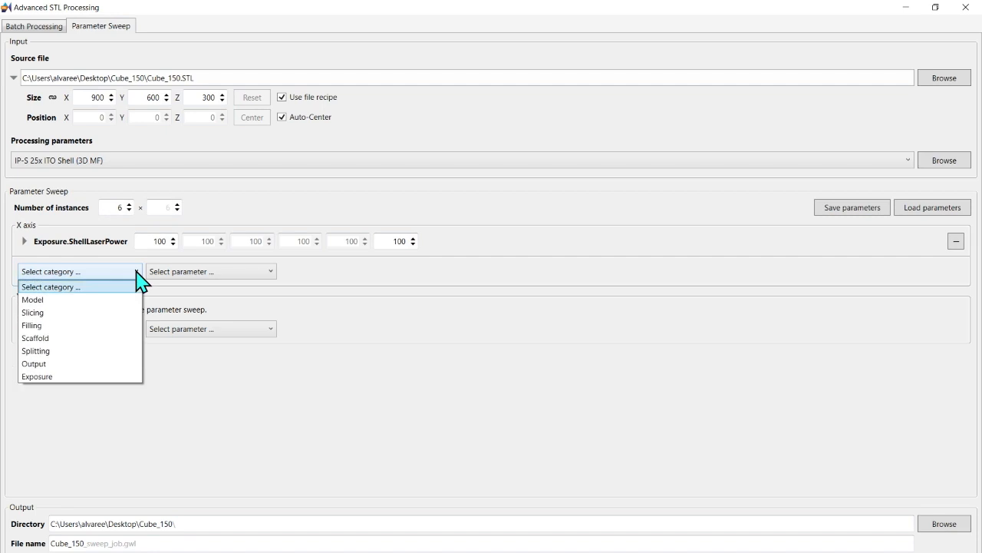
{"action": "left_click", "coordinate": [99, 376]}
{"action": "left_click", "coordinate": [268, 275]}
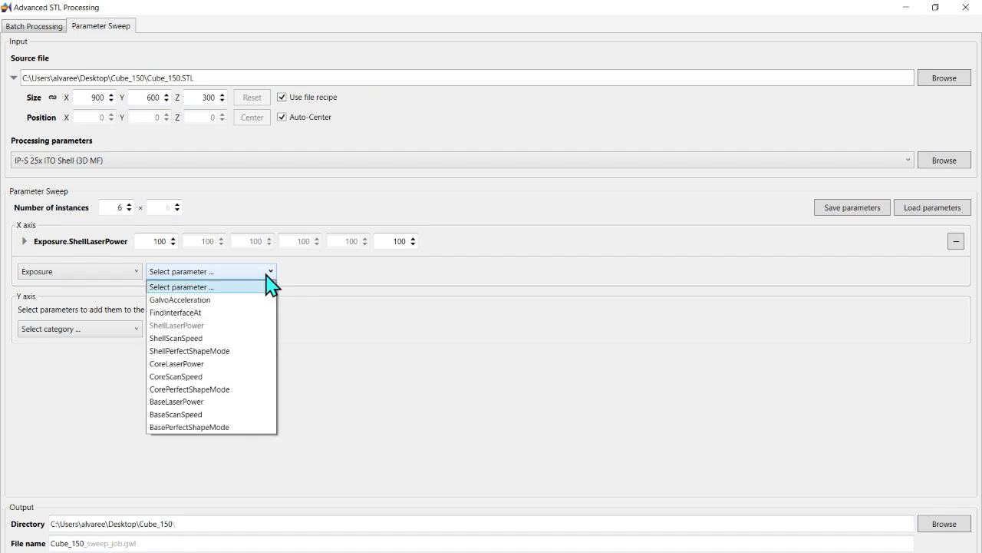
{"action": "left_click", "coordinate": [210, 365]}
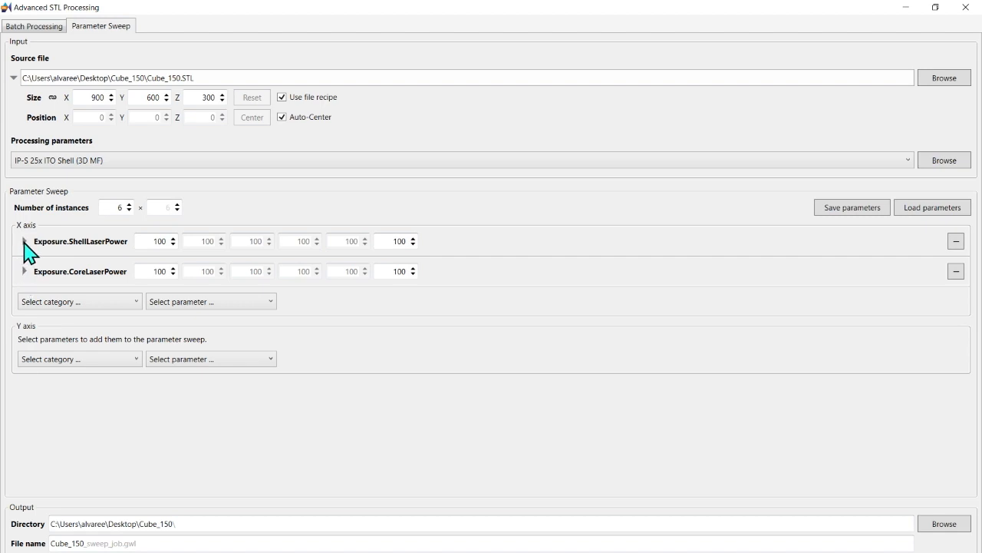
{"action": "left_click", "coordinate": [24, 242]}
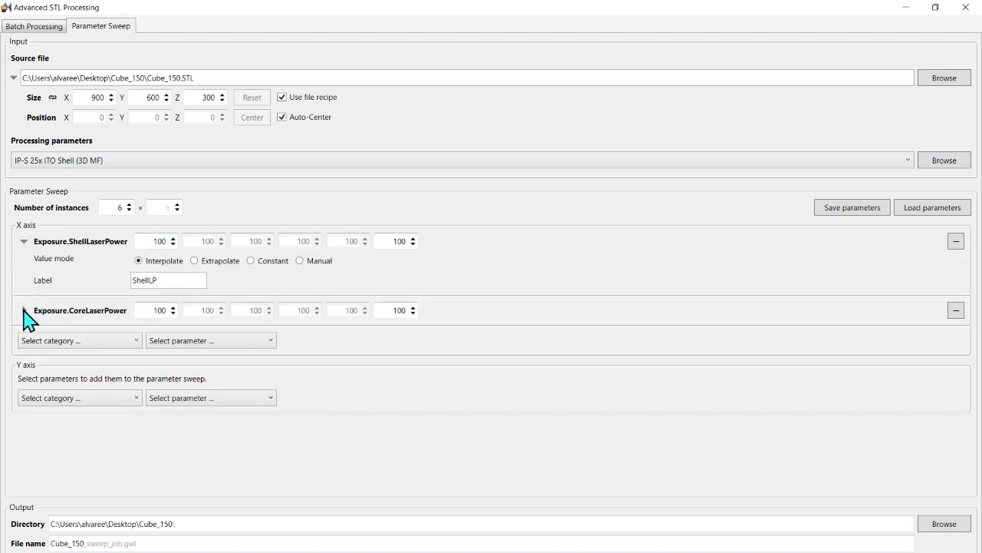
{"action": "left_click", "coordinate": [24, 310]}
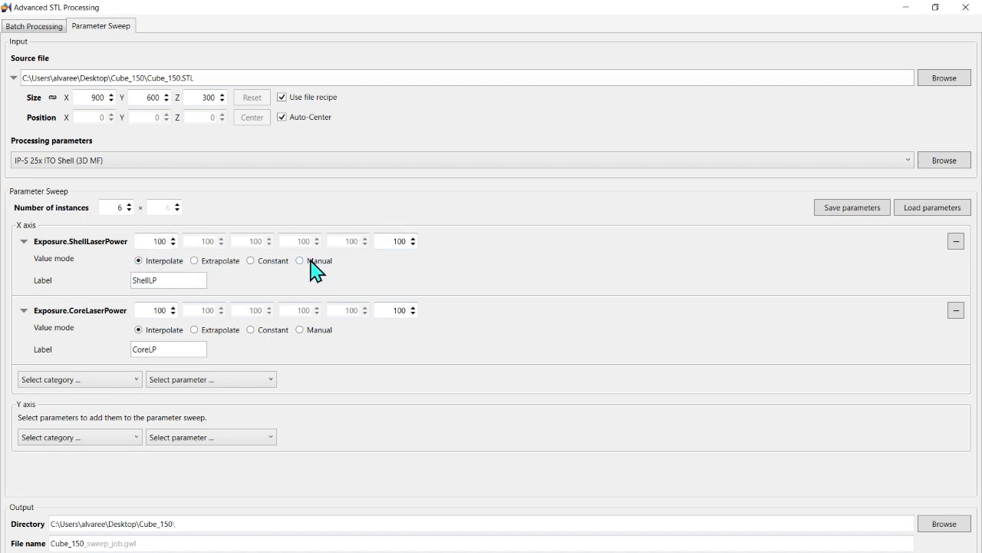
Step: Try the Constant and Manual value modes for ShellLaserPower, entering 30 as its second value
{"action": "left_click", "coordinate": [253, 263]}
{"action": "left_click", "coordinate": [300, 261]}
{"action": "double_click", "coordinate": [198, 241]}
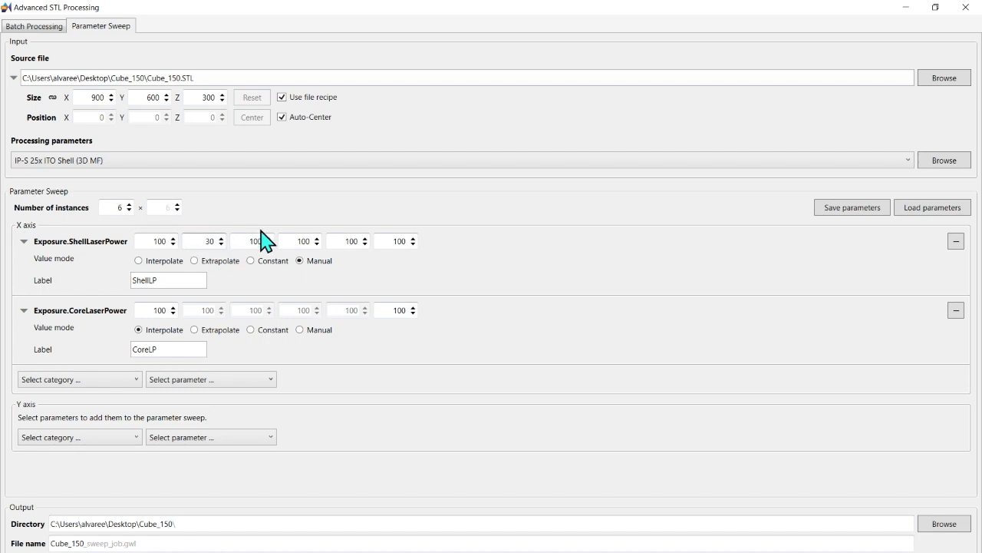
{"action": "double_click", "coordinate": [248, 241]}
{"action": "double_click", "coordinate": [298, 241]}
{"action": "left_click", "coordinate": [462, 259]}
Step: Switch ShellLaserPower to Extrapolate and set its first two values to 60 and 65
{"action": "left_click", "coordinate": [195, 261]}
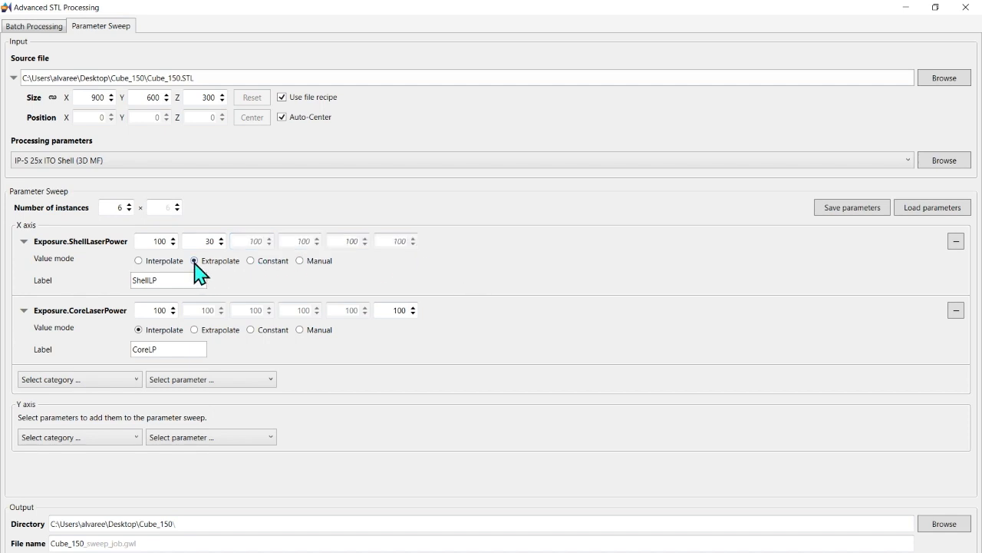
{"action": "double_click", "coordinate": [159, 241]}
{"action": "type", "text": "60"}
{"action": "double_click", "coordinate": [204, 241]}
Step: Interpolate ShellLaserPower from 60 to 100 and set the first CoreLaserPower value to 60
{"action": "left_click", "coordinate": [139, 261]}
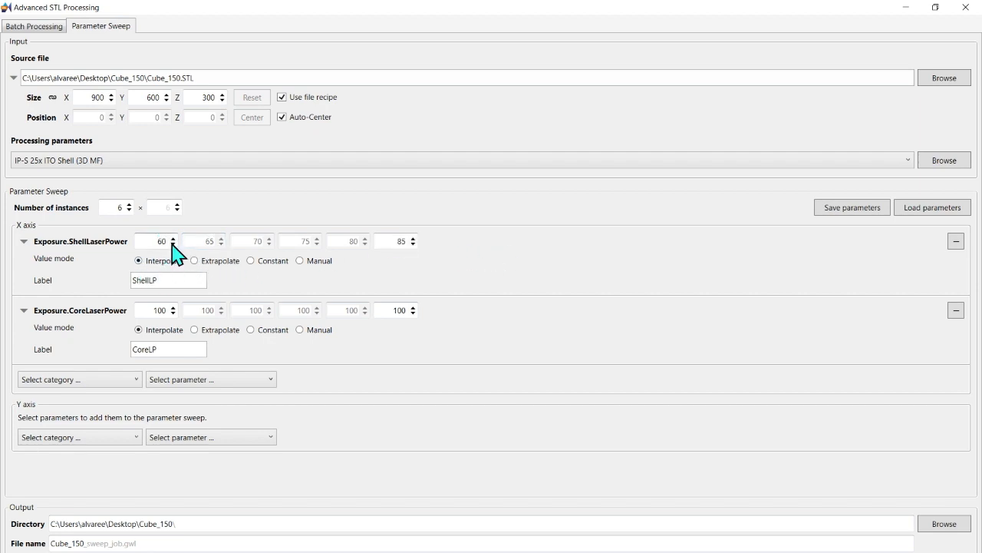
{"action": "double_click", "coordinate": [402, 241]}
{"action": "type", "text": "100"}
{"action": "double_click", "coordinate": [159, 310]}
{"action": "type", "text": "60"}
Step: Check how parameter labels appear in the Firefox article's printed sweep example, and return to Advanced STL Processing
{"action": "left_click_drag", "start_coordinate": [167, 280], "coordinate": [127, 291]}
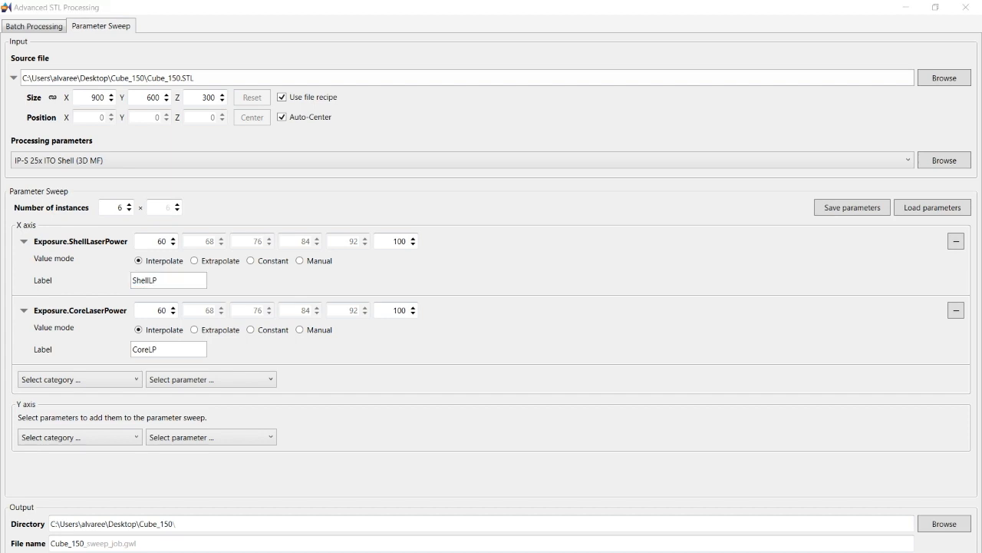
{"action": "left_click", "coordinate": [448, 551]}
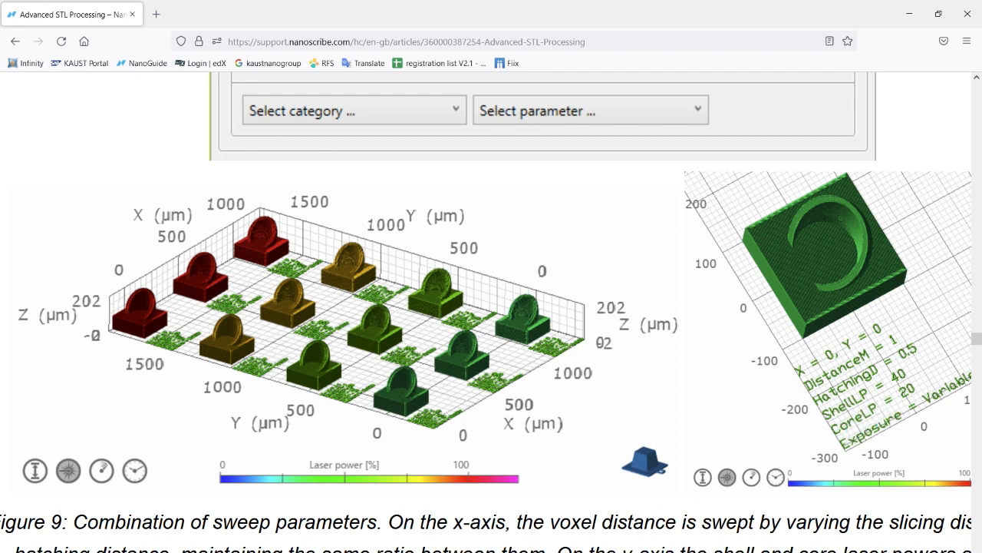
{"action": "mouse_move", "coordinate": [320, 551]}
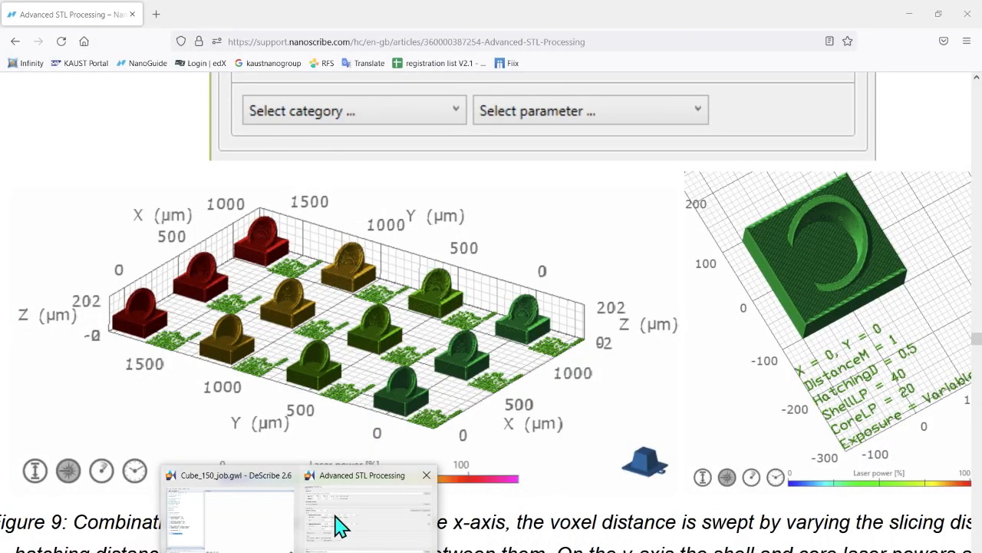
{"action": "left_click", "coordinate": [335, 527]}
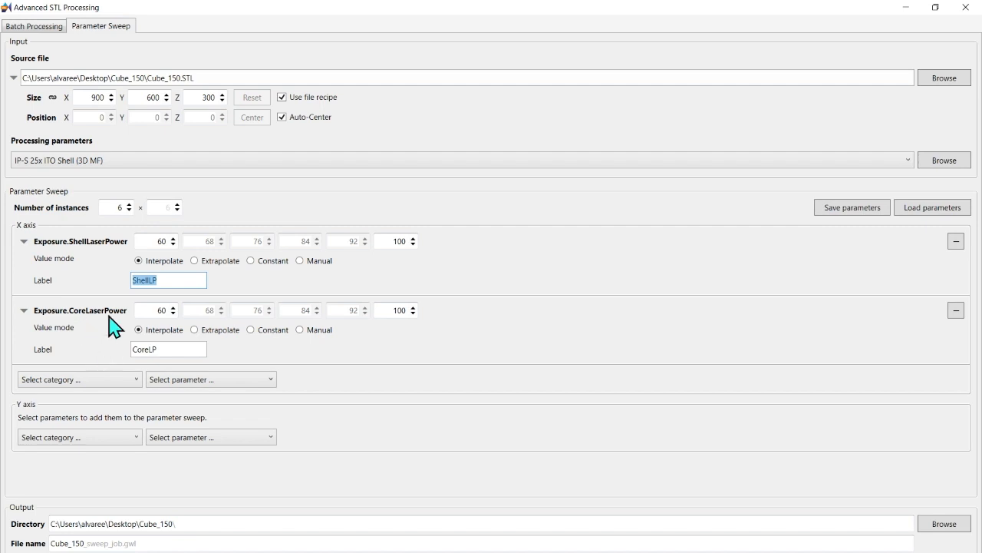
Step: Add the Exposure parameters ShellScanSpeed and CoreScanSpeed to the Y axis
{"action": "left_click", "coordinate": [138, 439]}
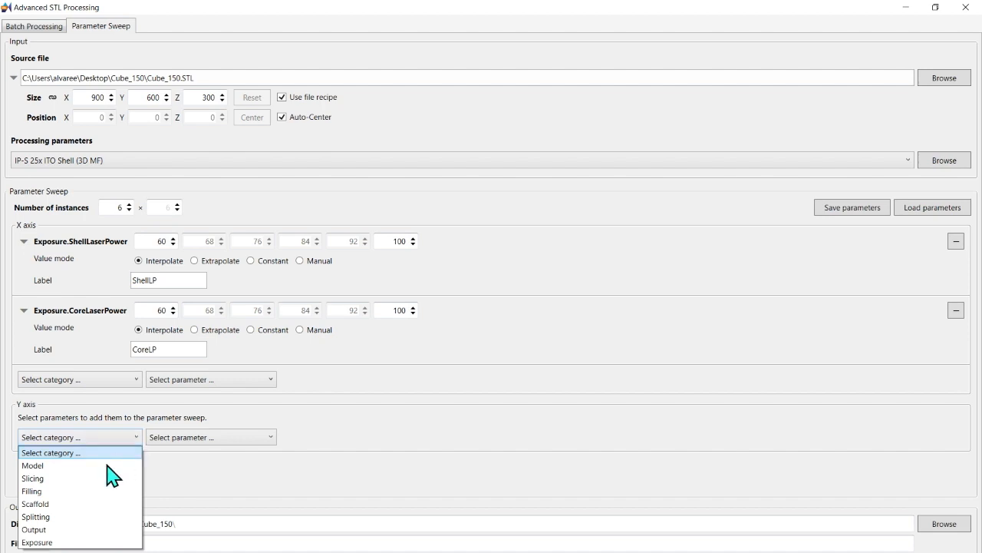
{"action": "left_click", "coordinate": [34, 541]}
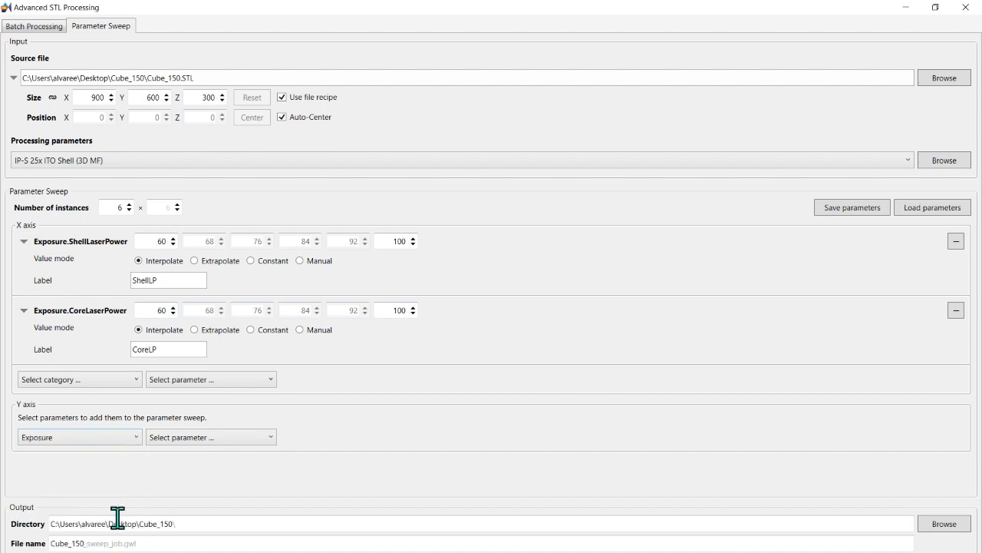
{"action": "left_click", "coordinate": [274, 438]}
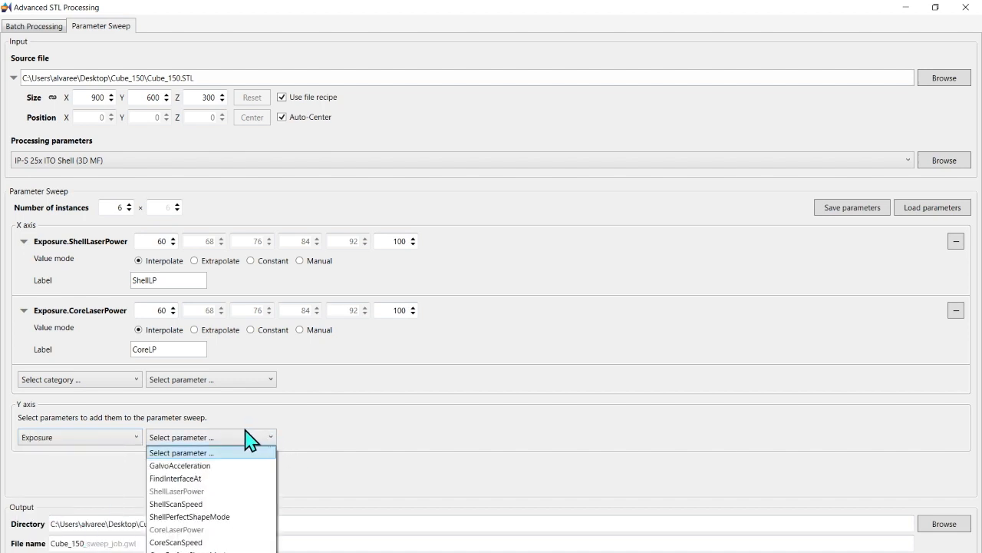
{"action": "left_click", "coordinate": [198, 504]}
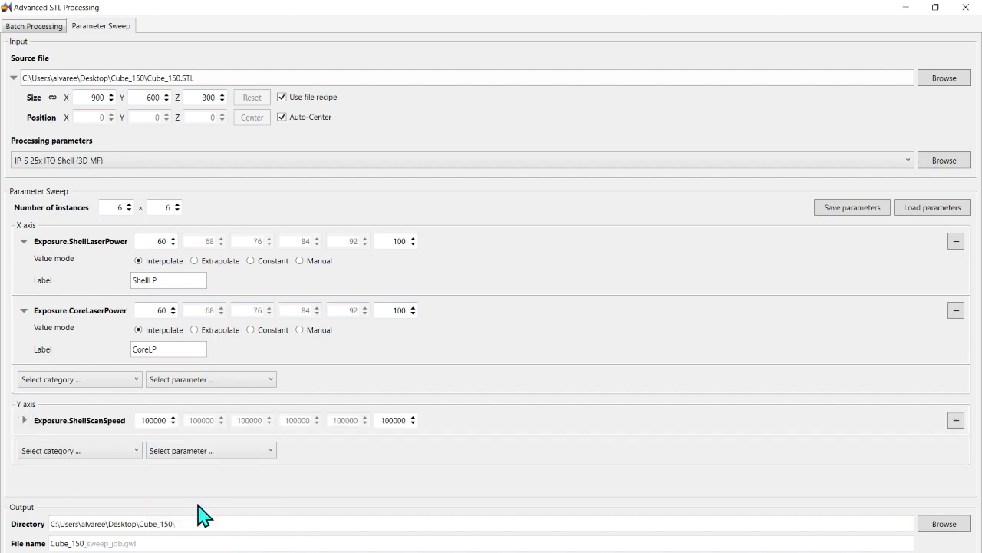
{"action": "left_click", "coordinate": [136, 455]}
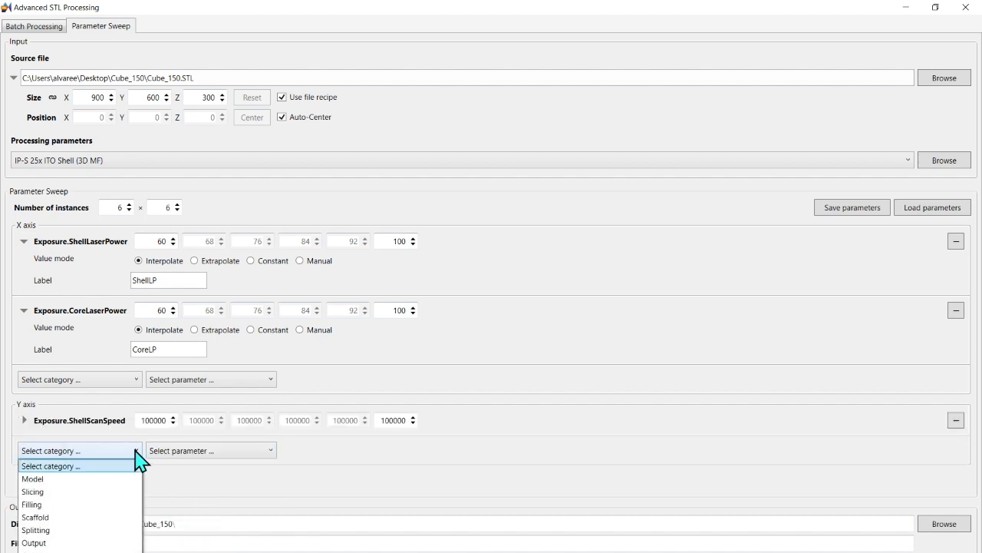
{"action": "left_click", "coordinate": [76, 550]}
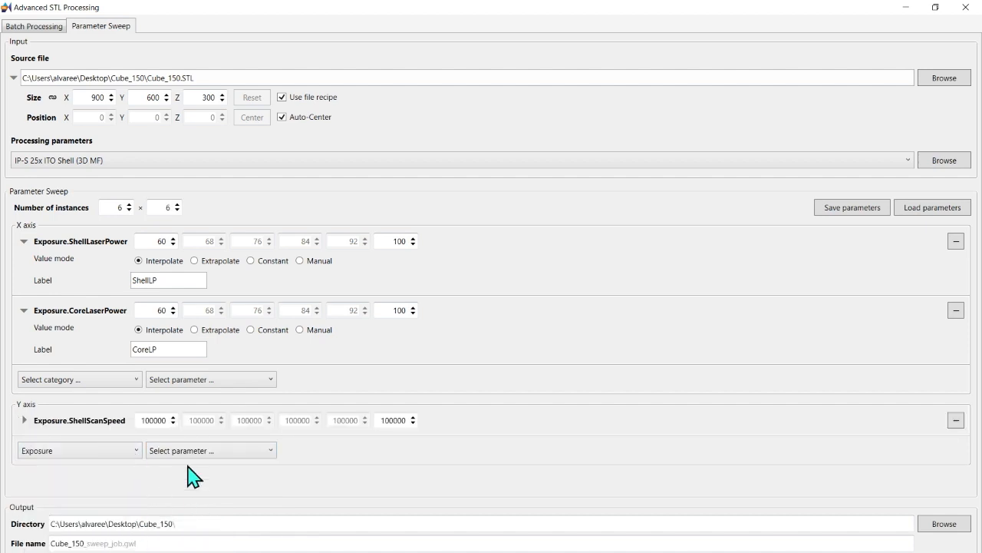
{"action": "left_click", "coordinate": [272, 452]}
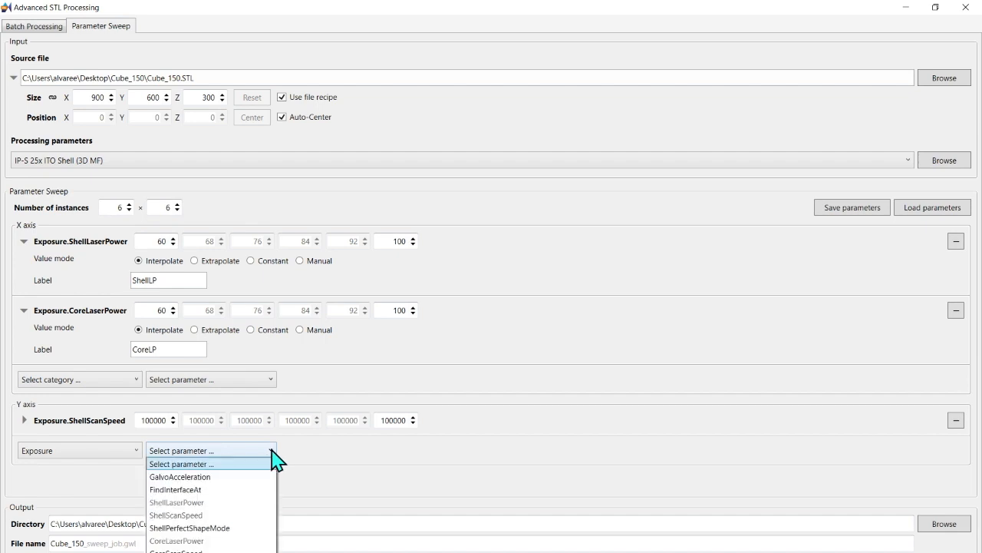
{"action": "left_click", "coordinate": [176, 549]}
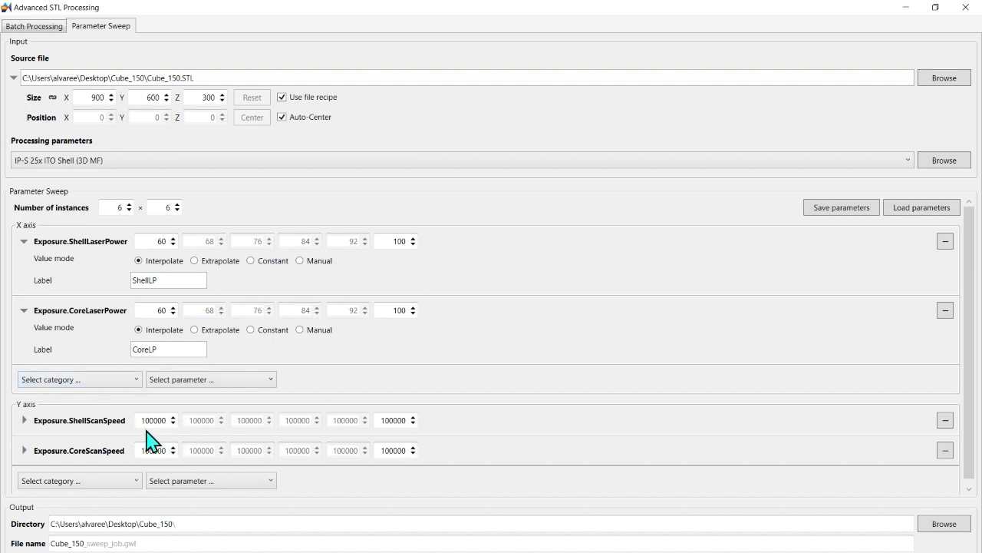
Step: Expand both Y-axis scan speed parameters and set the first value of ShellScanSpeed and CoreScanSpeed to 75000
{"action": "left_click", "coordinate": [25, 419]}
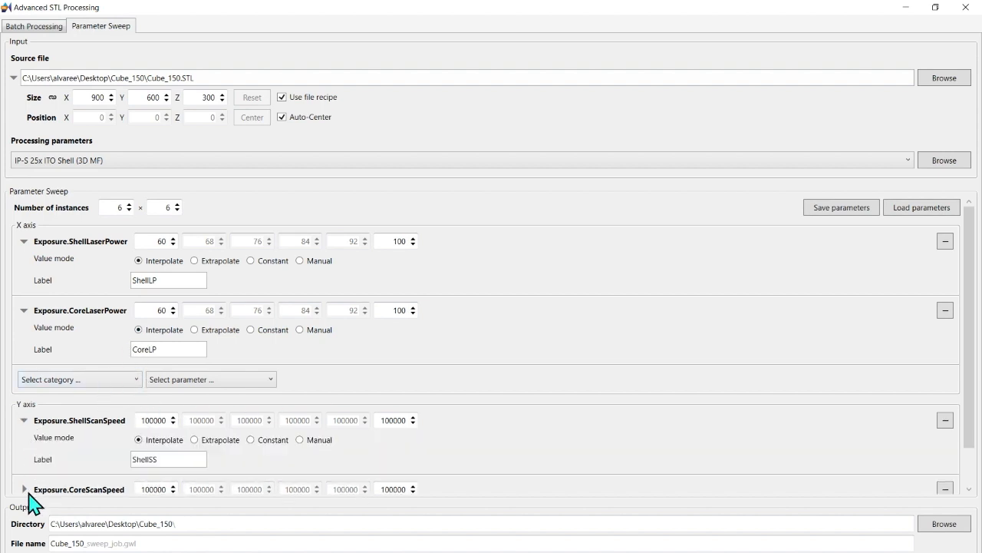
{"action": "left_click", "coordinate": [24, 489]}
{"action": "scroll", "coordinate": [491, 395], "scroll_direction": "down", "scroll_amount": 2}
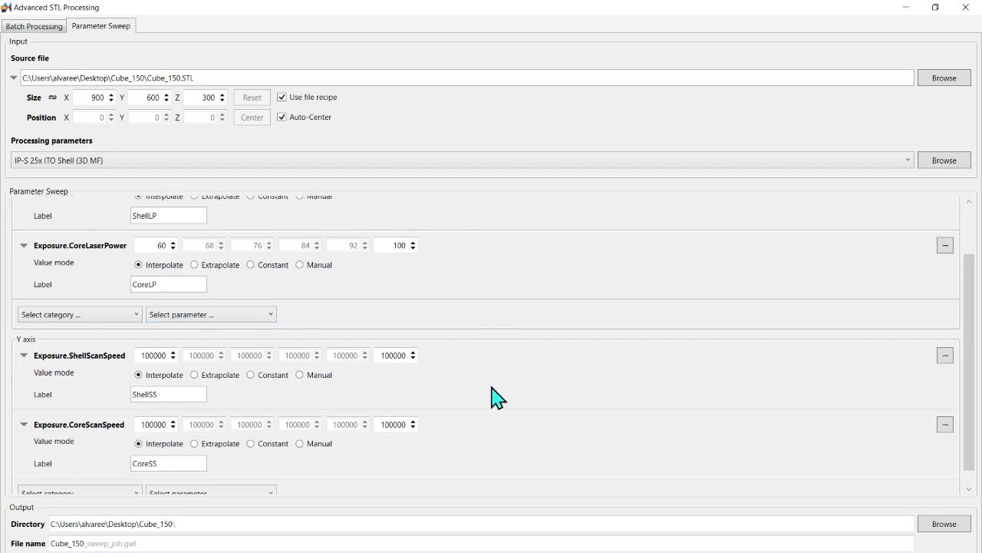
{"action": "scroll", "coordinate": [495, 396], "scroll_direction": "down", "scroll_amount": 1}
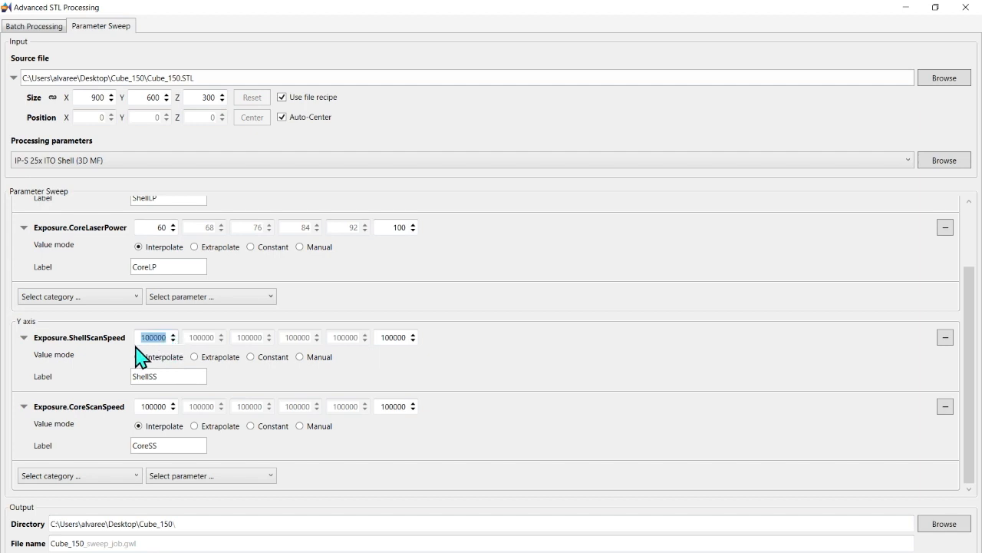
{"action": "type", "text": "75"}
{"action": "double_click", "coordinate": [153, 406]}
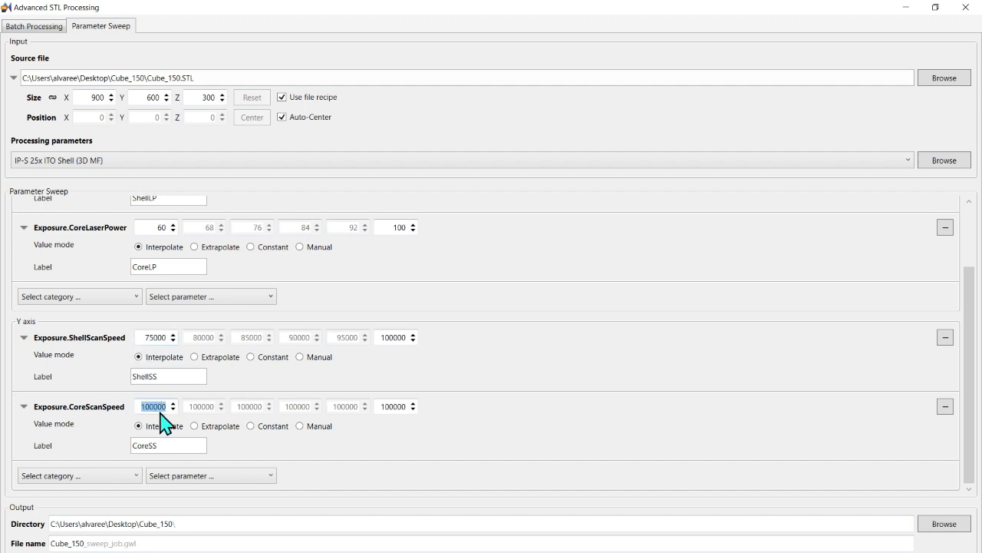
{"action": "type", "text": "7"}
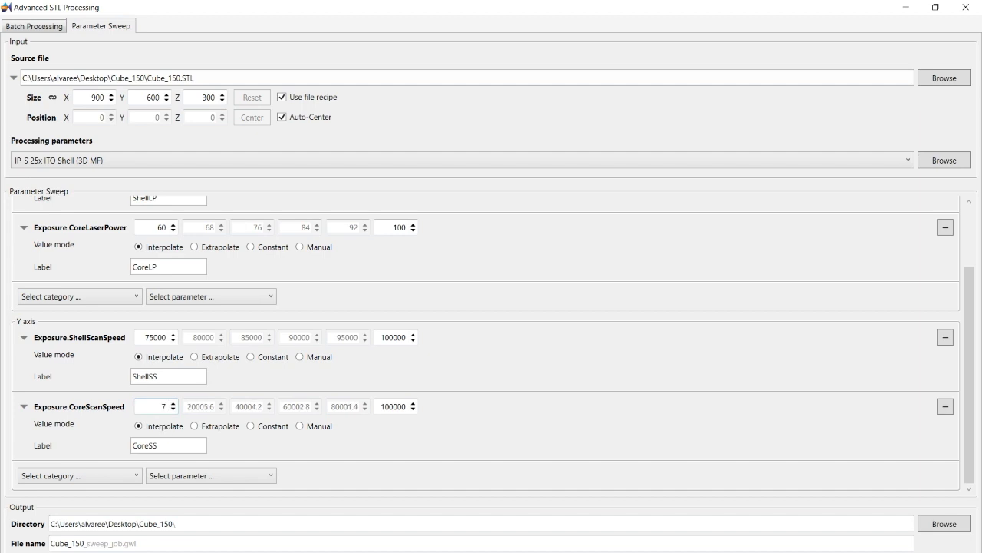
{"action": "type", "text": "5"}
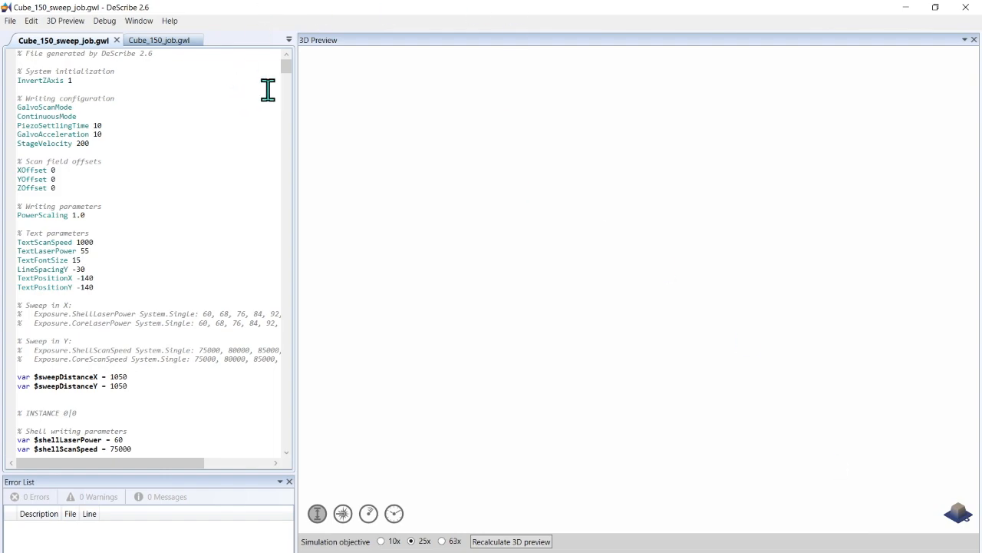
Step: Skim the Cube_150_sweep_job.gwl code through to its last instance and generate its 3D preview
{"action": "scroll", "coordinate": [288, 84], "scroll_direction": "down", "scroll_amount": 6}
{"action": "left_click_drag", "start_coordinate": [288, 84], "coordinate": [256, 509]}
{"action": "left_click", "coordinate": [73, 20]}
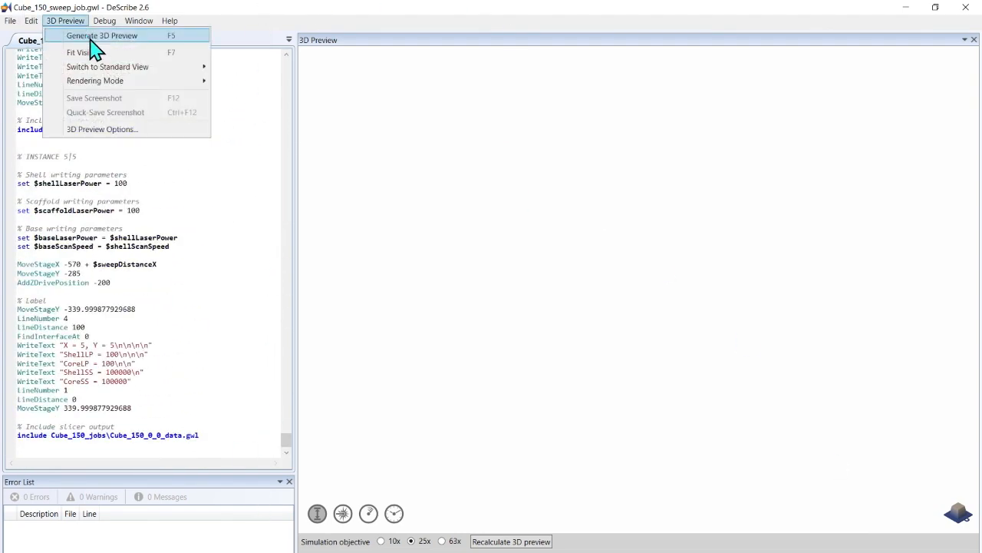
{"action": "left_click", "coordinate": [87, 36]}
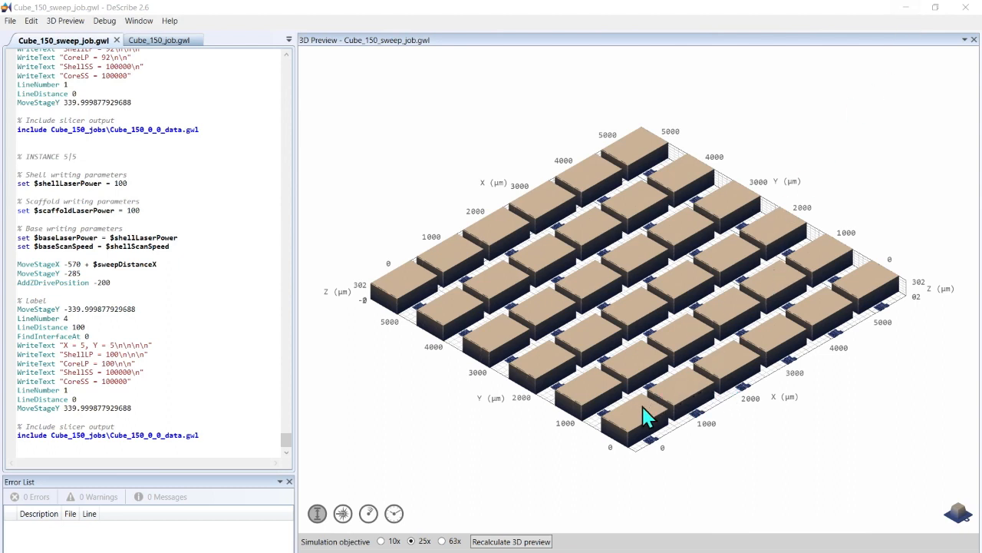
Step: Examine the array of printed blocks in the 3D preview and the parameter labels beside each instance
{"action": "scroll", "coordinate": [644, 415], "scroll_direction": "down", "scroll_amount": 5}
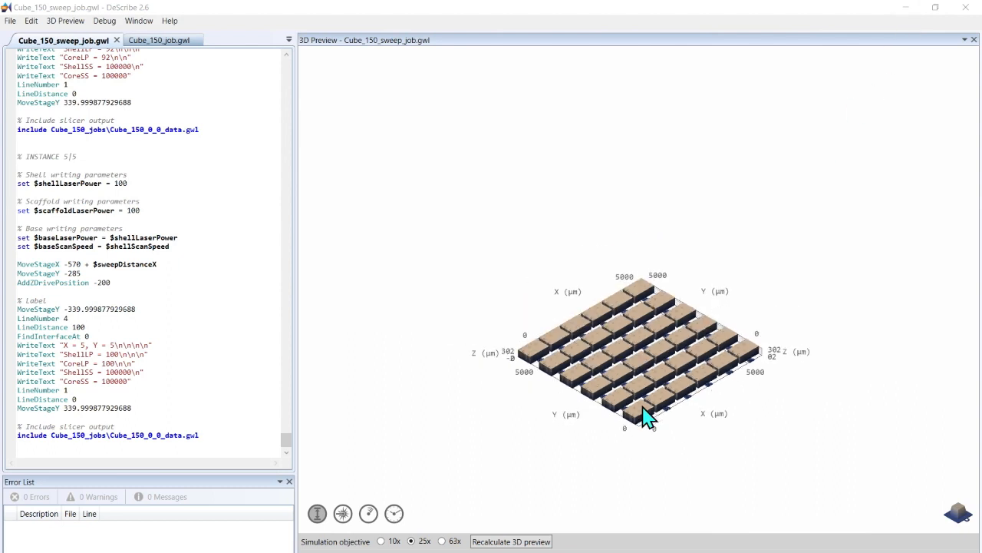
{"action": "scroll", "coordinate": [645, 415], "scroll_direction": "up", "scroll_amount": 3}
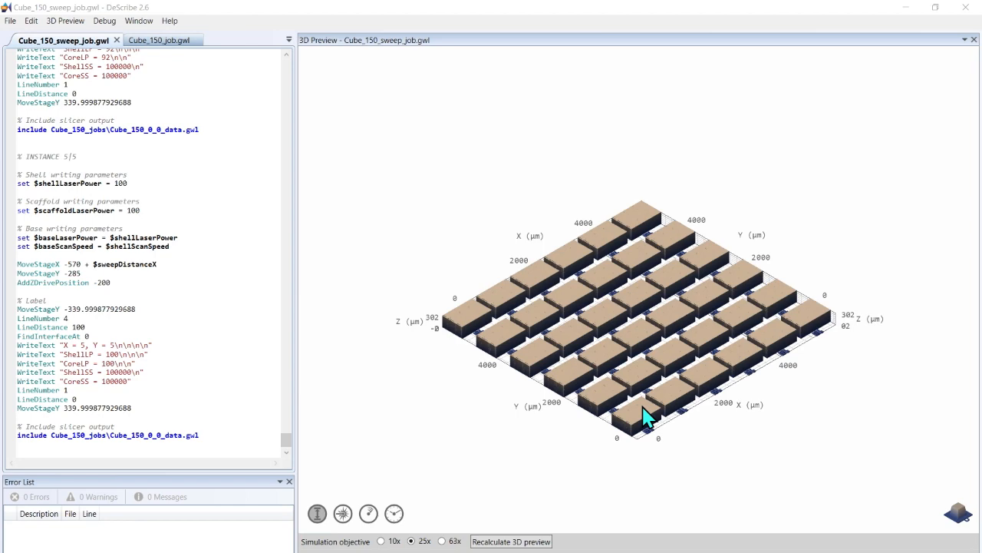
{"action": "scroll", "coordinate": [645, 416], "scroll_direction": "up", "scroll_amount": 3}
{"action": "scroll", "coordinate": [644, 415], "scroll_direction": "up", "scroll_amount": 3}
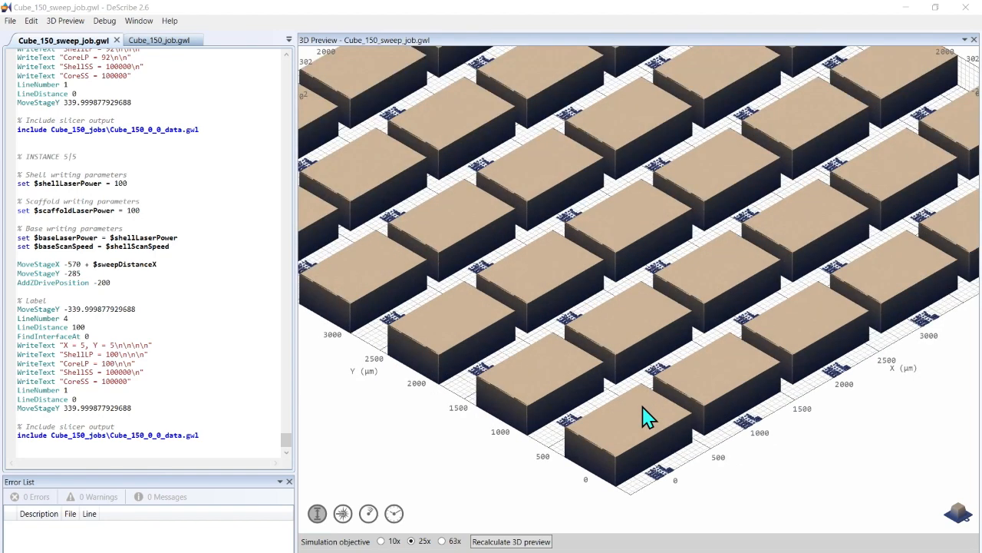
{"action": "scroll", "coordinate": [644, 408], "scroll_direction": "up", "scroll_amount": 10}
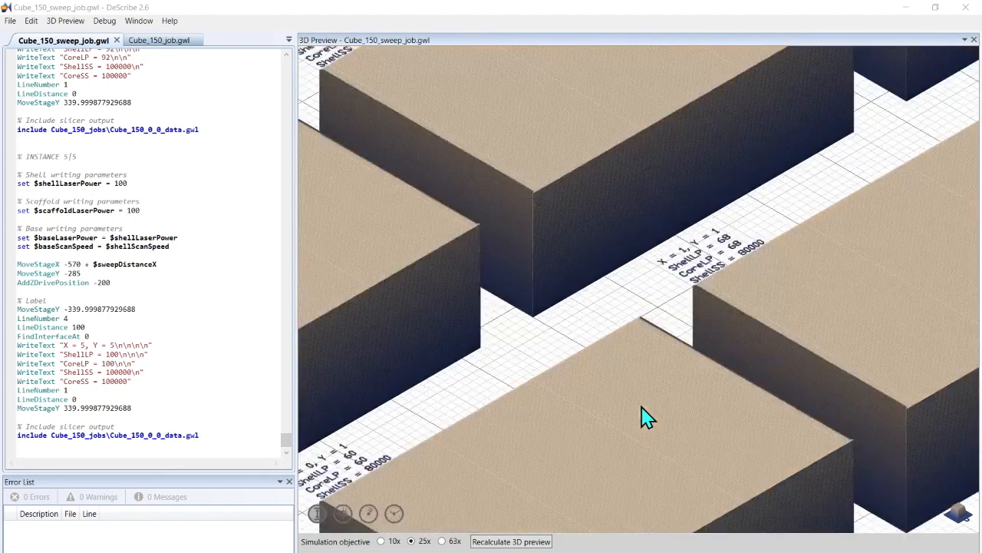
{"action": "scroll", "coordinate": [551, 376], "scroll_direction": "up", "scroll_amount": 5}
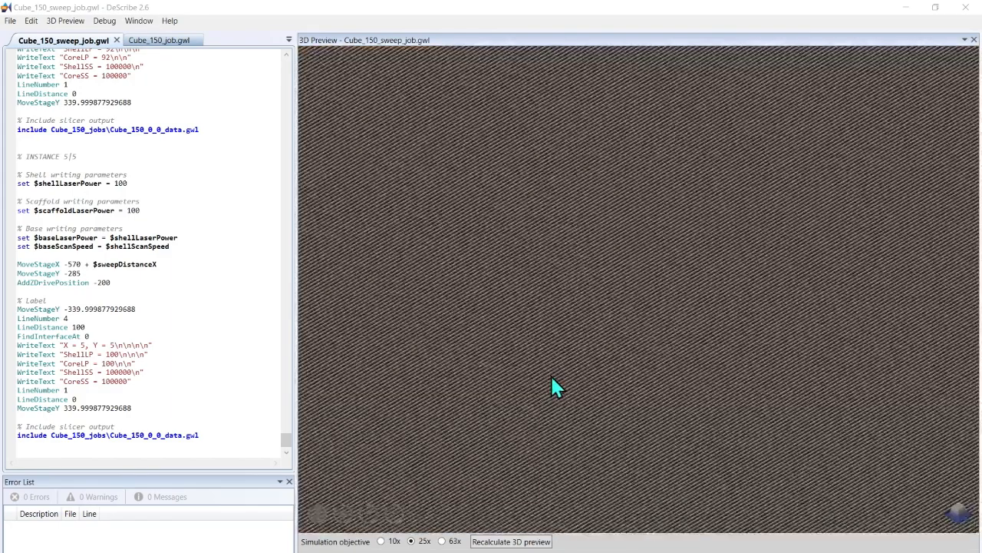
{"action": "scroll", "coordinate": [551, 376], "scroll_direction": "down", "scroll_amount": 3}
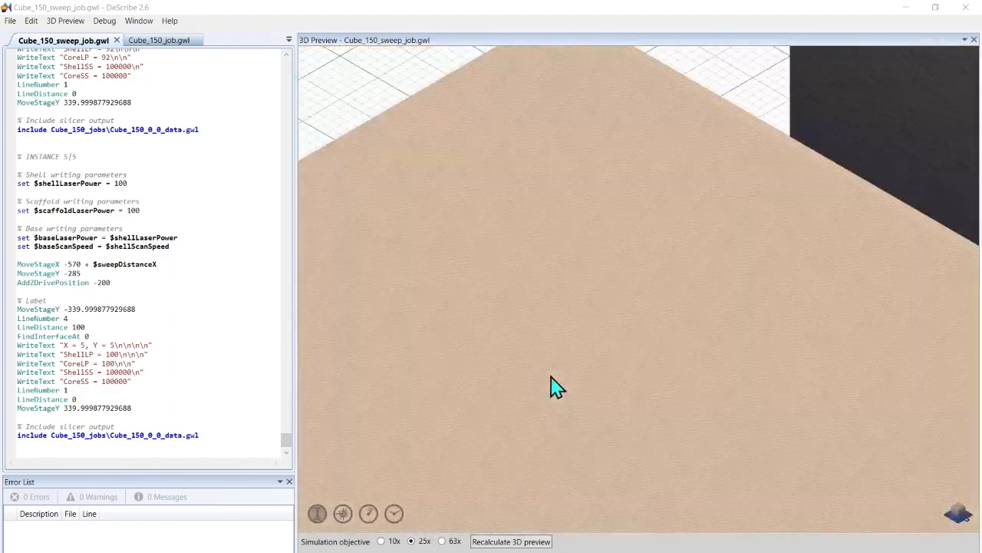
{"action": "scroll", "coordinate": [556, 387], "scroll_direction": "down", "scroll_amount": 2}
{"action": "scroll", "coordinate": [553, 386], "scroll_direction": "down", "scroll_amount": 2}
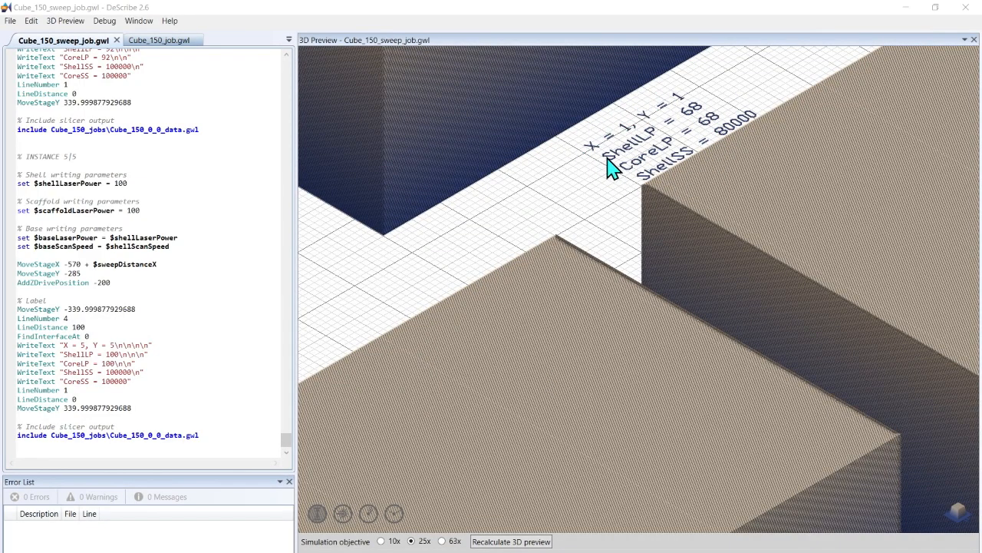
{"action": "scroll", "coordinate": [622, 208], "scroll_direction": "up", "scroll_amount": 2}
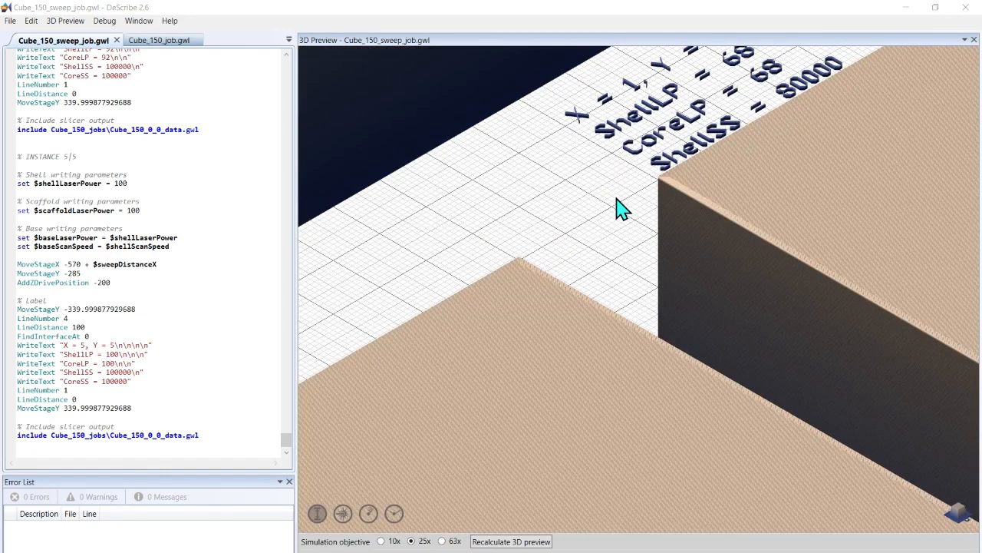
{"action": "scroll", "coordinate": [621, 208], "scroll_direction": "down", "scroll_amount": 4}
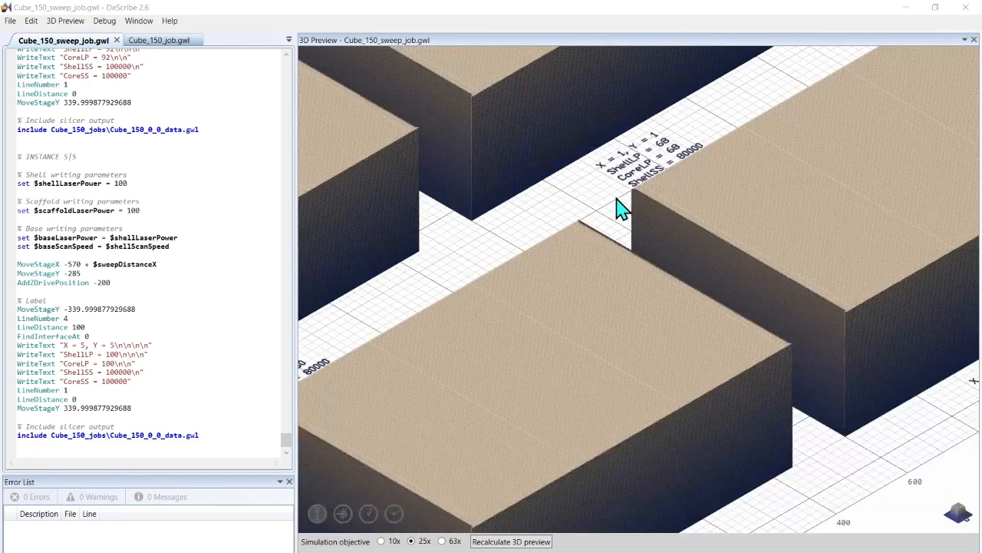
{"action": "scroll", "coordinate": [621, 208], "scroll_direction": "down", "scroll_amount": 6}
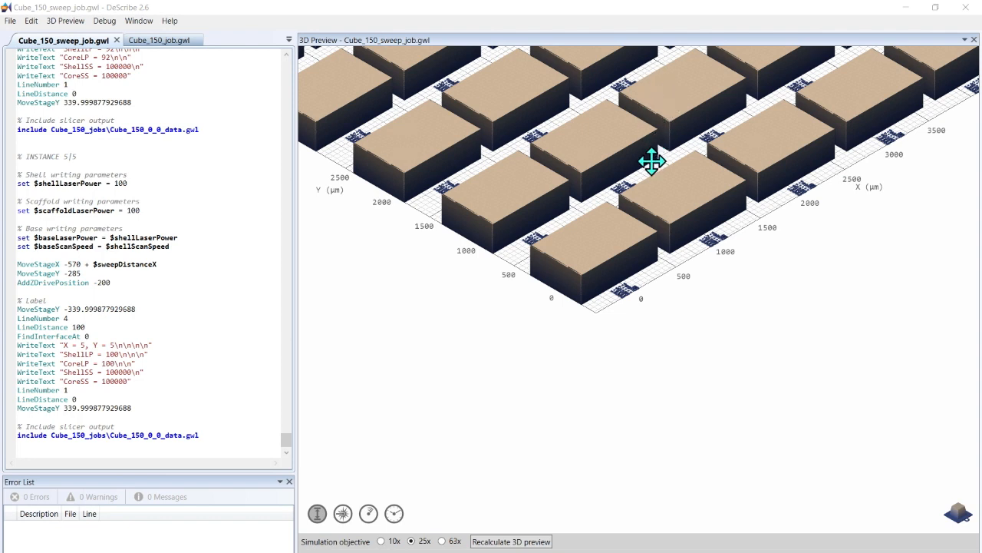
{"action": "left_click_drag", "start_coordinate": [582, 292], "coordinate": [590, 340]}
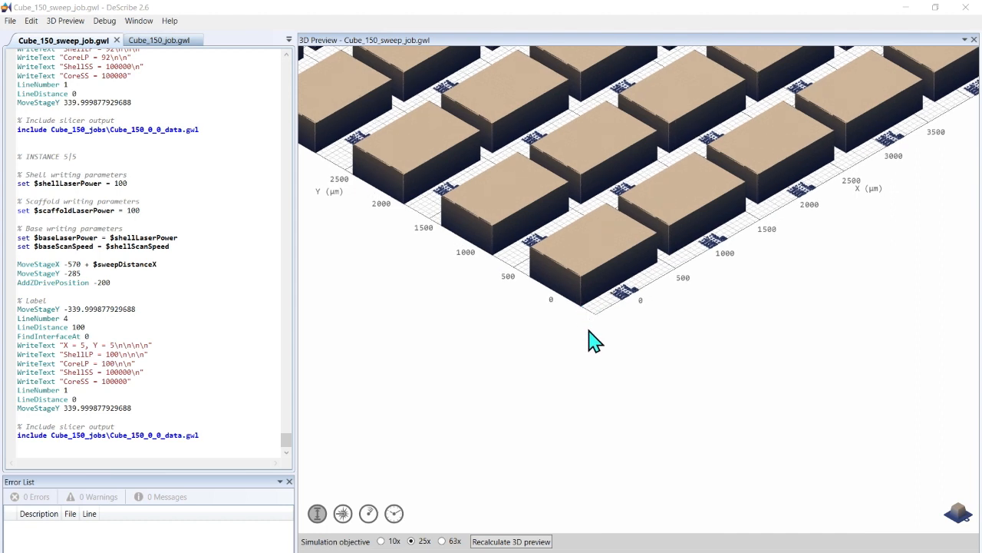
{"action": "middle_click_drag", "start_coordinate": [756, 204], "coordinate": [749, 246]}
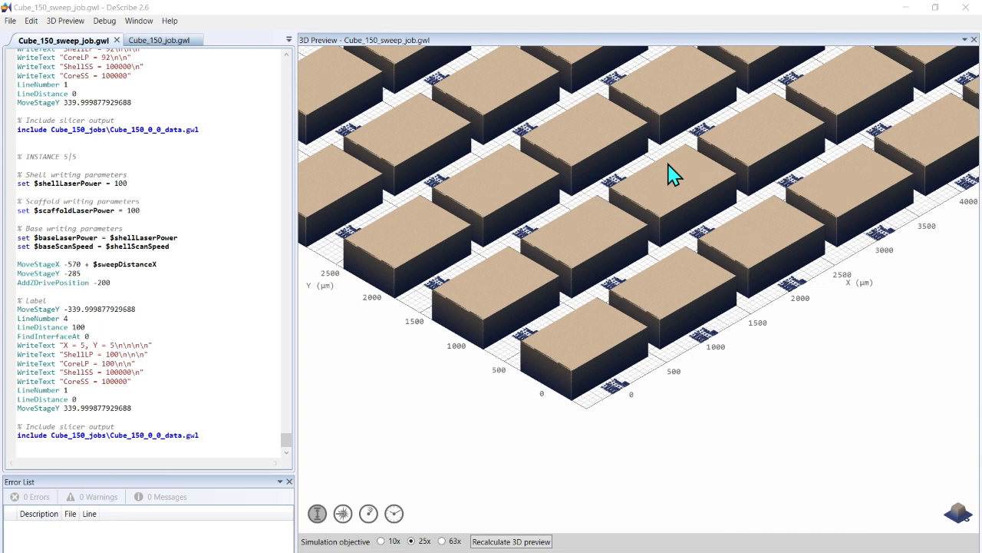
{"action": "scroll", "coordinate": [669, 175], "scroll_direction": "up", "scroll_amount": 3}
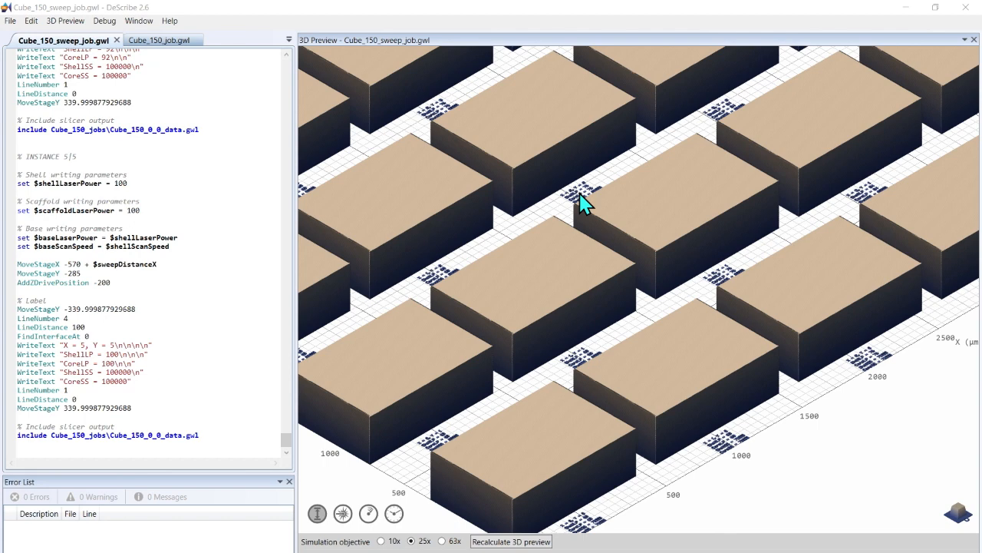
Step: In Cube_150_job.gwl, set $shellLaserPower and $scaffoldLaserPower to 85
{"action": "left_click", "coordinate": [163, 43]}
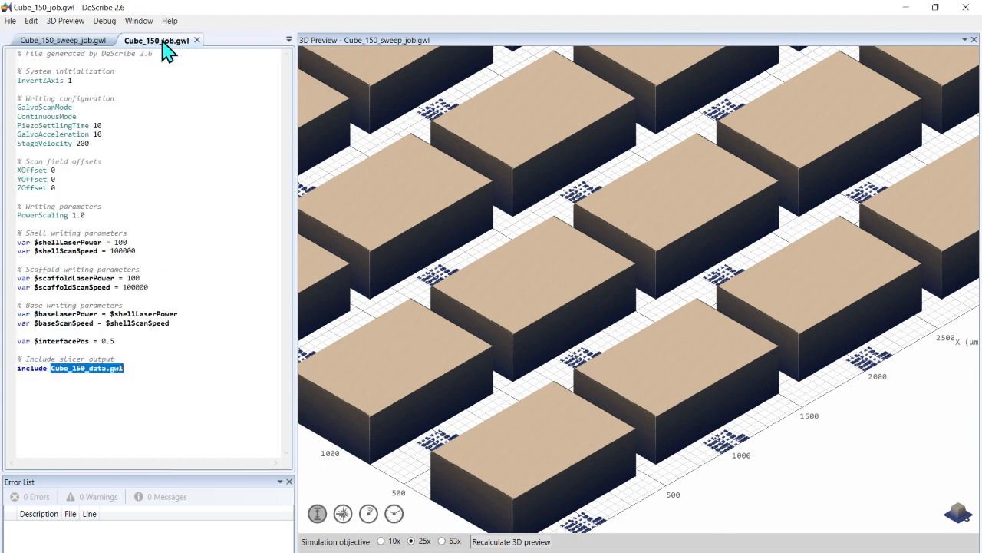
{"action": "left_click", "coordinate": [127, 242]}
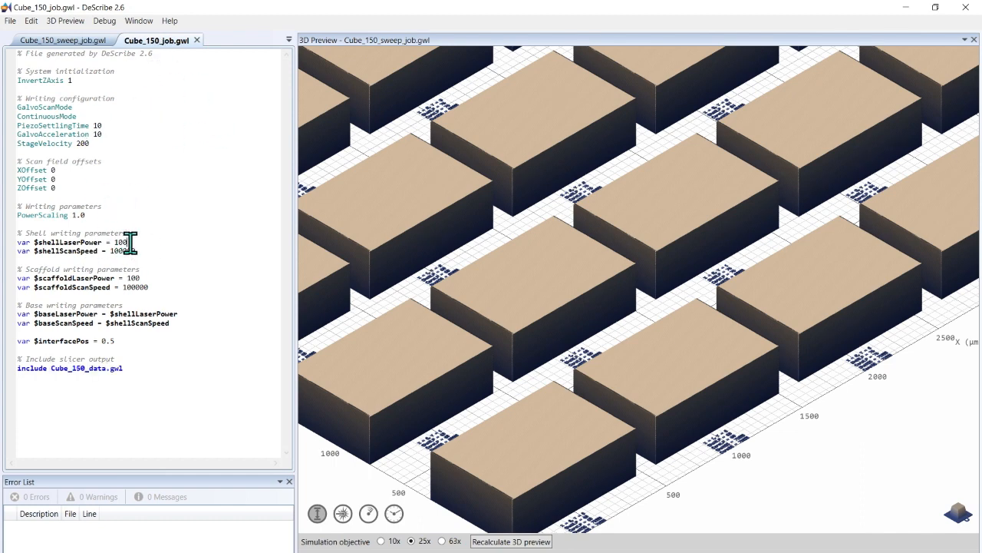
{"action": "double_click", "coordinate": [121, 242]}
{"action": "type", "text": "85"}
{"action": "double_click", "coordinate": [137, 279]}
{"action": "type", "text": "85"}
Step: Set $shellScanSpeed and $scaffoldScanSpeed to 90000 and save Cube_150_job.gwl
{"action": "double_click", "coordinate": [126, 251]}
{"action": "type", "text": "90000"}
{"action": "double_click", "coordinate": [134, 287]}
{"action": "type", "text": "90000"}
{"action": "left_click", "coordinate": [11, 20]}
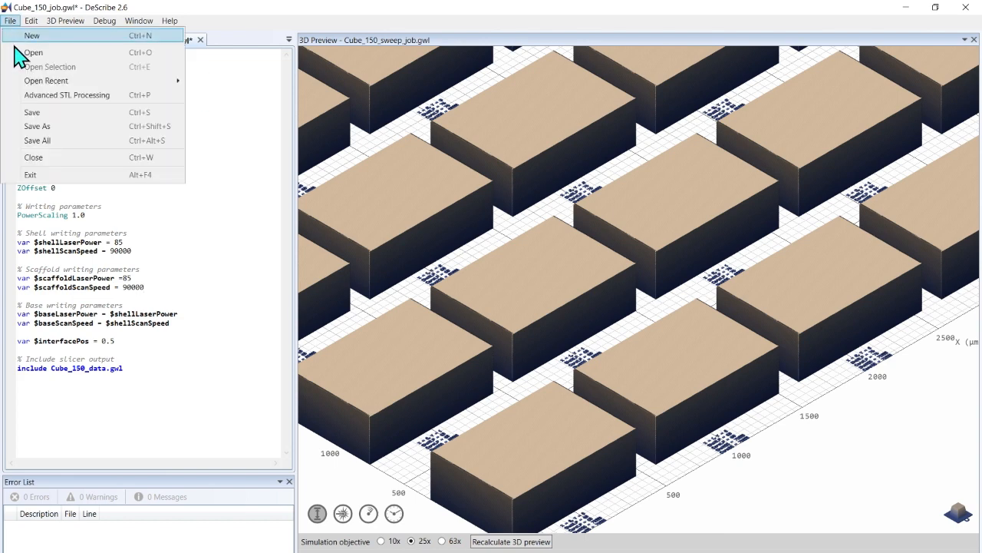
{"action": "left_click", "coordinate": [44, 114]}
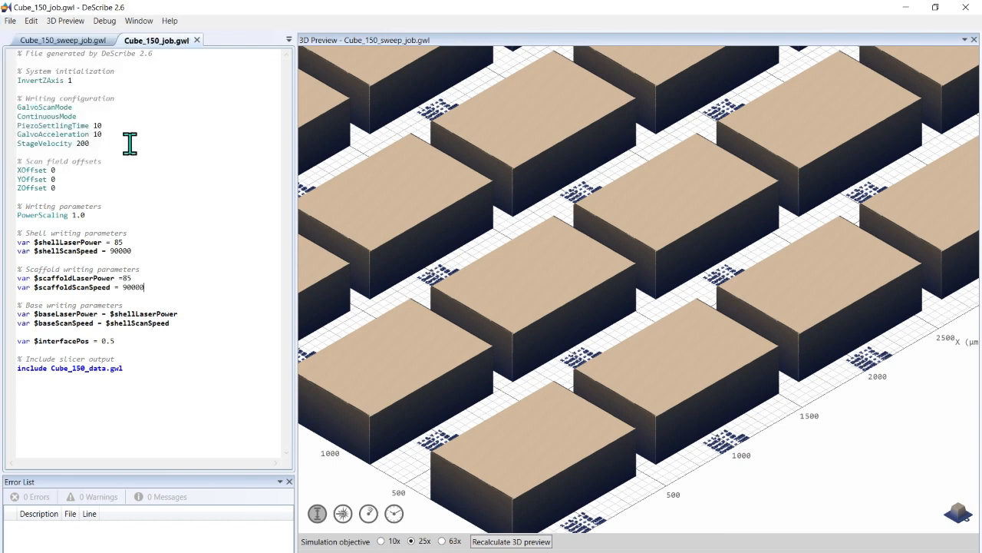
{"action": "left_click", "coordinate": [46, 41]}
{"action": "left_click", "coordinate": [10, 21]}
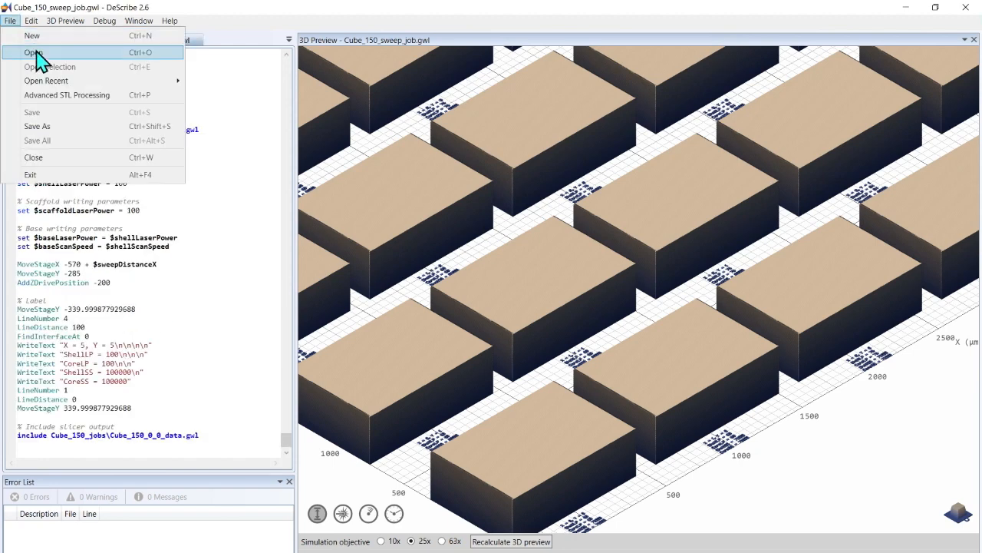
{"action": "left_click", "coordinate": [215, 132]}
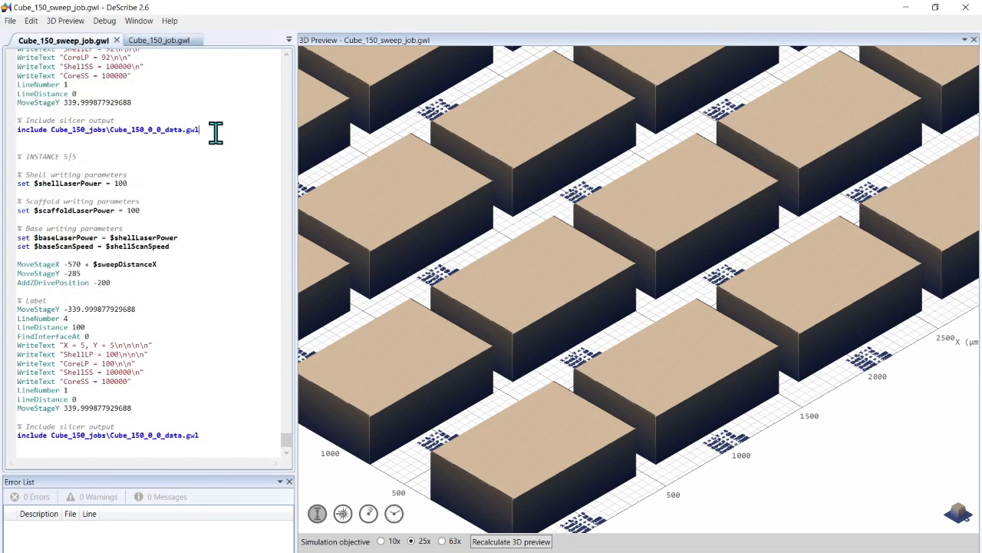
{"action": "left_click", "coordinate": [159, 43]}
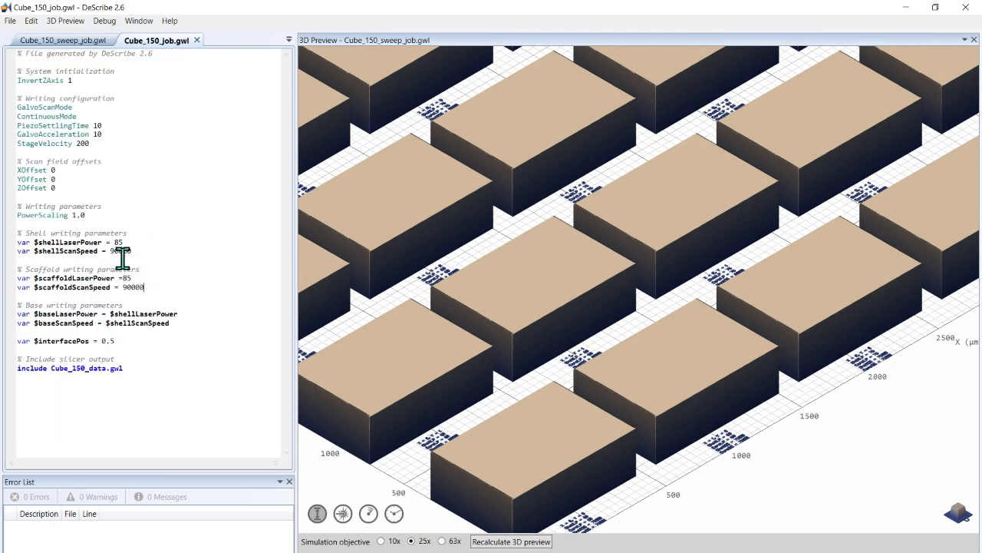